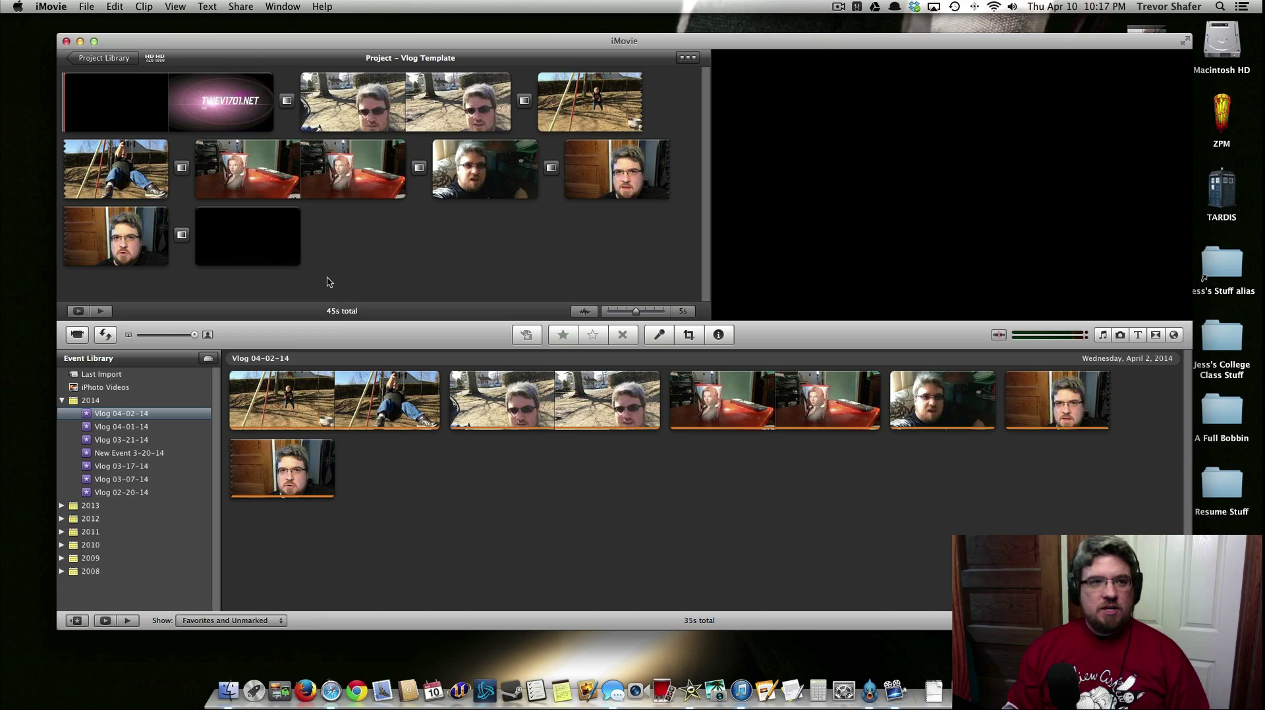
Move the project window aside to view the source movie files on the desktop, and put it back.
key("space")
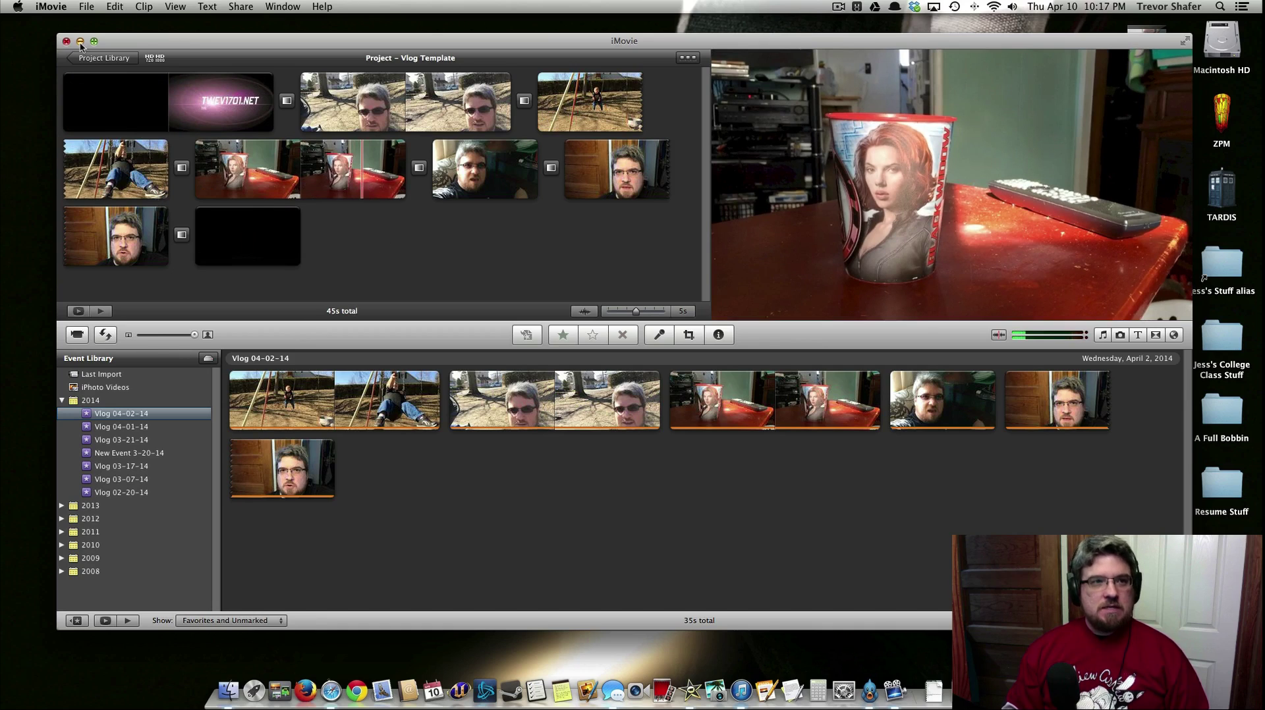
left_click_drag(584, 42, 424, 59)
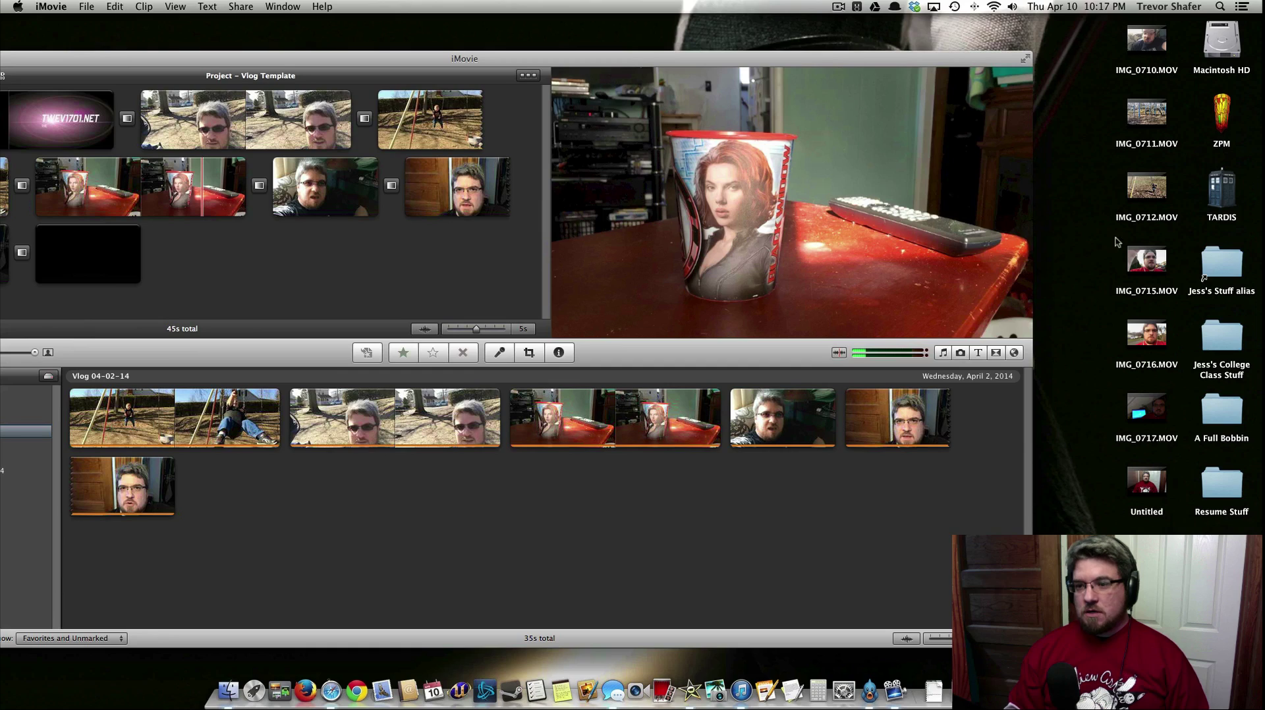
left_click_drag(1059, 70, 1113, 529)
left_click(1113, 529)
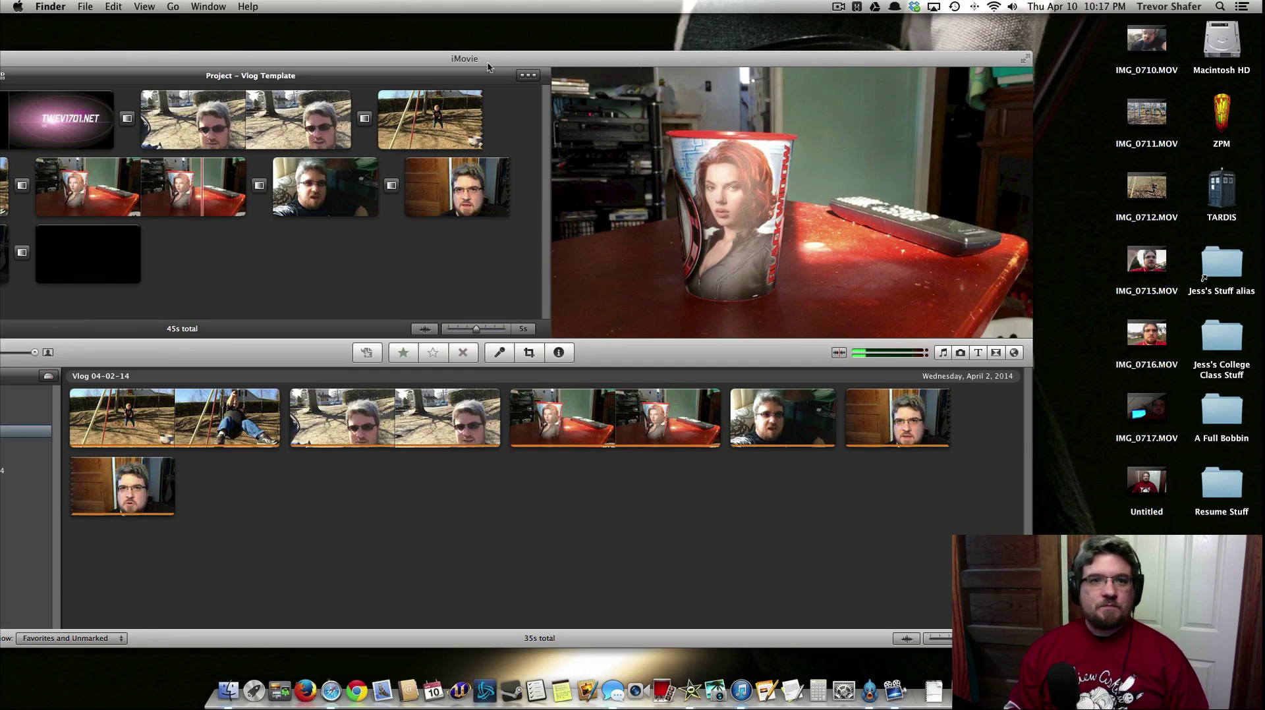
left_click_drag(425, 58, 580, 39)
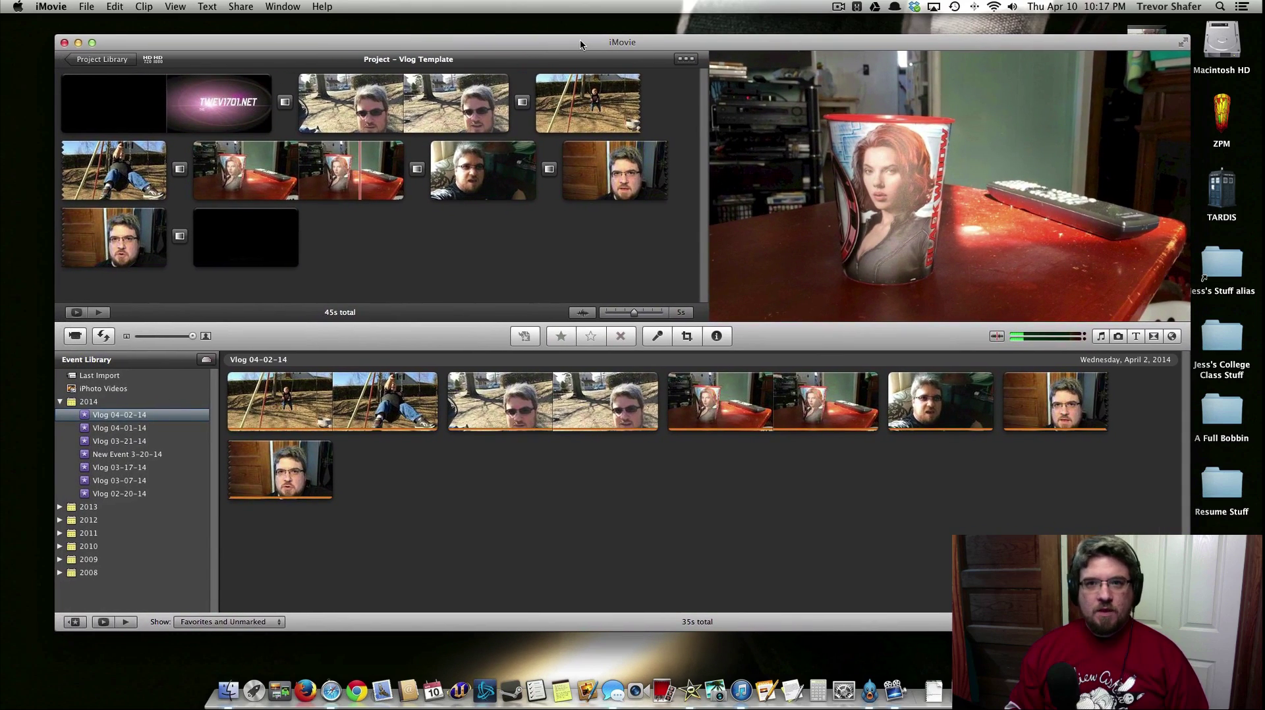
Create a new event in the Event Library and name it Vlog 04-10-14.
left_click(88, 7)
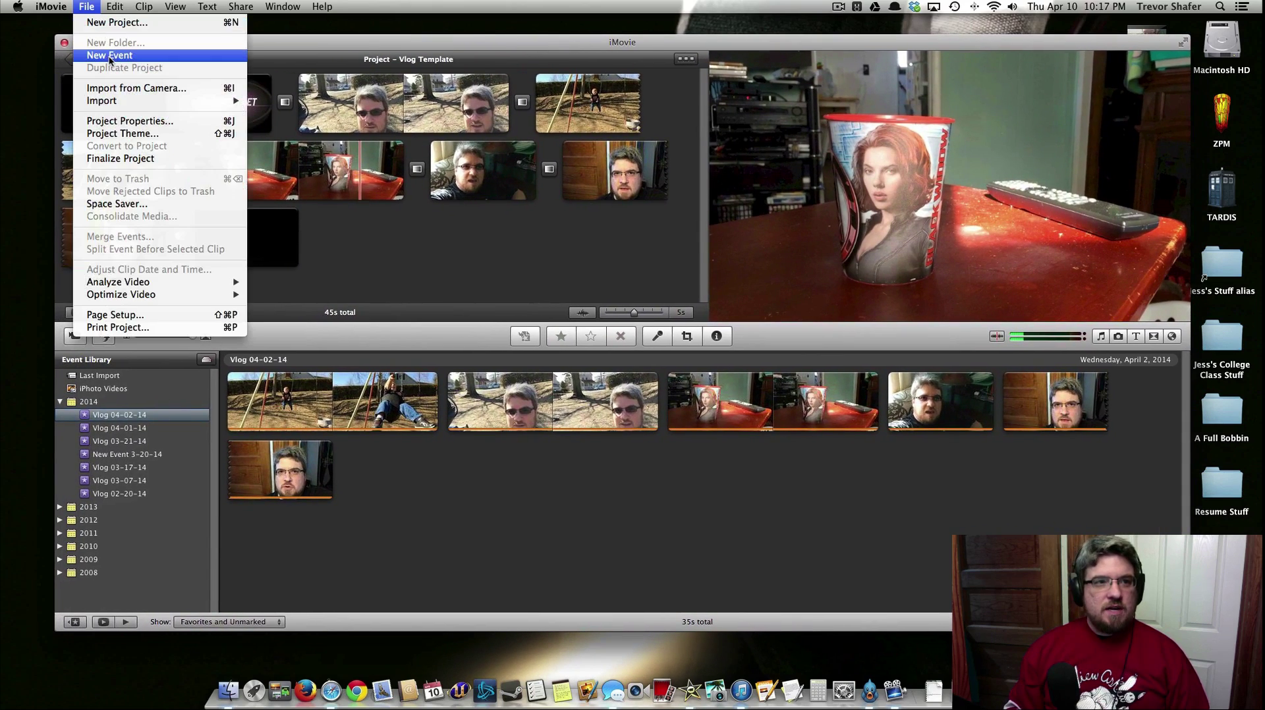
left_click(109, 56)
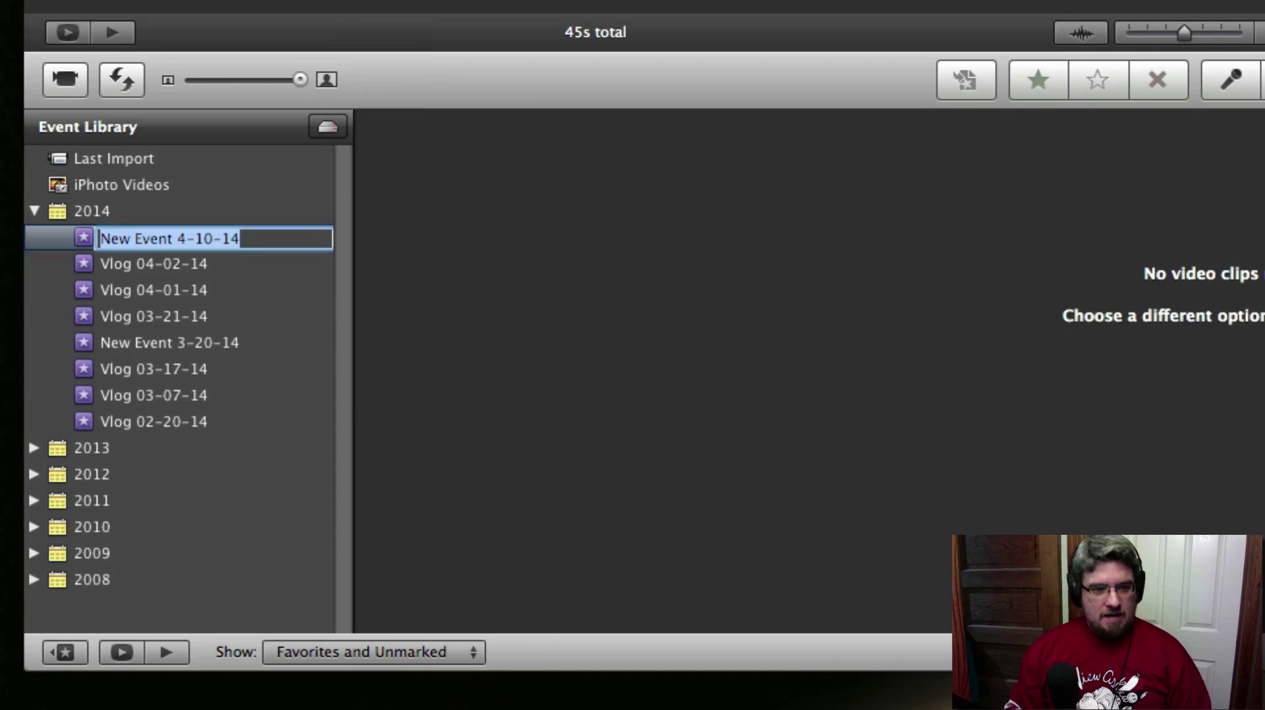
type("Vl")
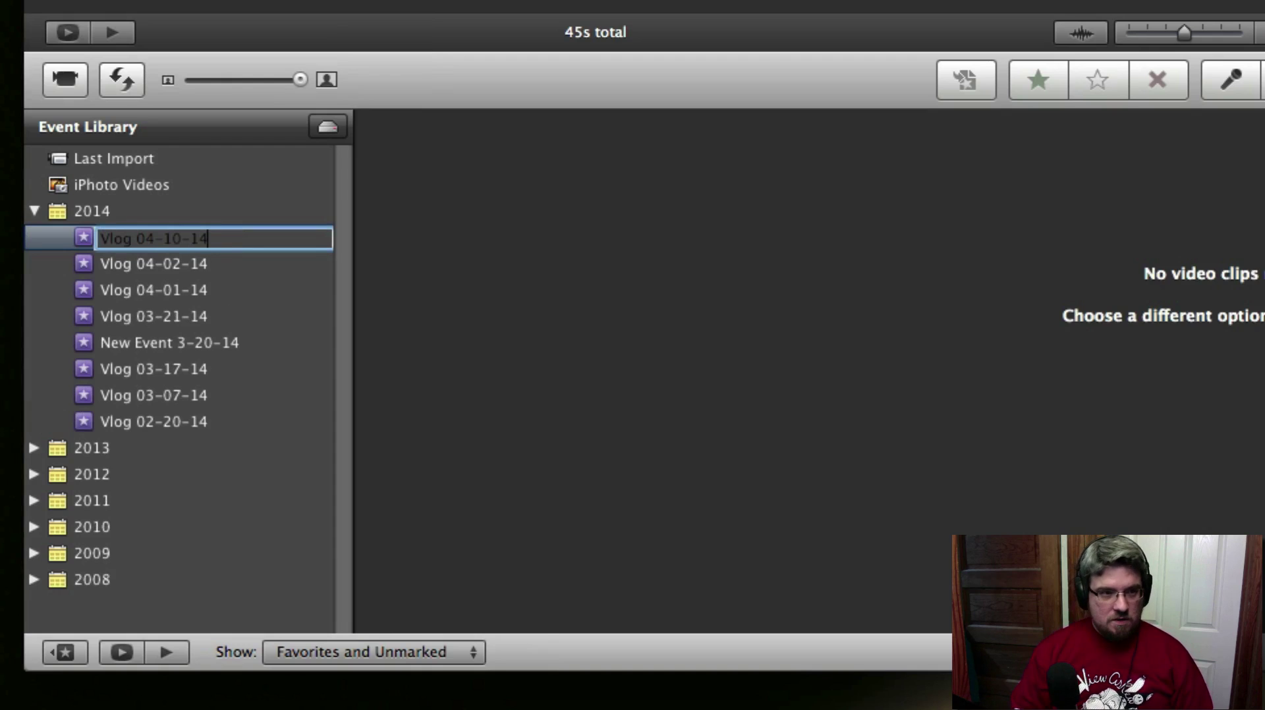
type("og 04-10-14")
key("Return")
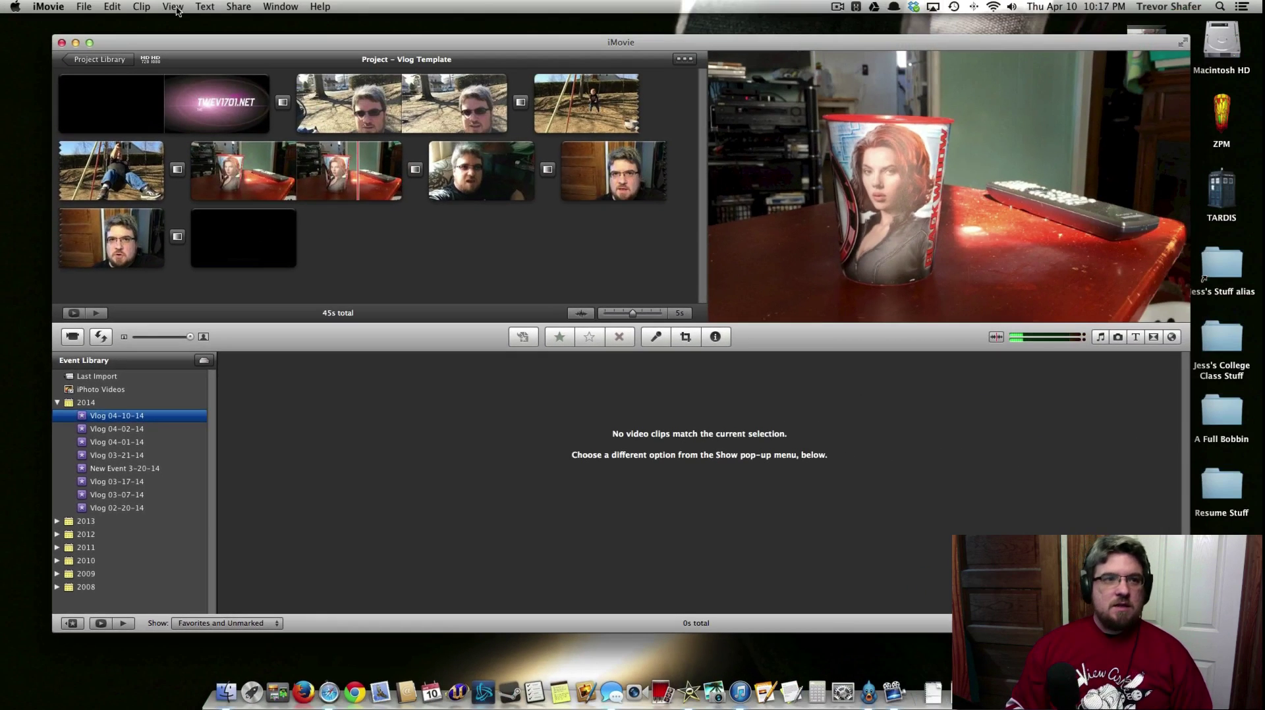
Import the movies IMG_0710.MOV through IMG_0717.MOV and Untitled from the Desktop into the Vlog 04-10-14 event.
left_click(91, 7)
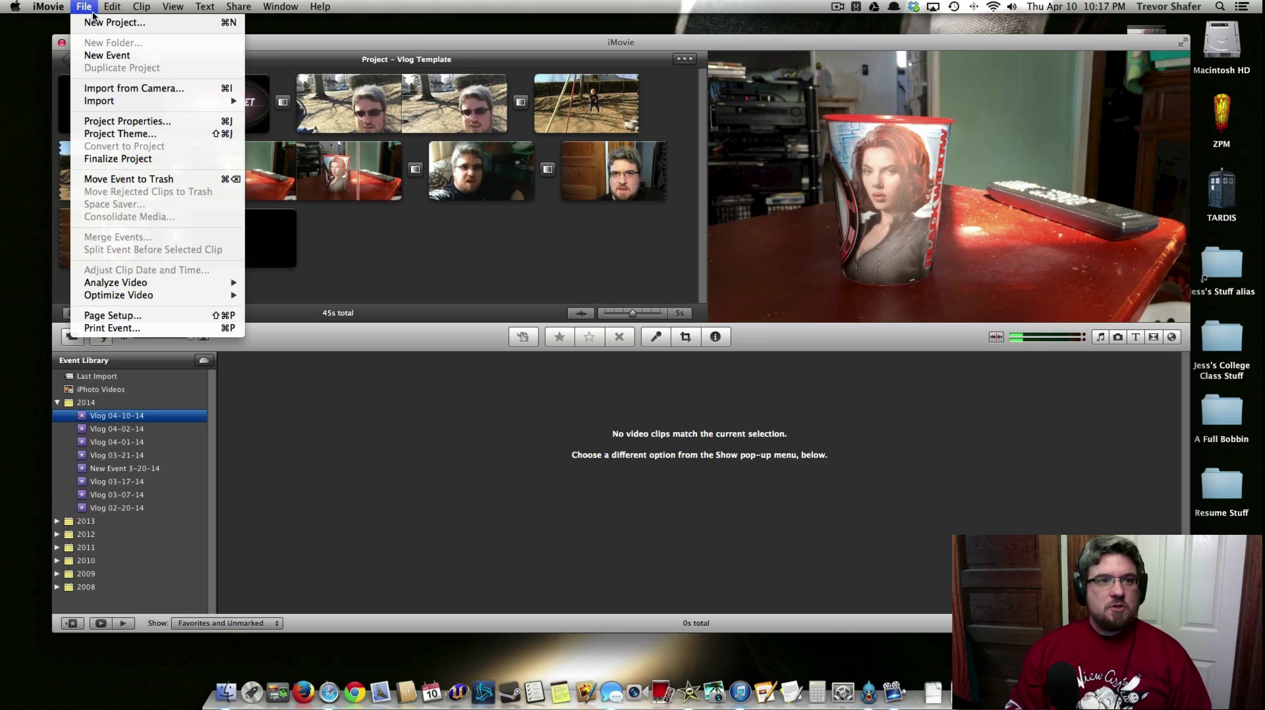
mouse_move(150, 101)
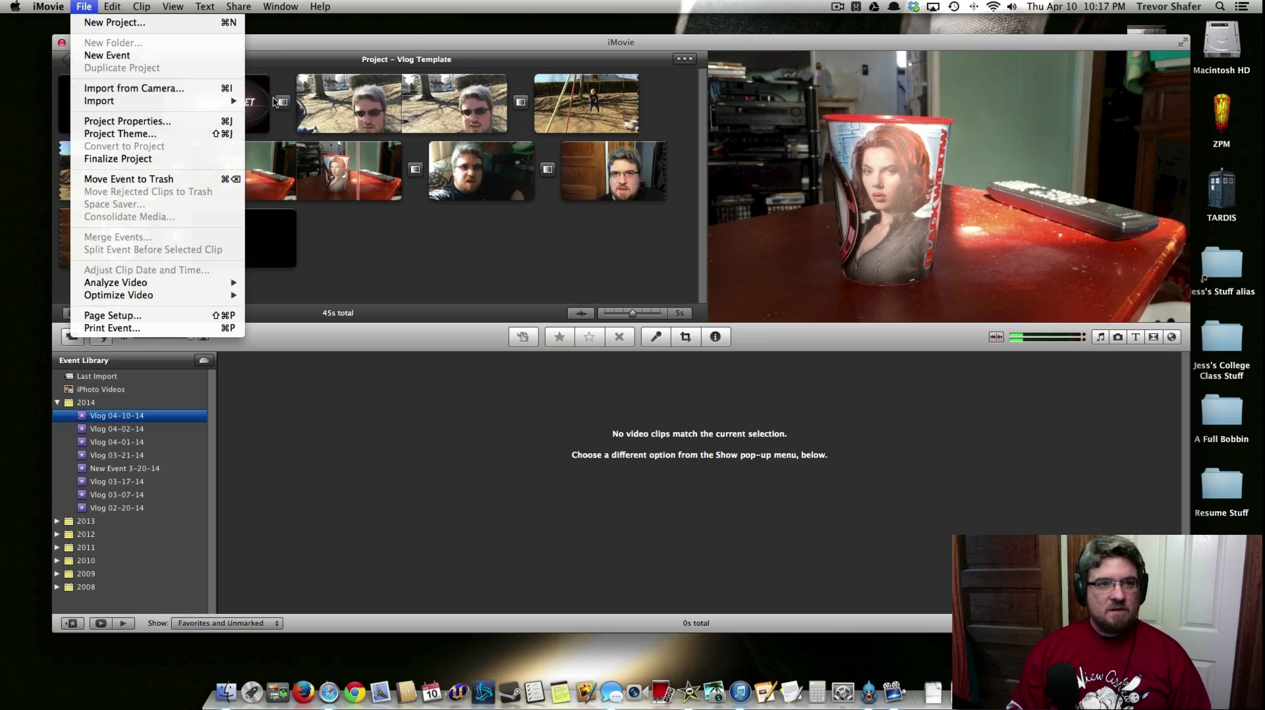
left_click(275, 104)
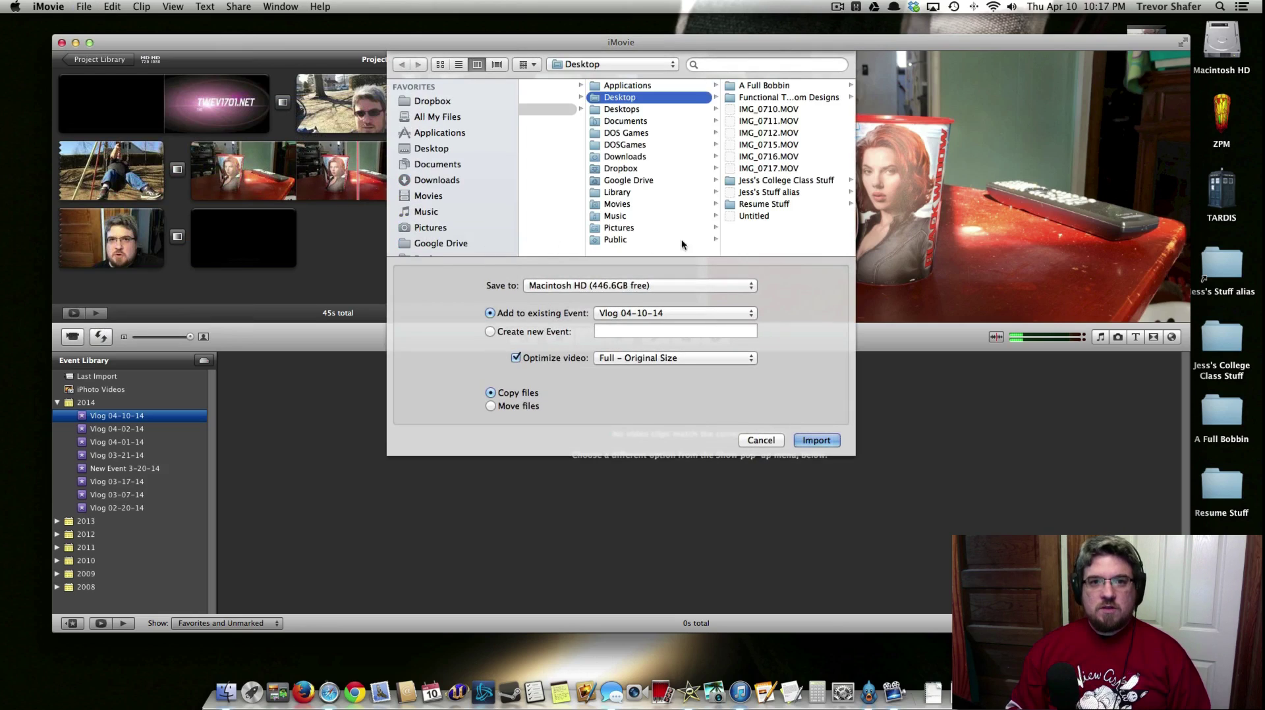
left_click(791, 109)
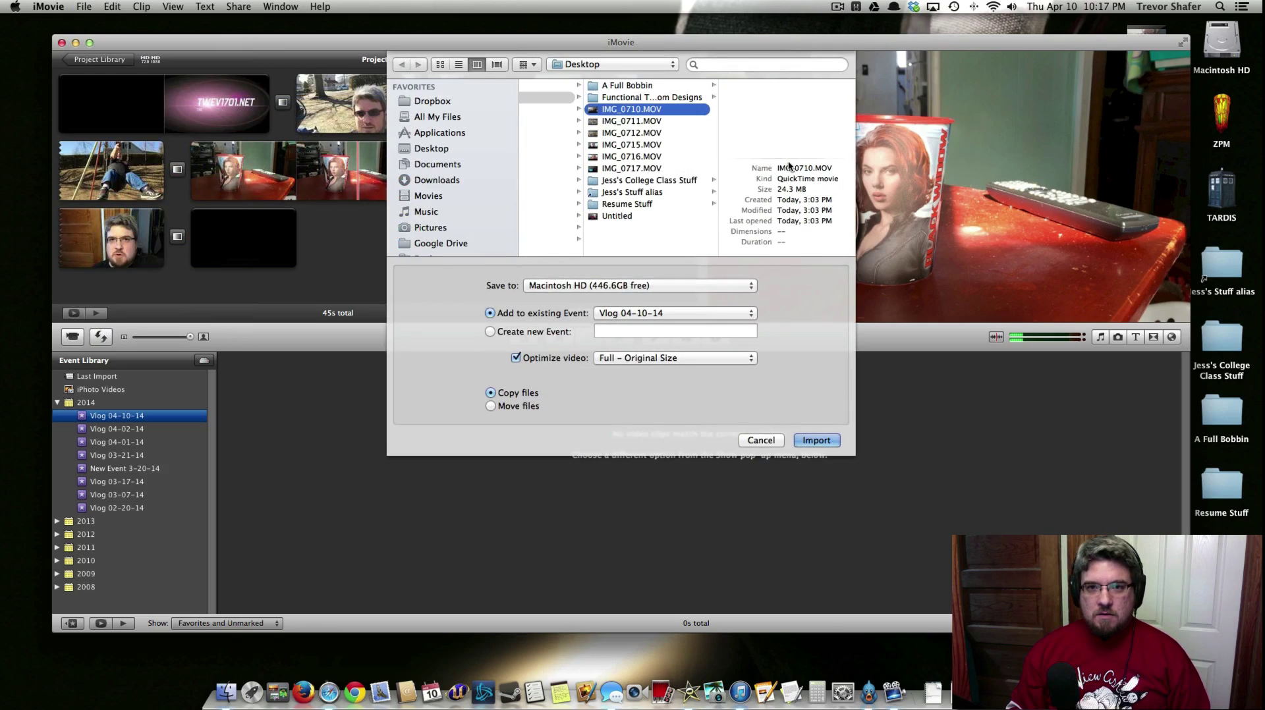
left_click(650, 170, "shift")
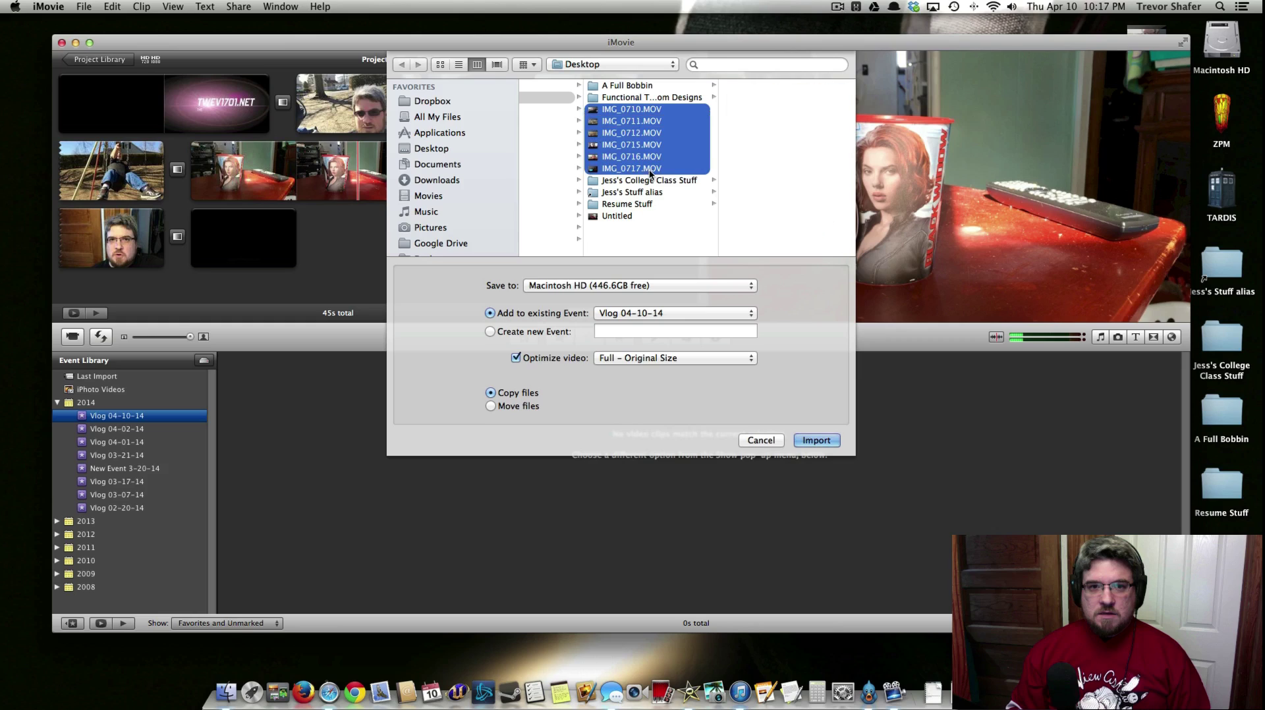
left_click(607, 215, "super")
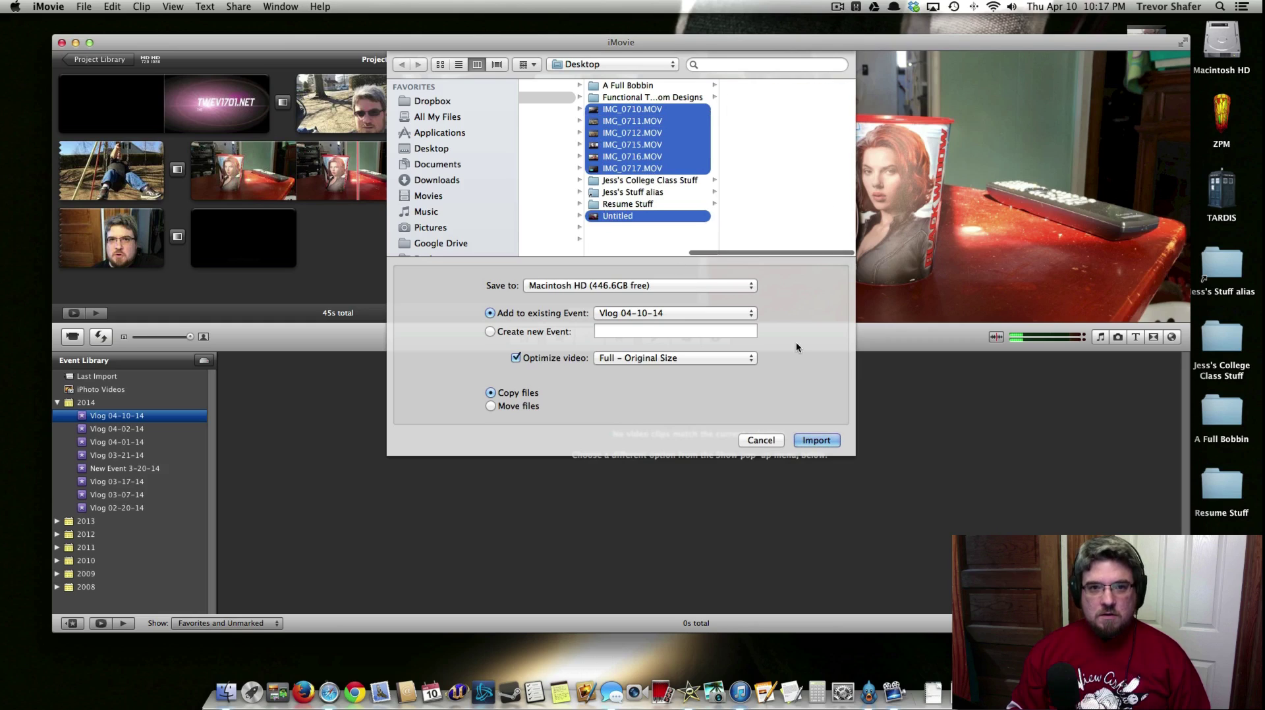
left_click(811, 440)
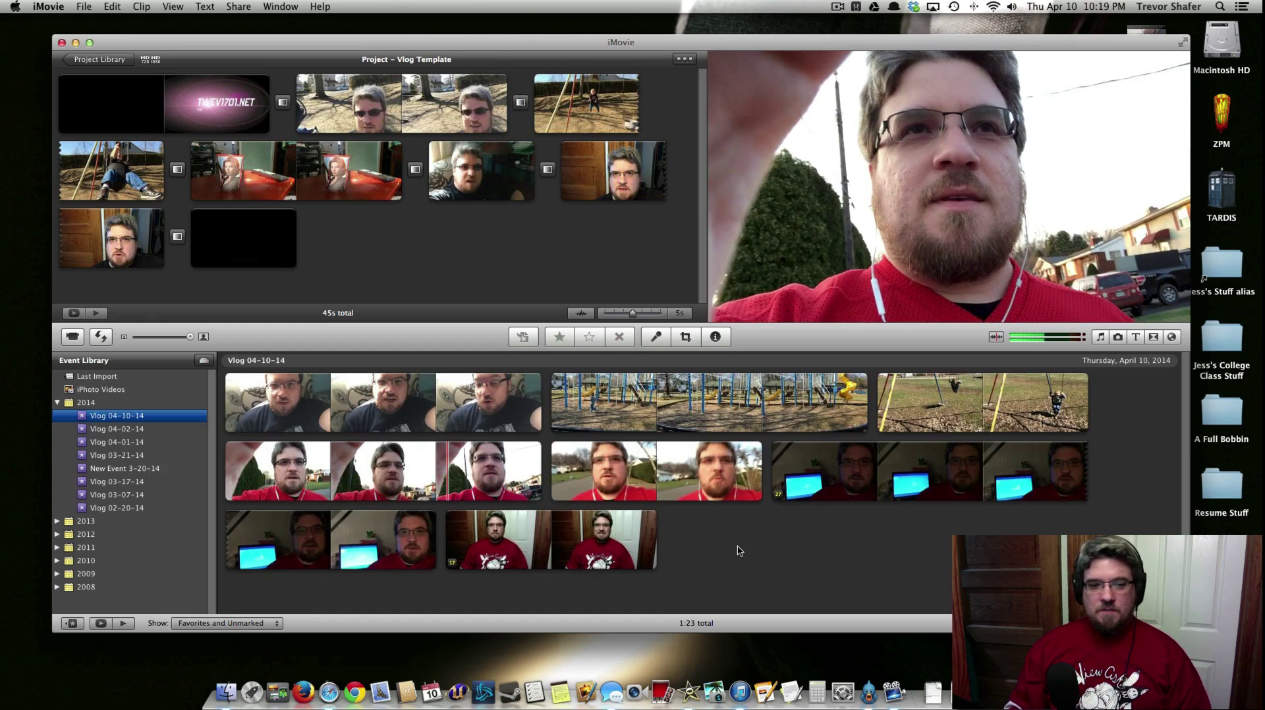
Compare the desktop originals, from IMG_0710.MOV to Untitled, with the imported clips in the event.
left_click_drag(964, 49, 746, 62)
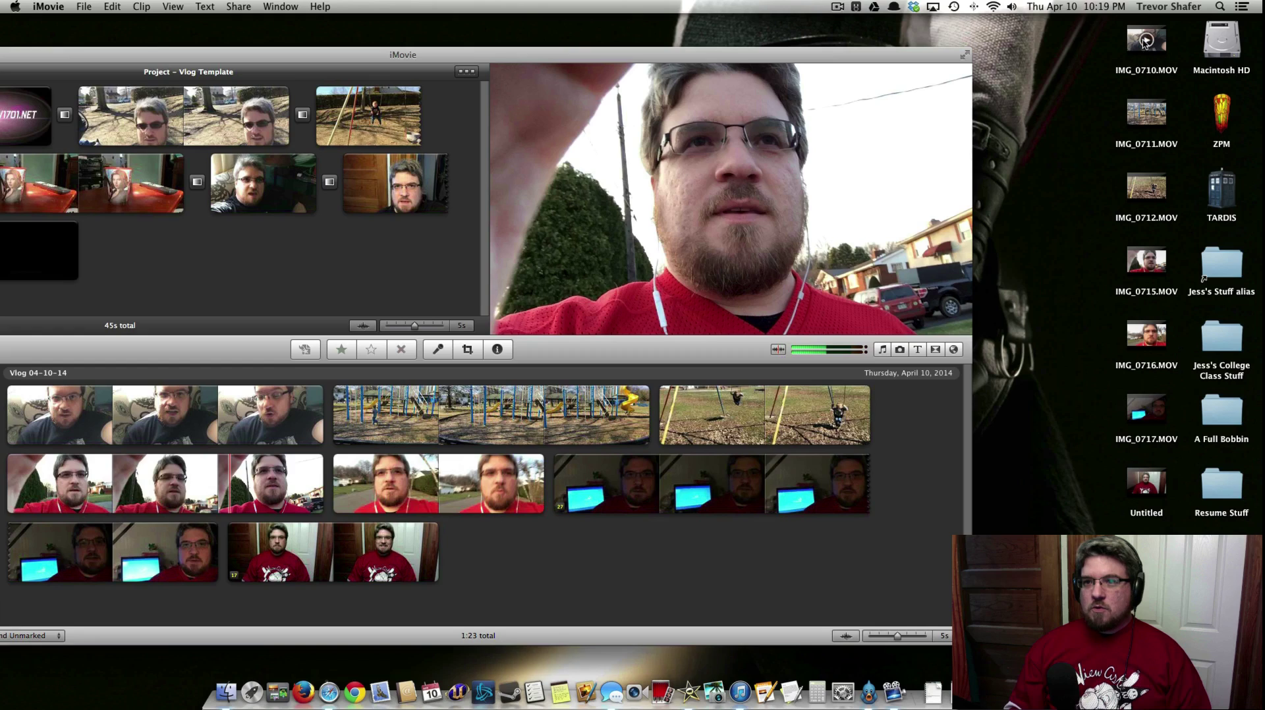
left_click(1105, 50)
left_click(1137, 57)
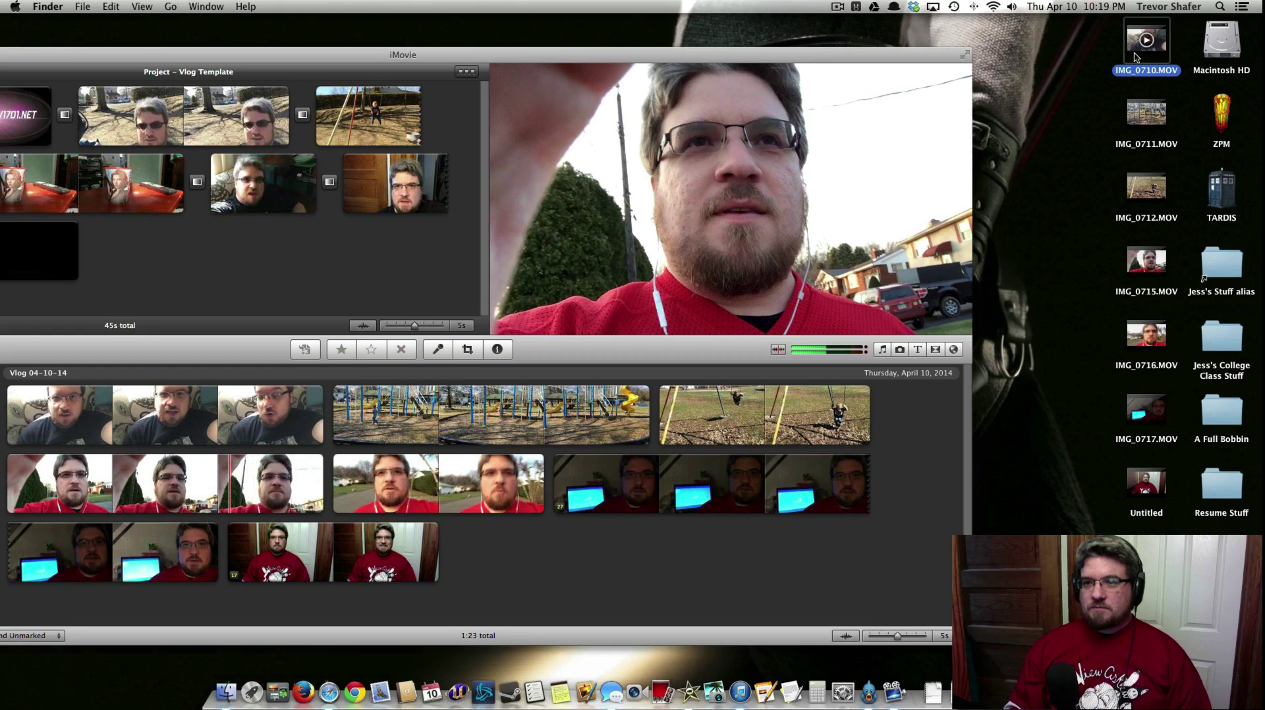
left_click(1165, 484)
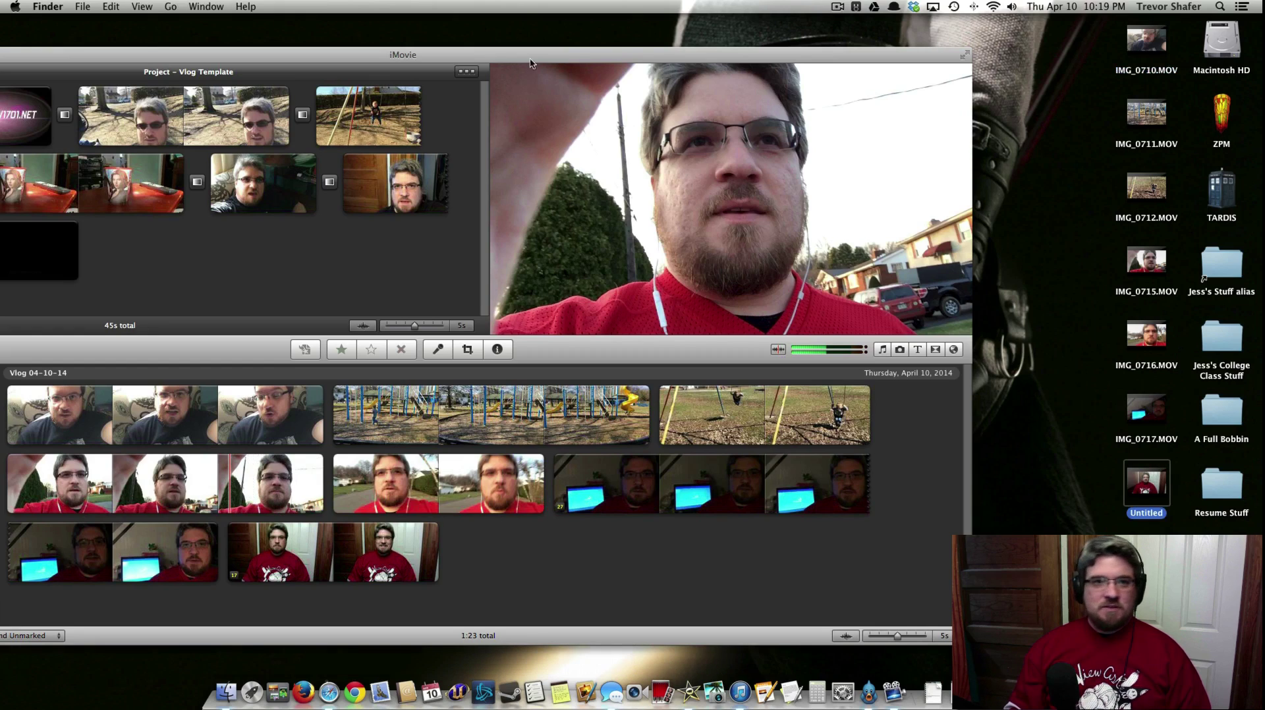
left_click_drag(395, 61, 655, 58)
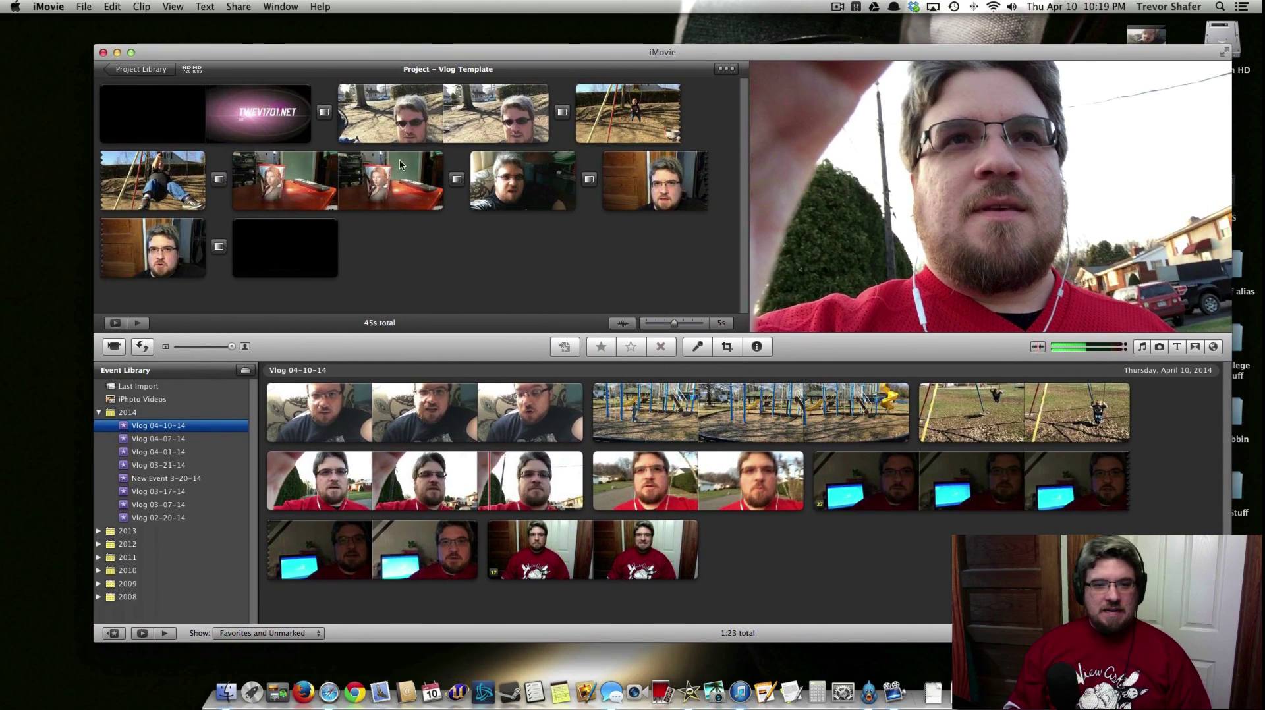
left_click_drag(525, 50, 489, 22)
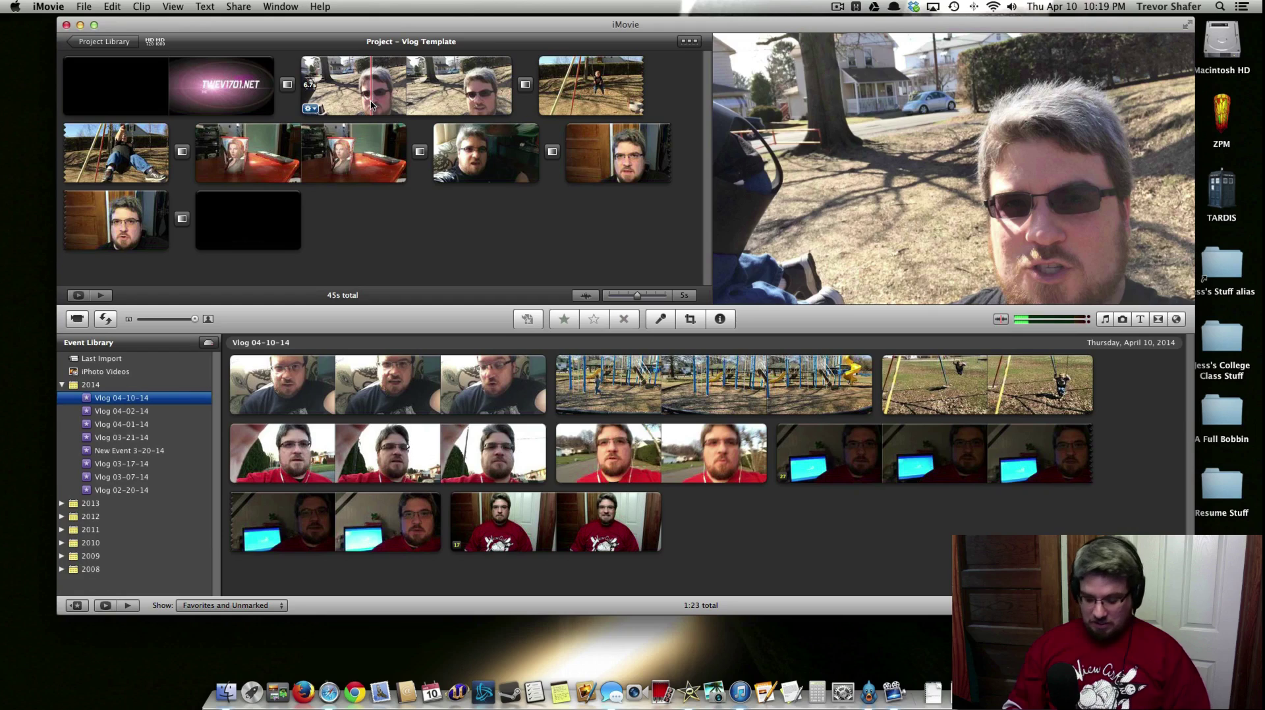
left_click(372, 104)
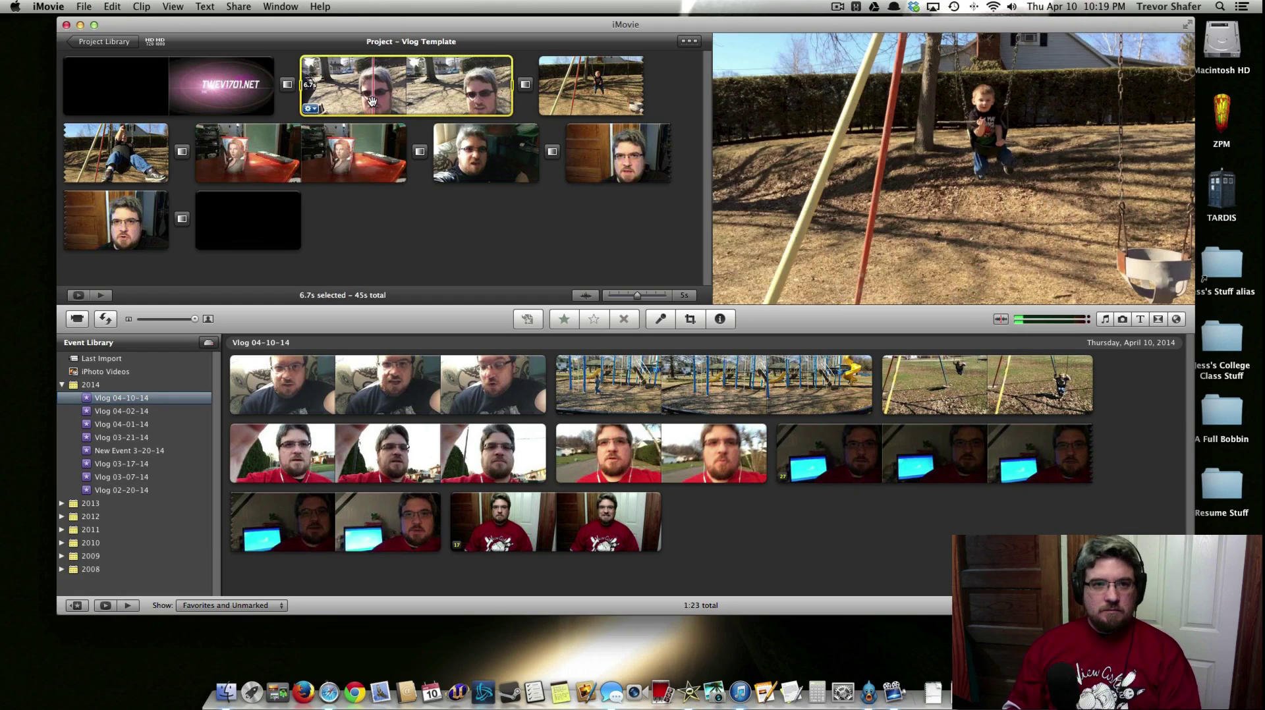
key("Delete")
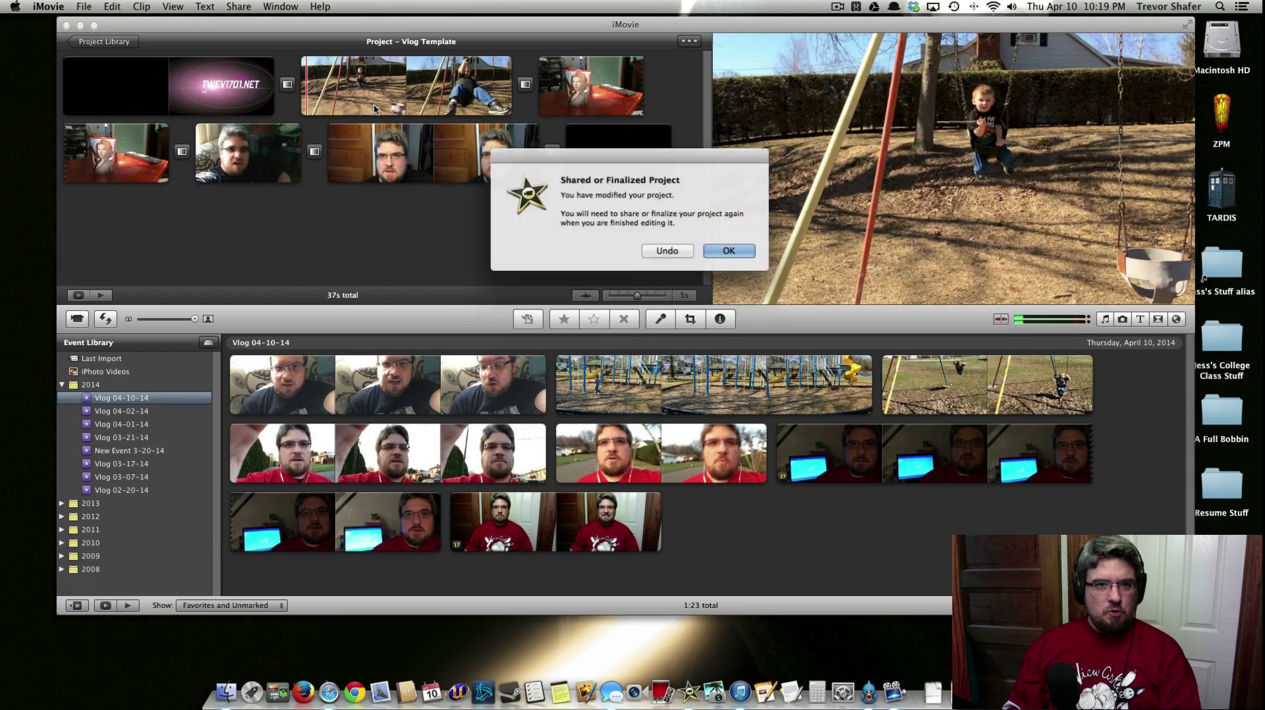
left_click(714, 253)
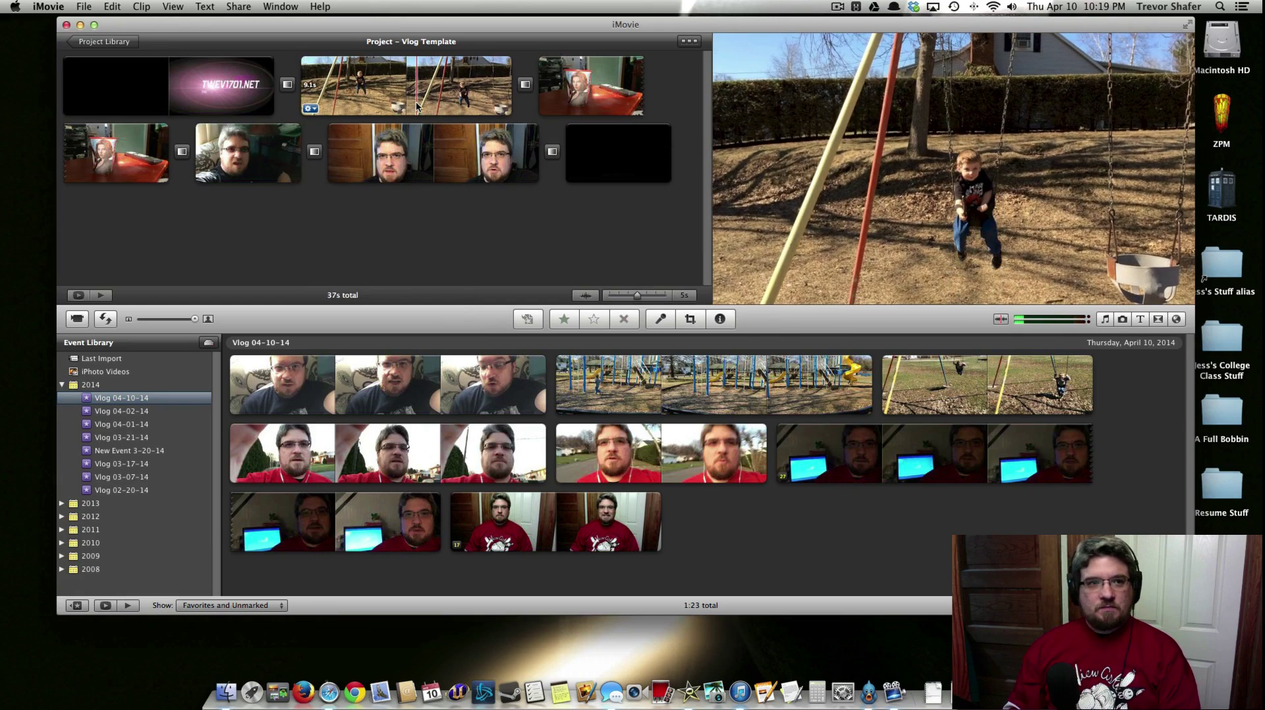
left_click(113, 7)
left_click(118, 22)
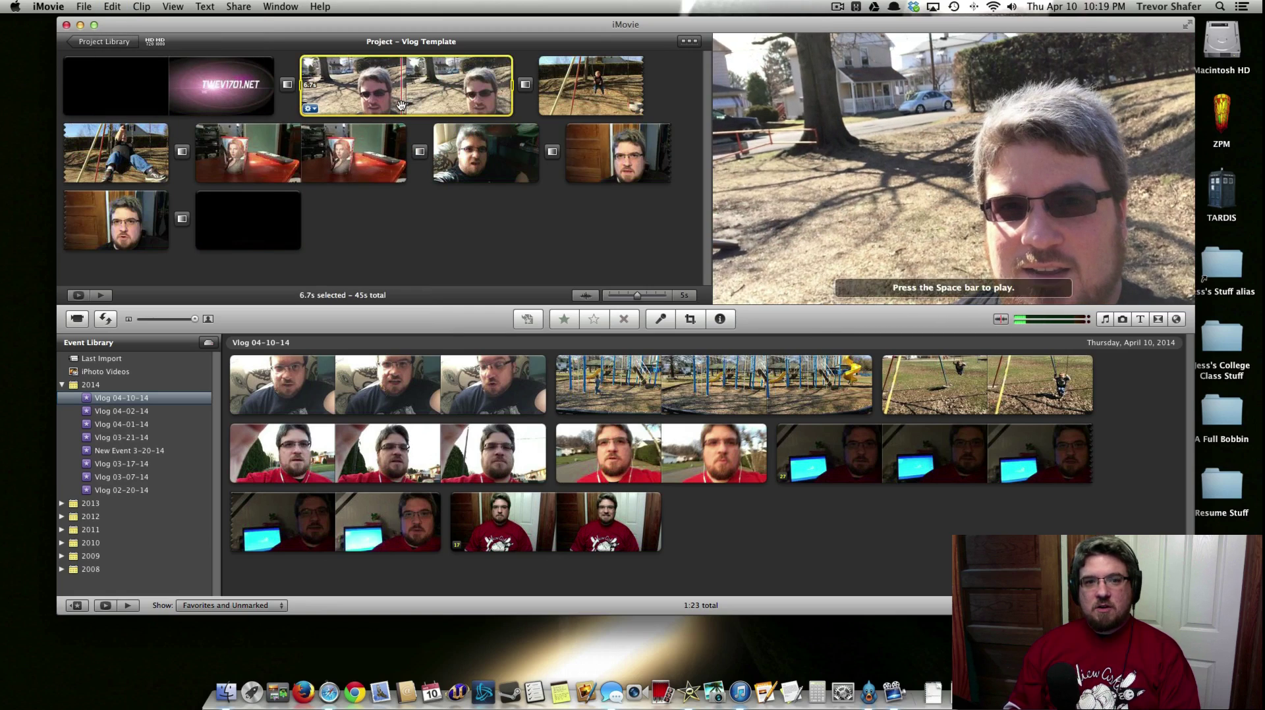
Delete the old outdoor, swing, red cup and first indoor talking clips from the Vlog Template project, keeping the wooden-door clip.
key("Delete")
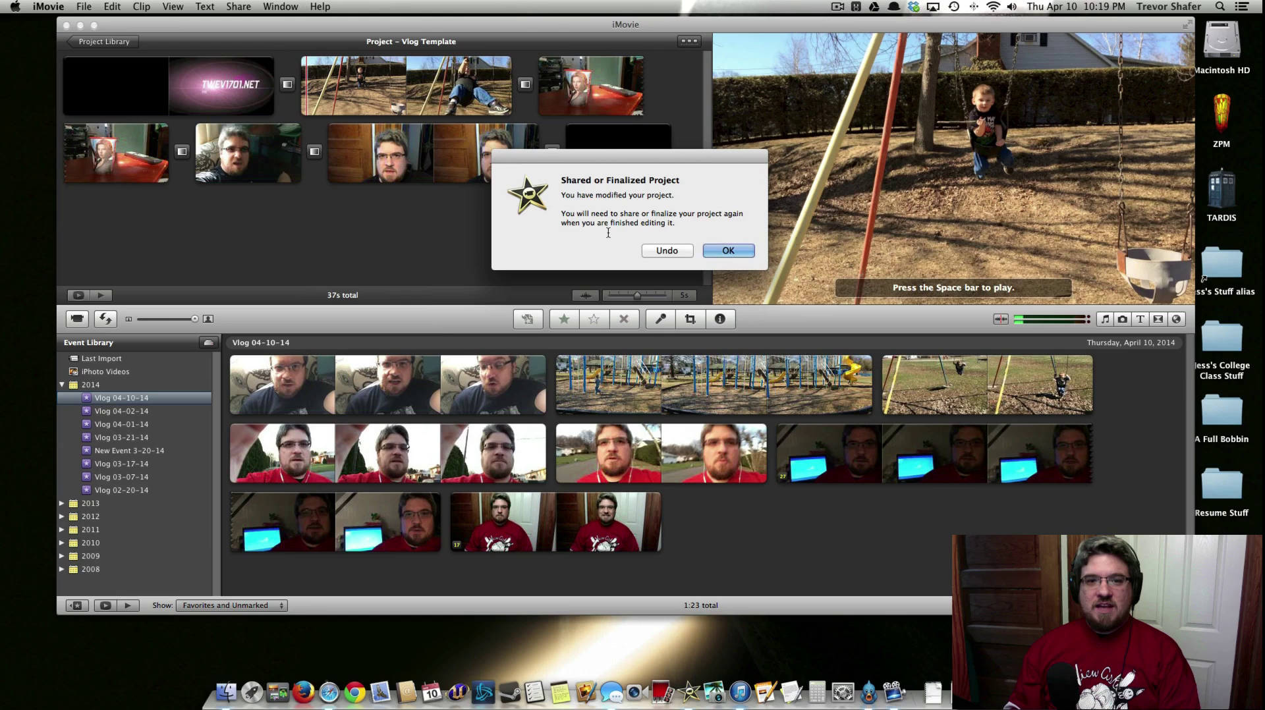
left_click(724, 250)
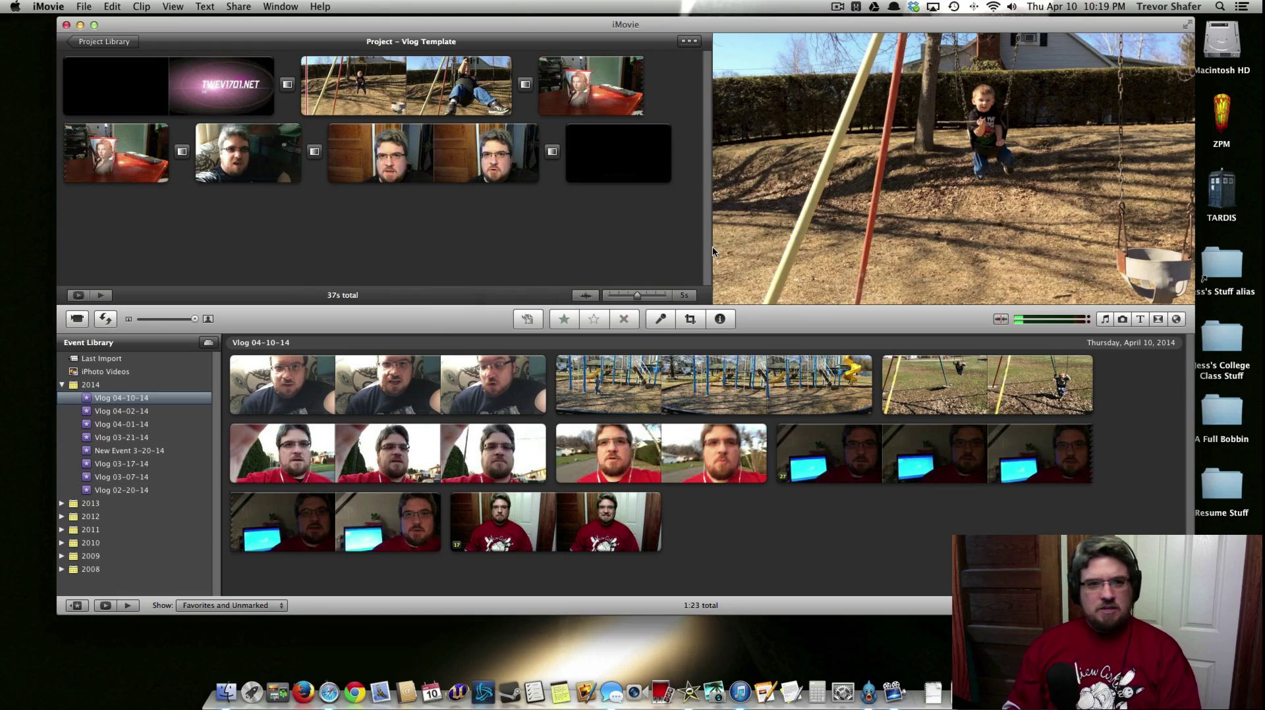
left_click(461, 105)
key("Delete")
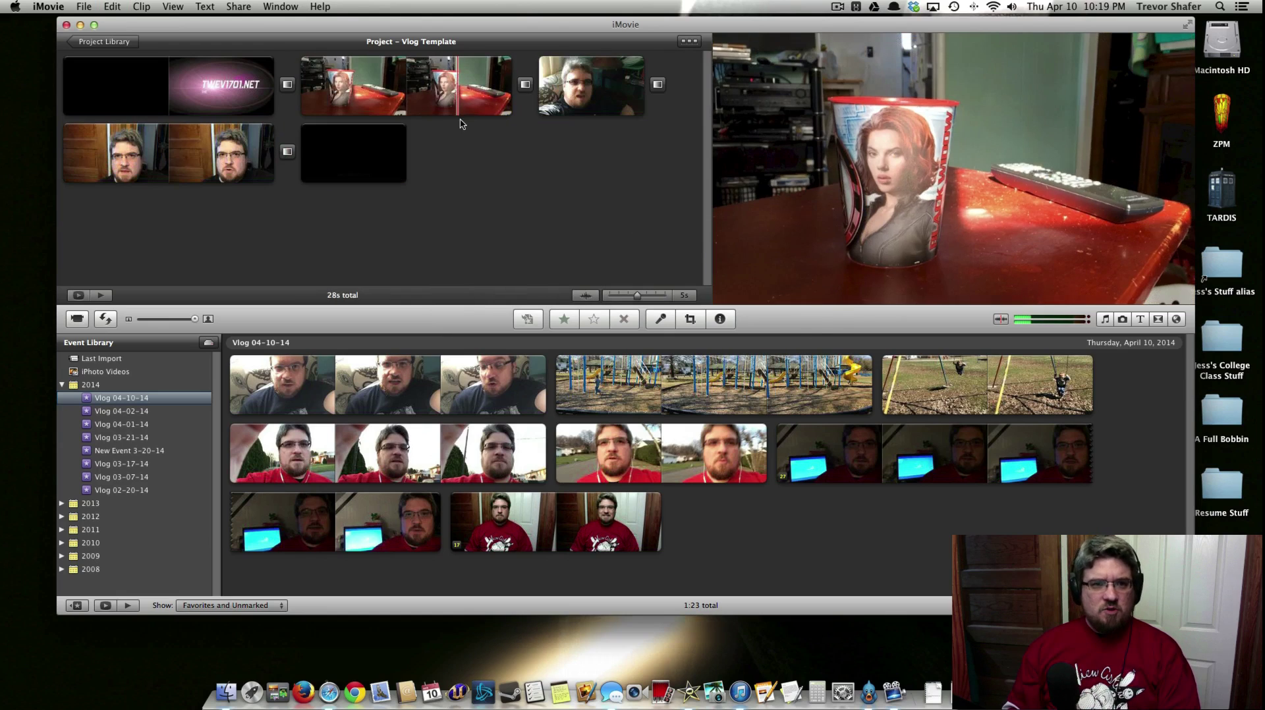
left_click(395, 112)
key("Delete")
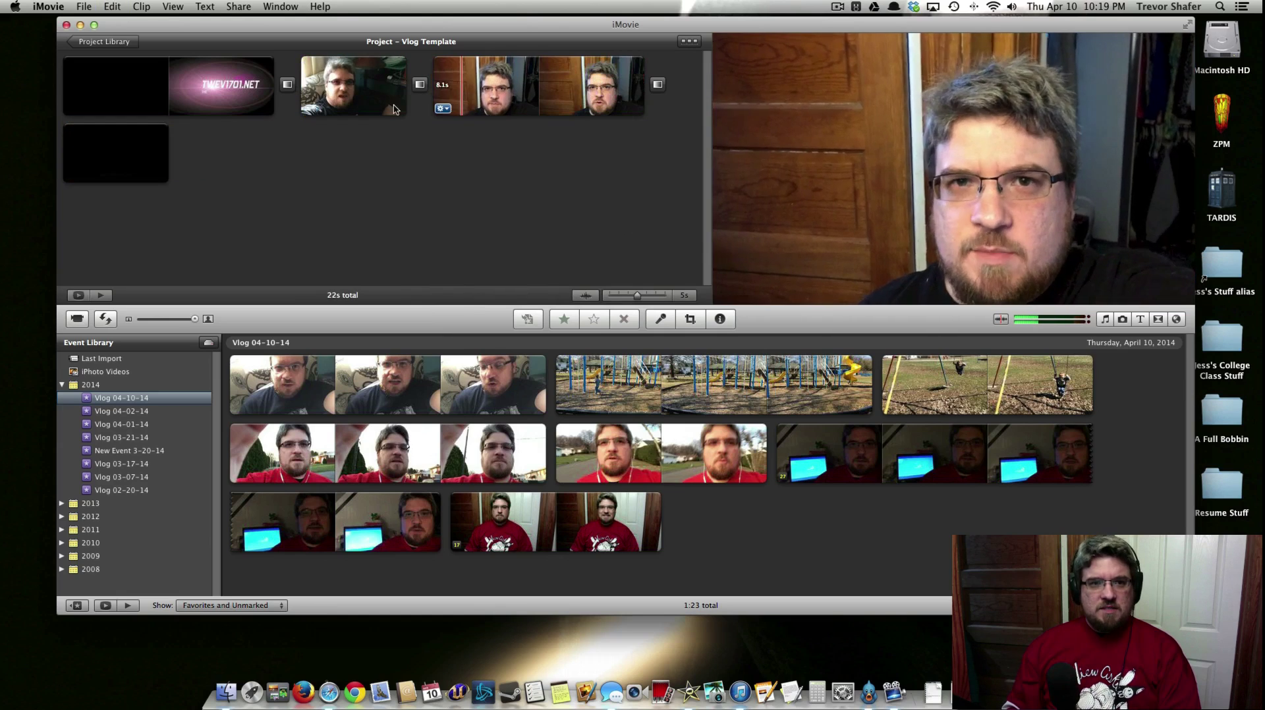
left_click(394, 109)
key("Delete")
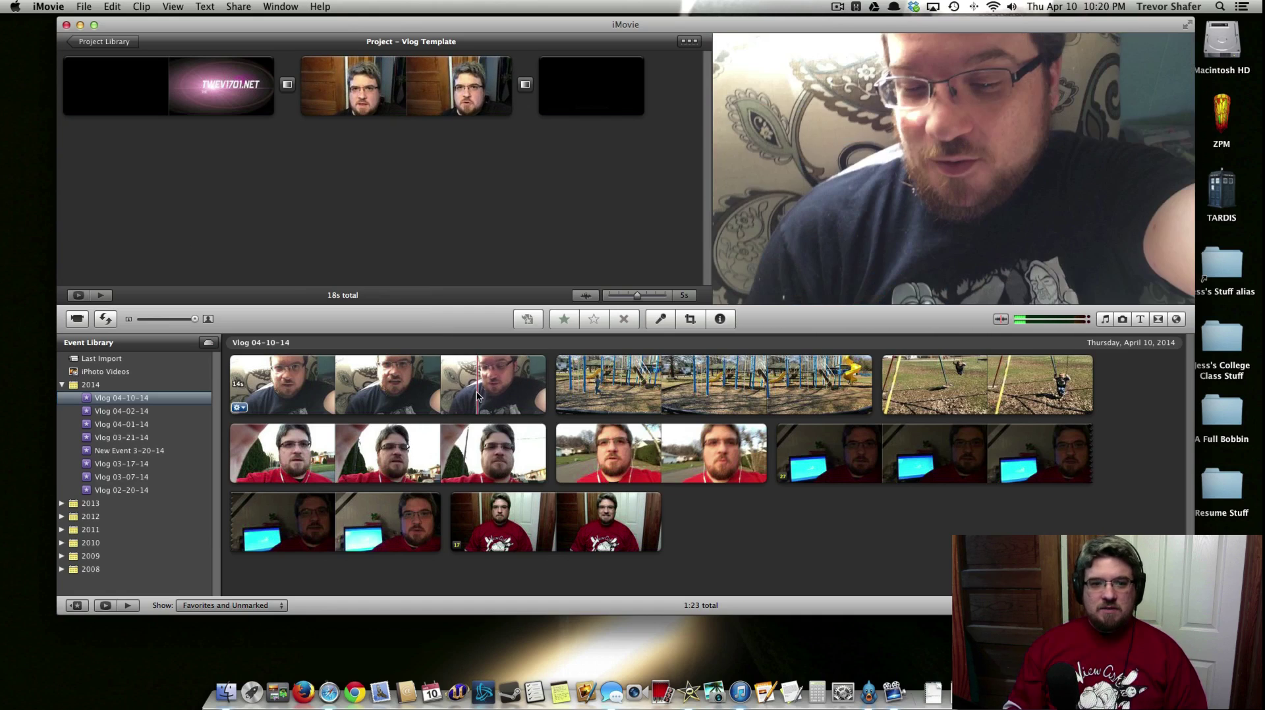
double_click(478, 396)
left_click(330, 280)
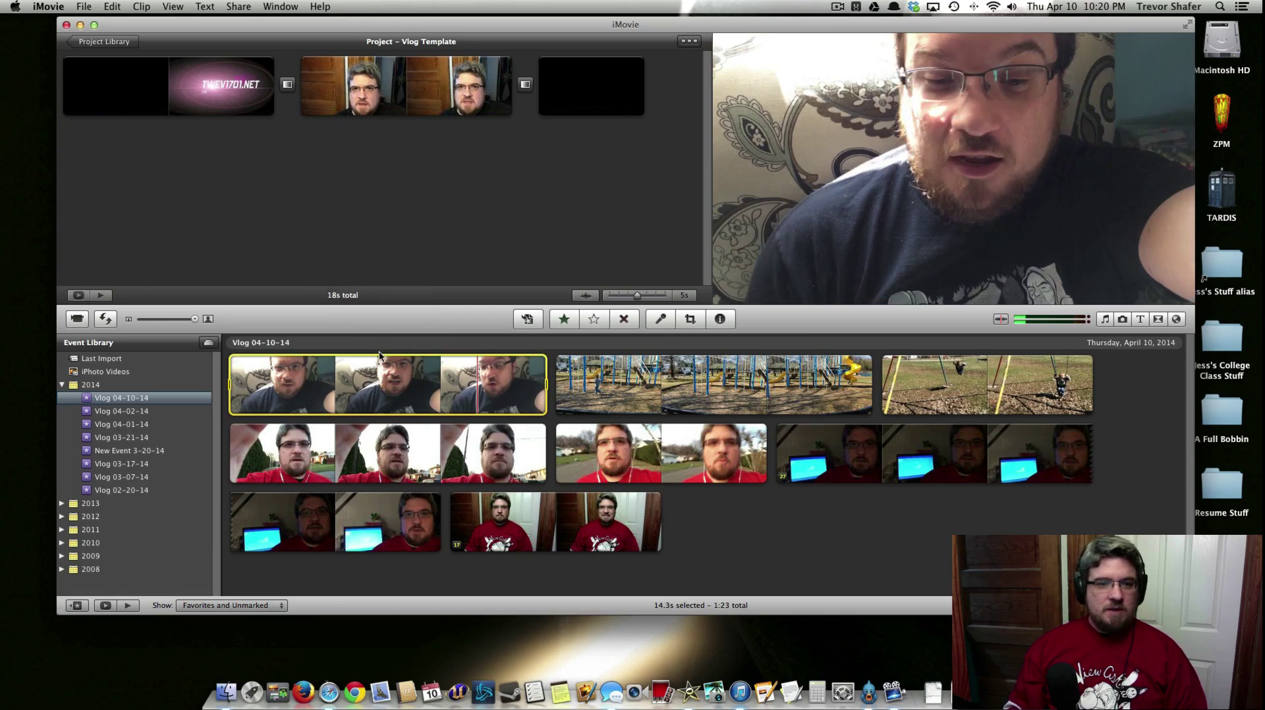
left_click_drag(390, 380, 305, 109)
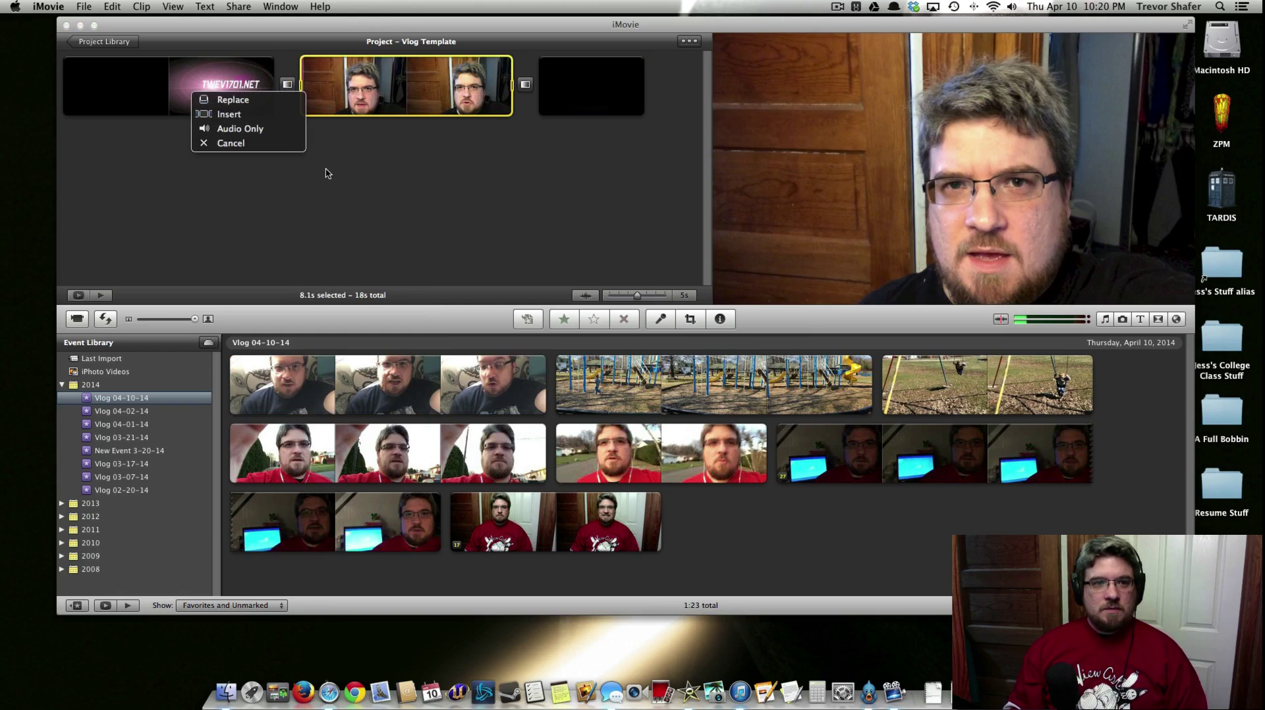
left_click(260, 143)
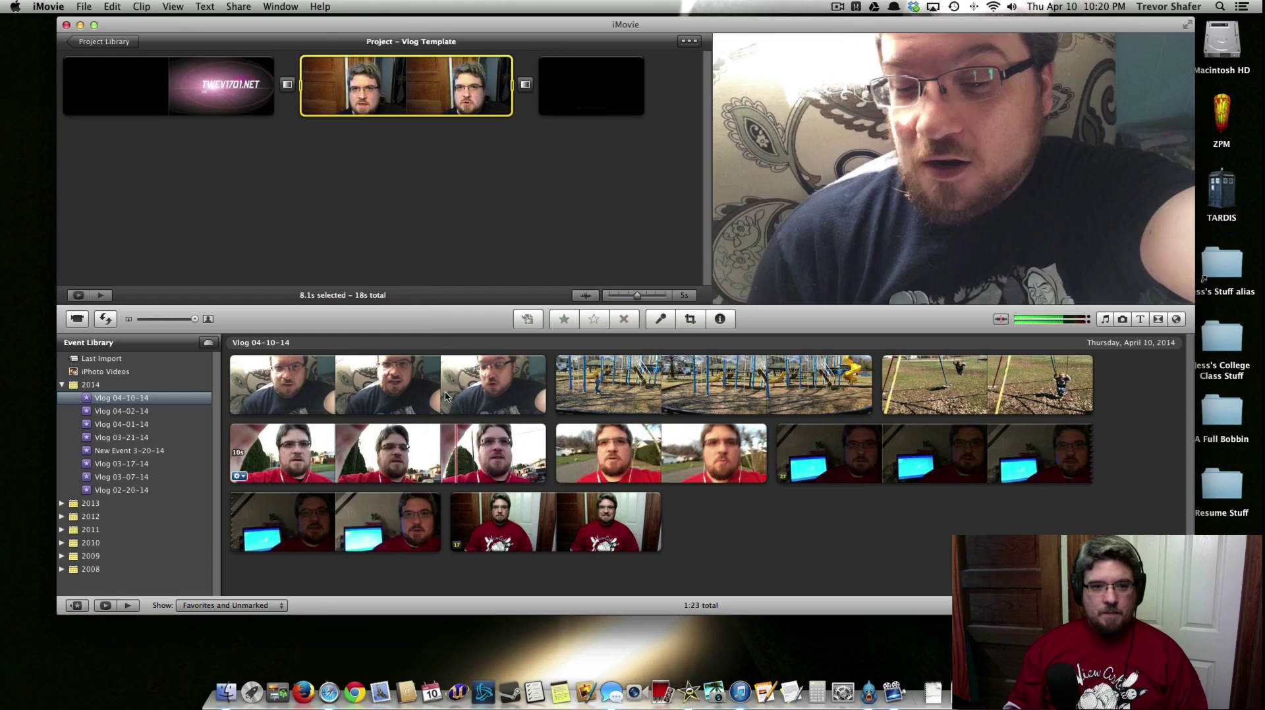
left_click(451, 402)
double_click(369, 373)
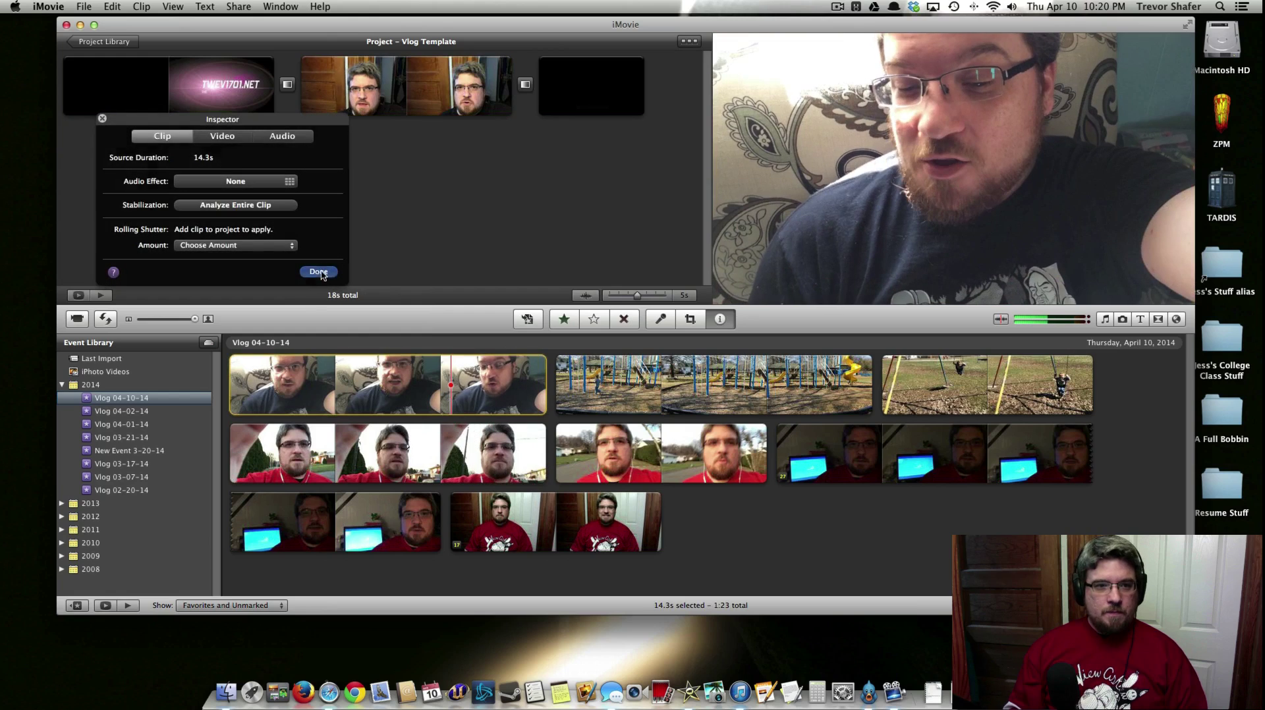
left_click(319, 272)
left_click_drag(369, 385, 291, 120)
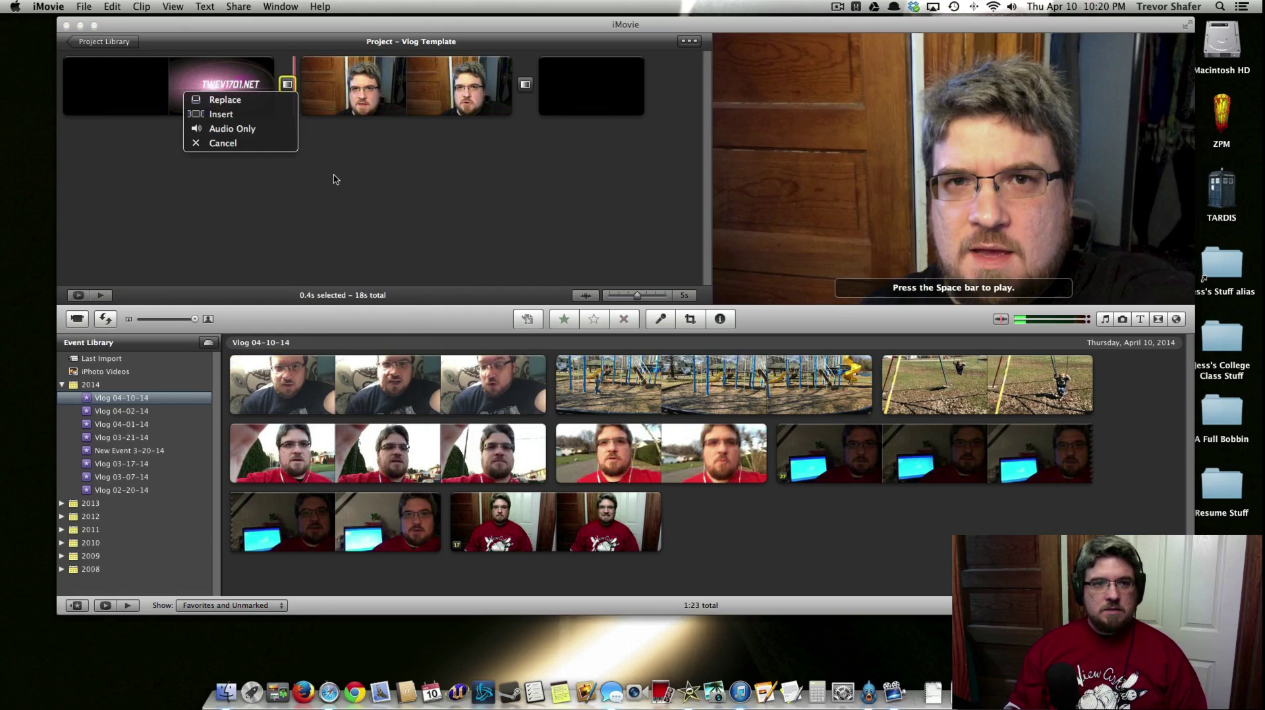
left_click(223, 143)
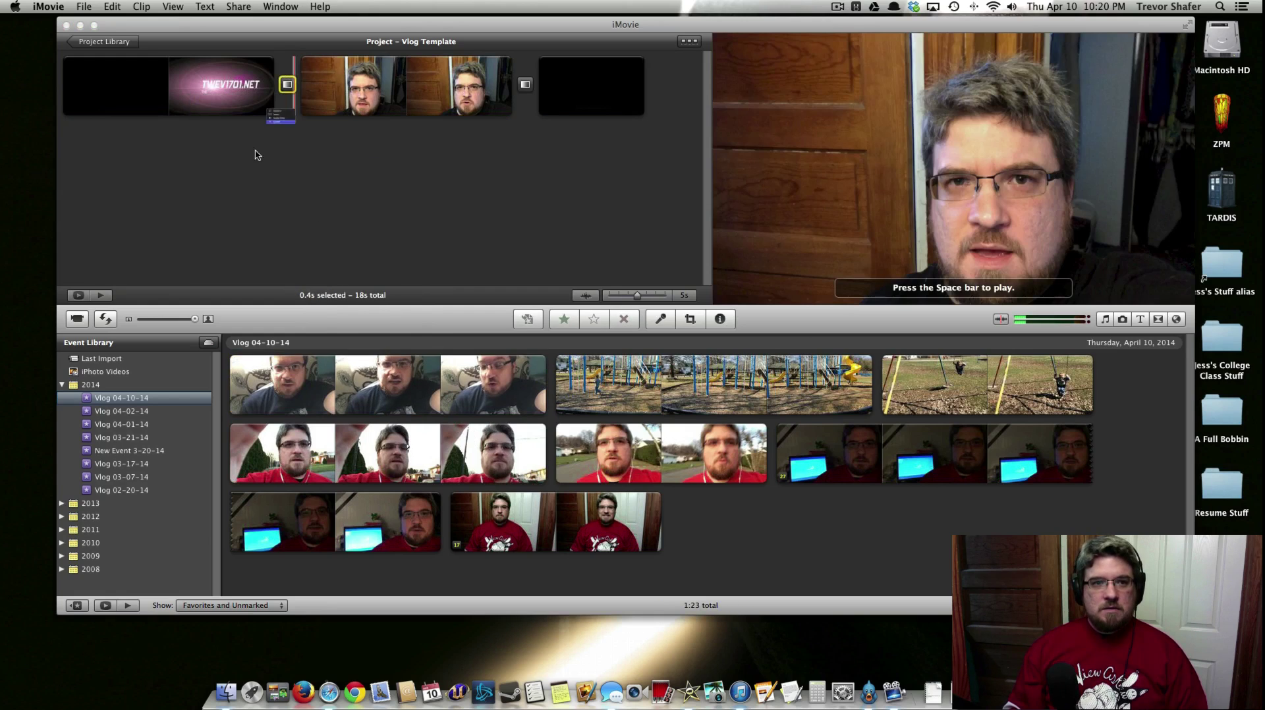
Delete the remaining wooden-door clip from the project and insert the whole patterned-chair selfie clip before the closing black title.
left_click(435, 105)
key("Delete")
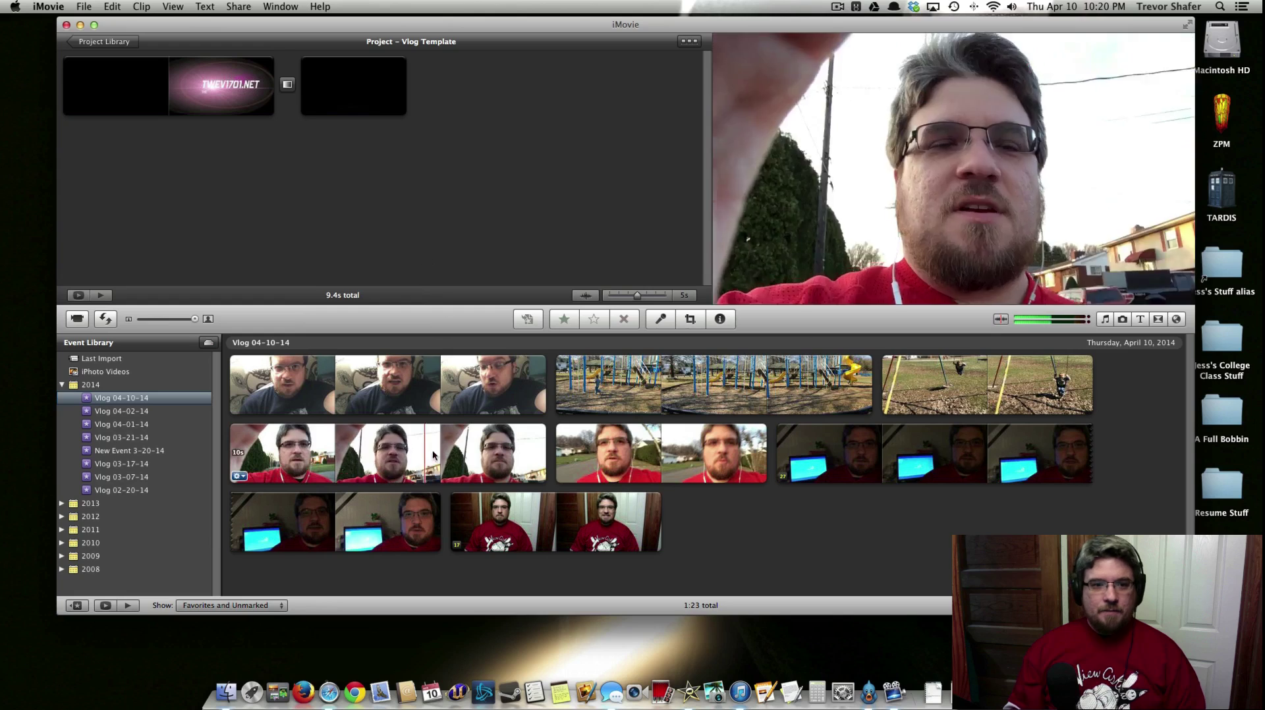
left_click(423, 403)
key("i")
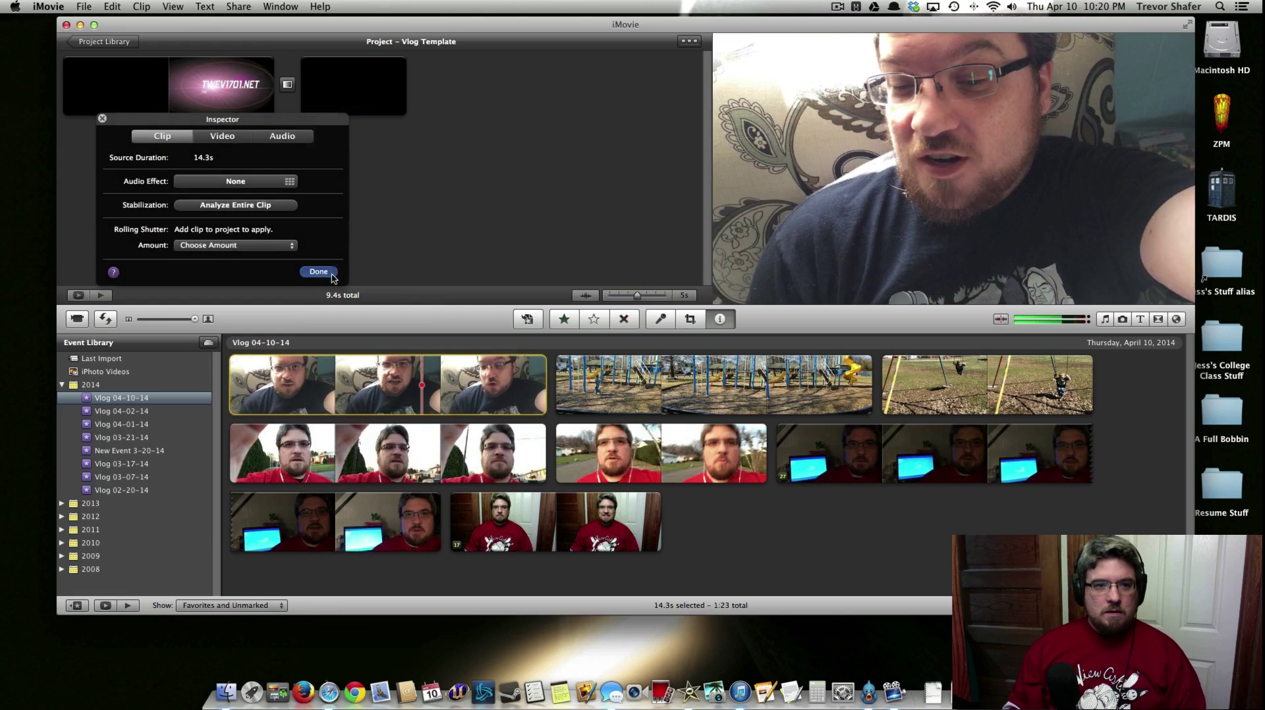
left_click(319, 272)
left_click_drag(389, 385, 301, 118)
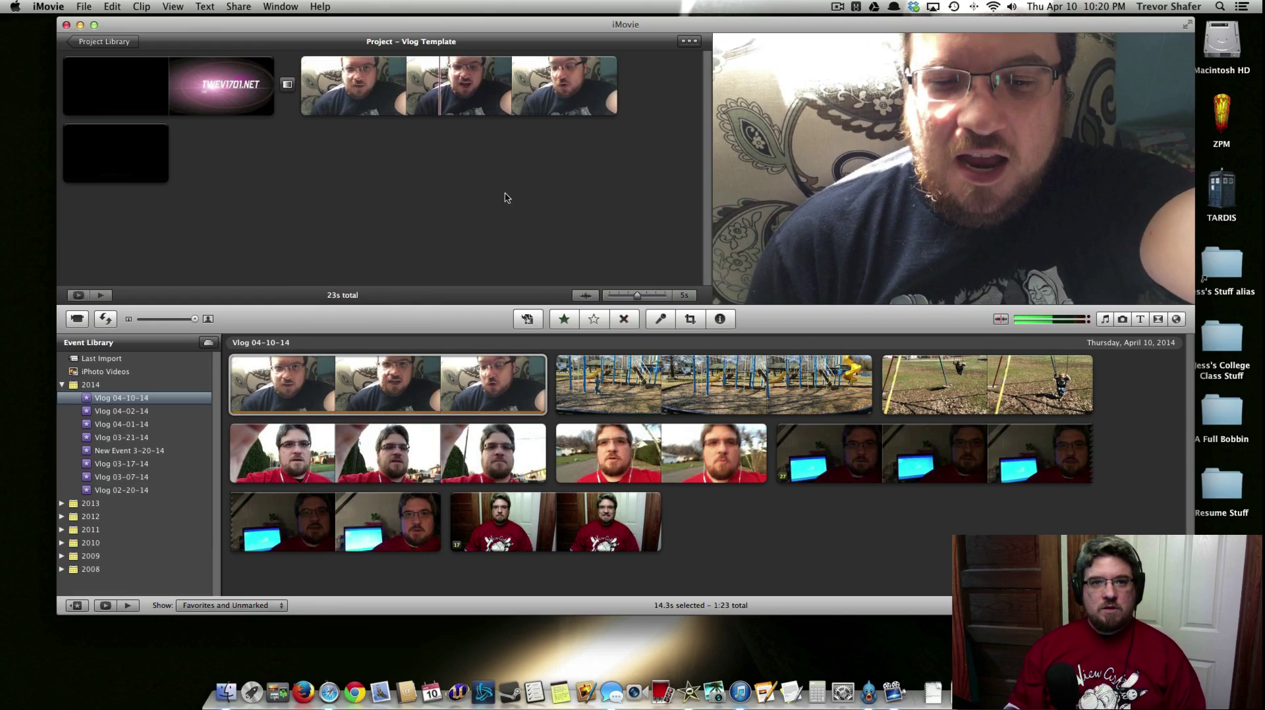
Add the entire playground clip and the entire swing clip to the project, in that order, before the closing title.
double_click(636, 399)
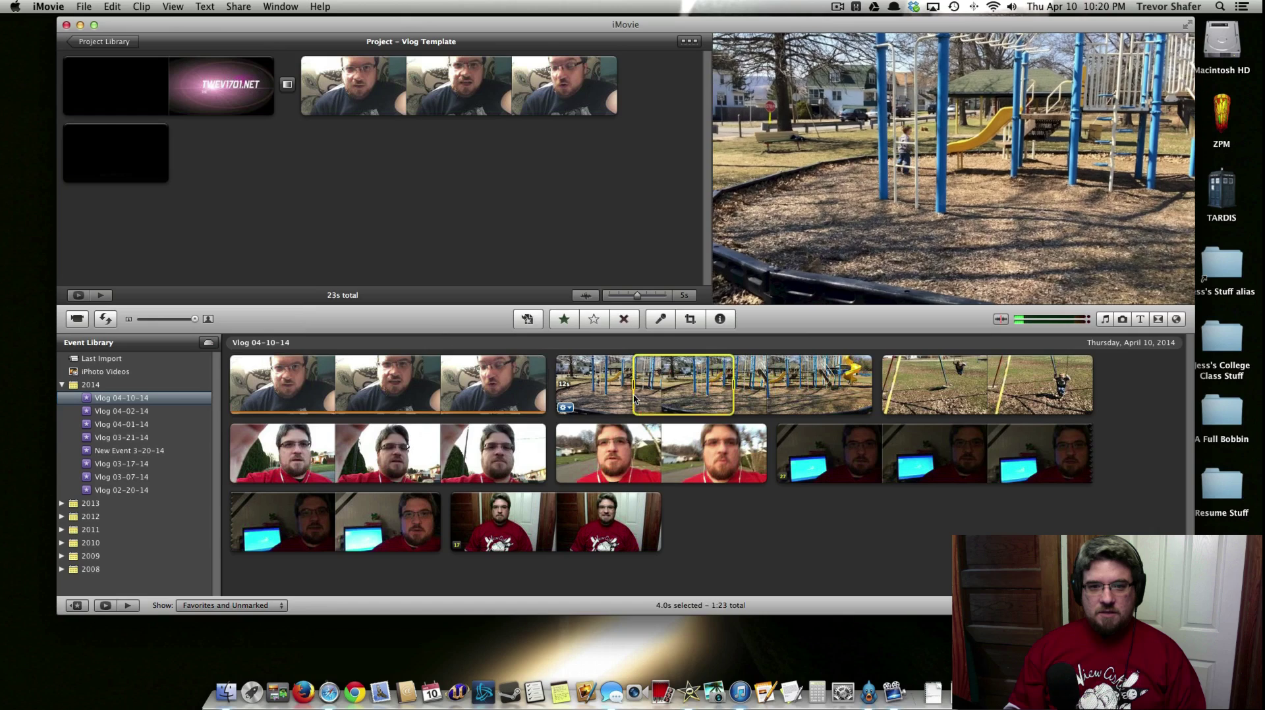
left_click(318, 271)
key("space")
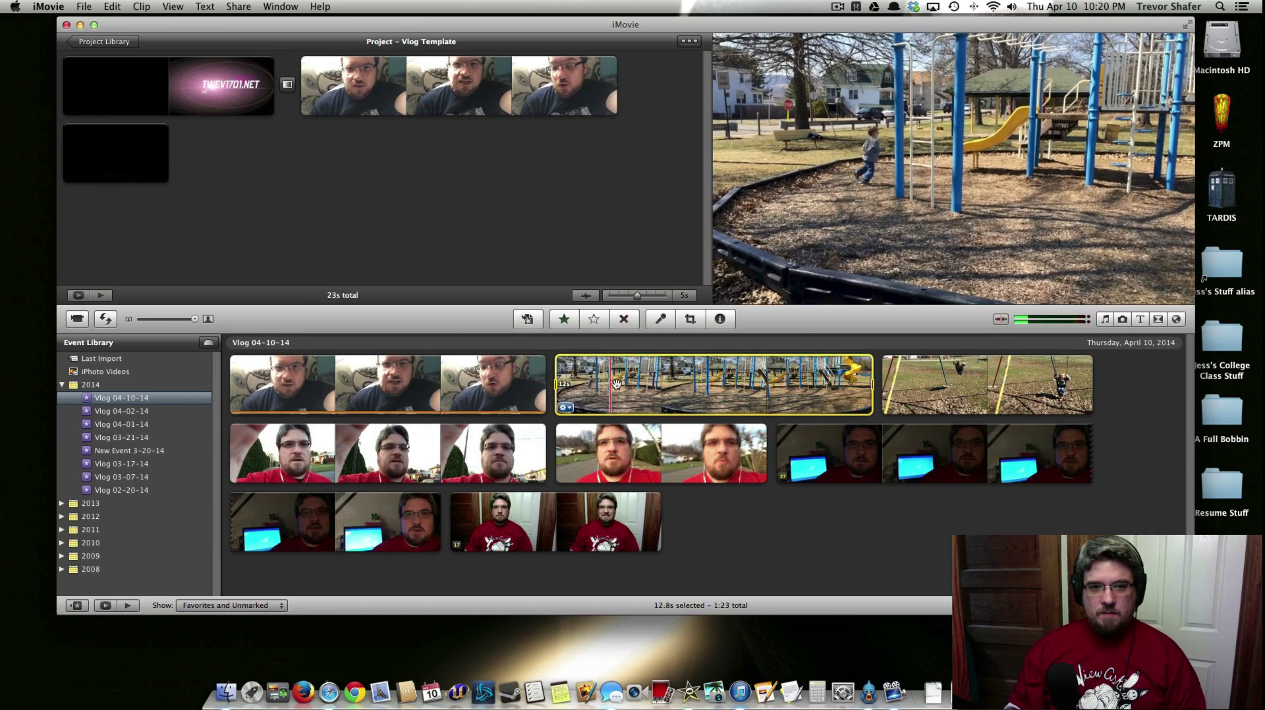
key("e")
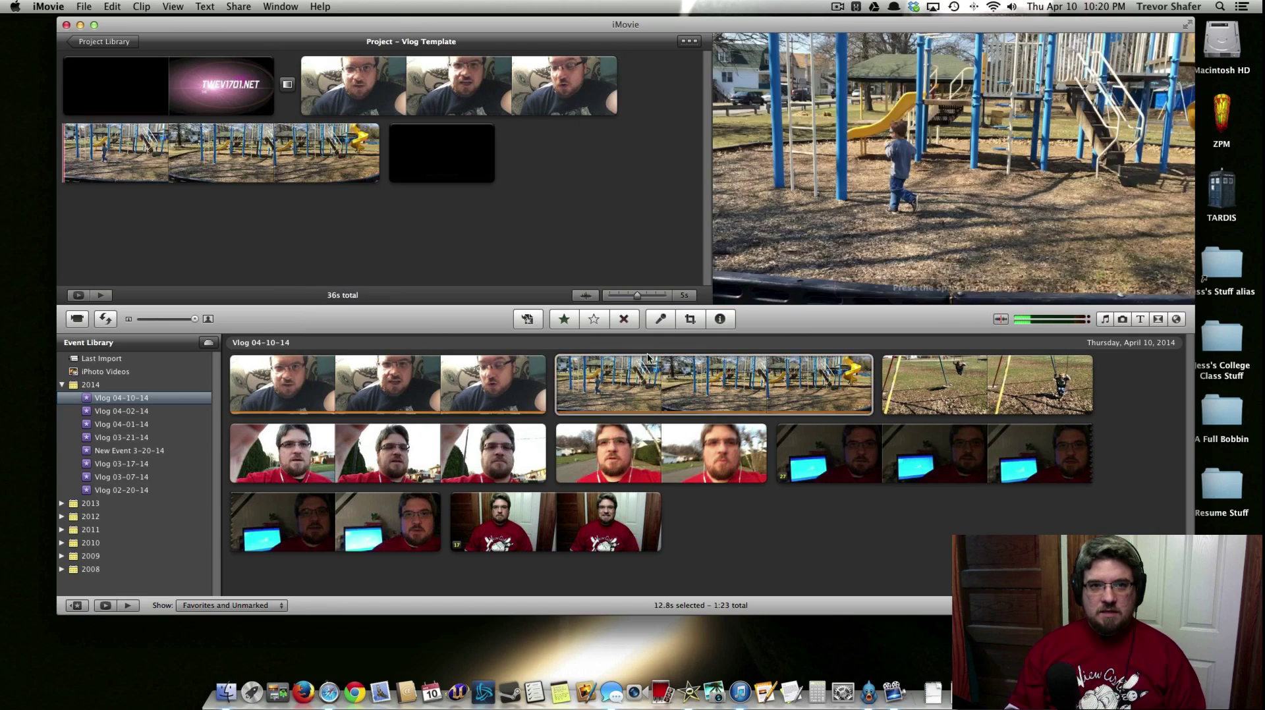
double_click(1012, 396)
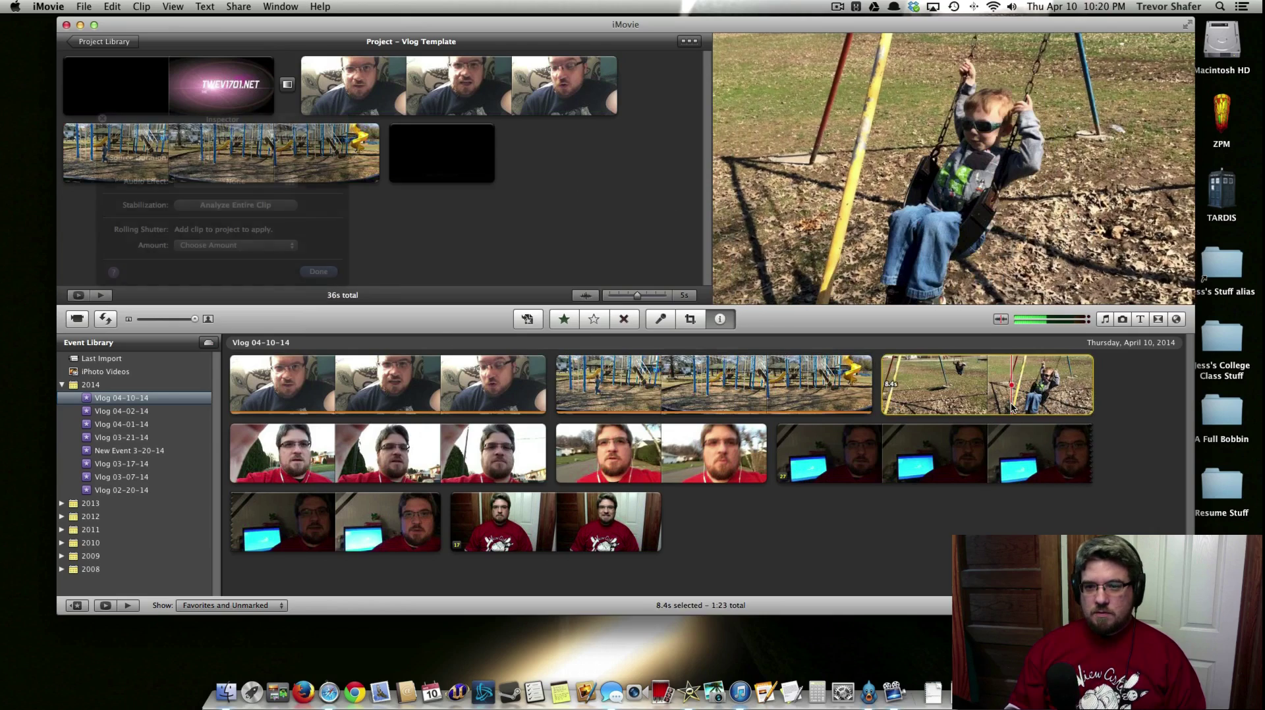
left_click(318, 272)
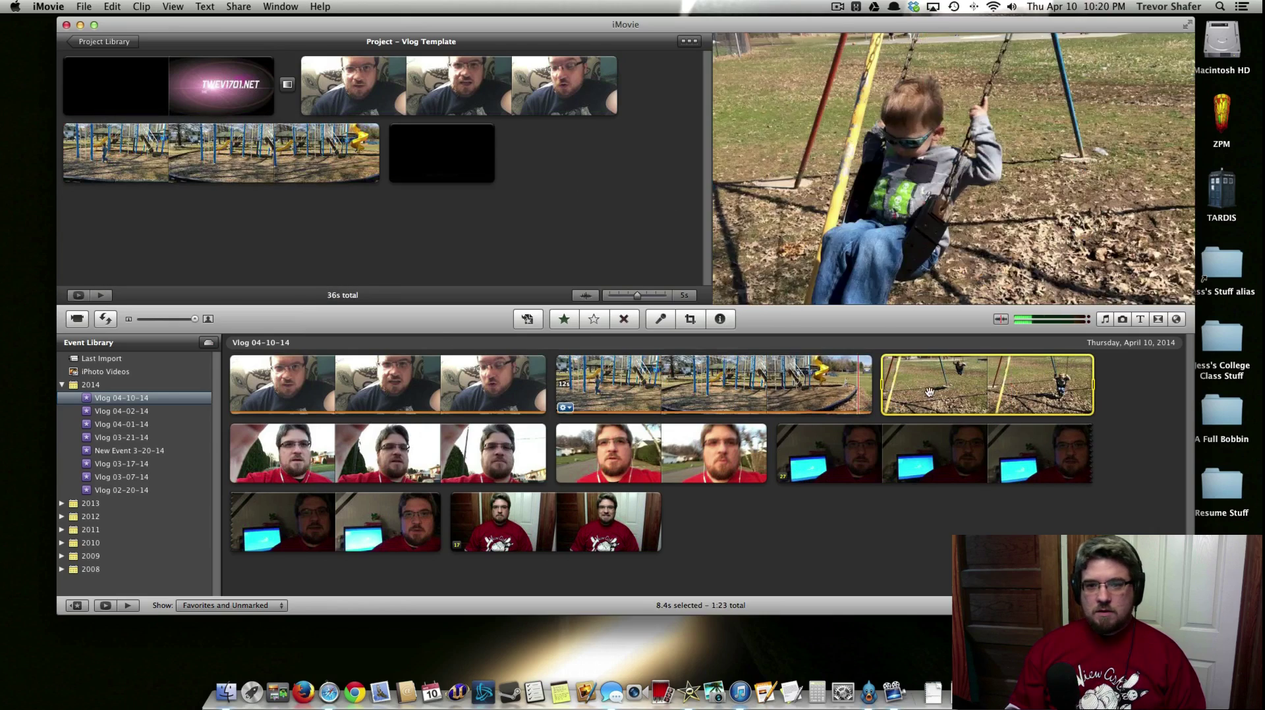
left_click_drag(988, 385, 396, 191)
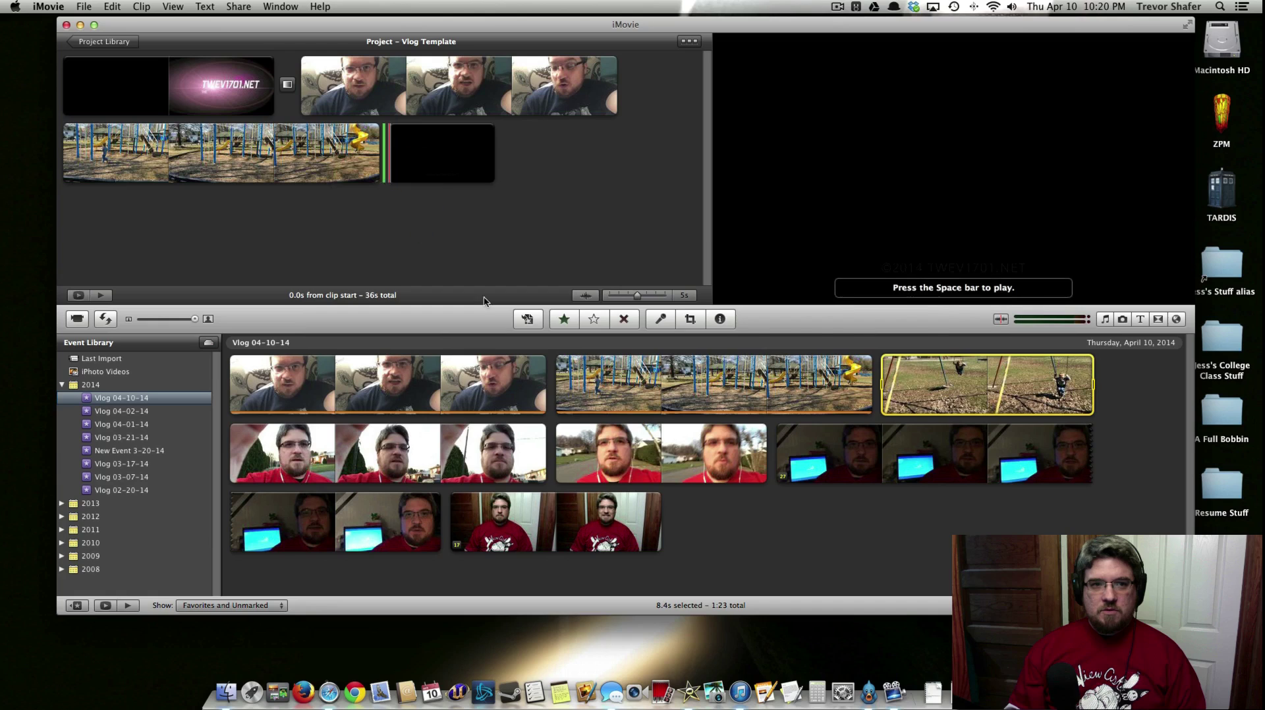
Add both full outdoor red-shirt selfie clips to the project after the swing clip, the raised-hand one first.
double_click(514, 438)
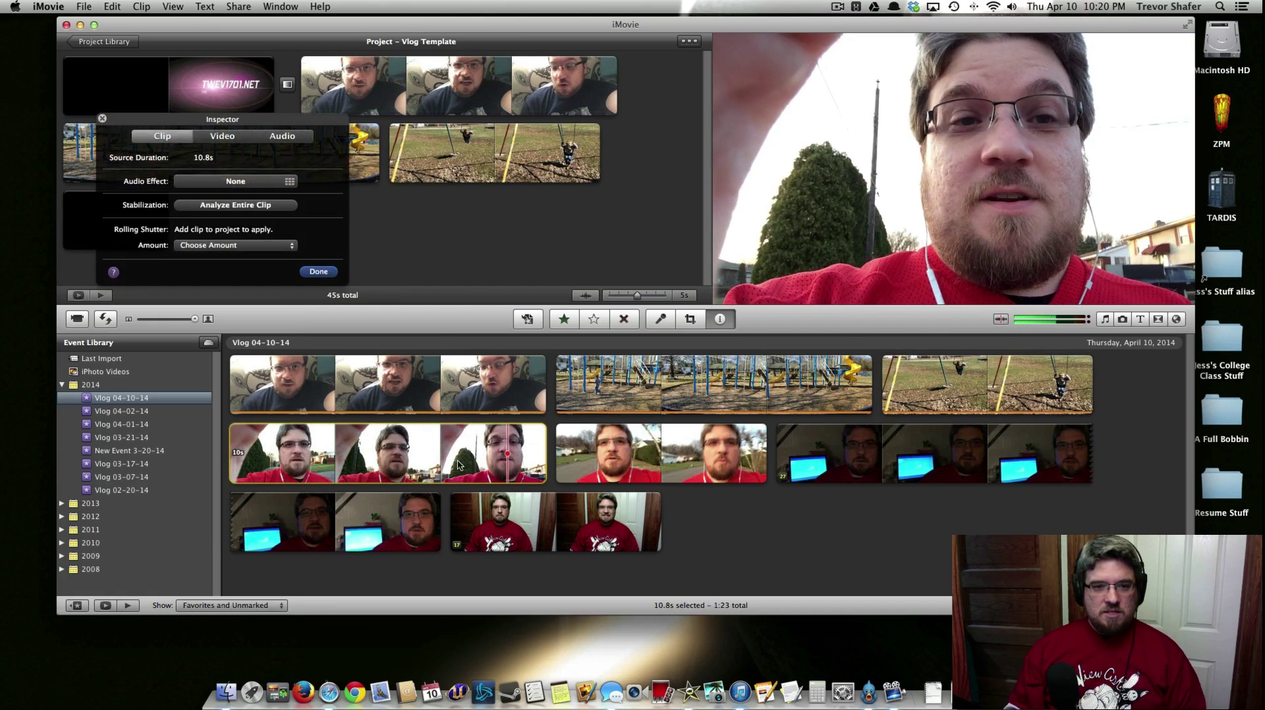
left_click(319, 271)
left_click_drag(402, 448, 620, 181)
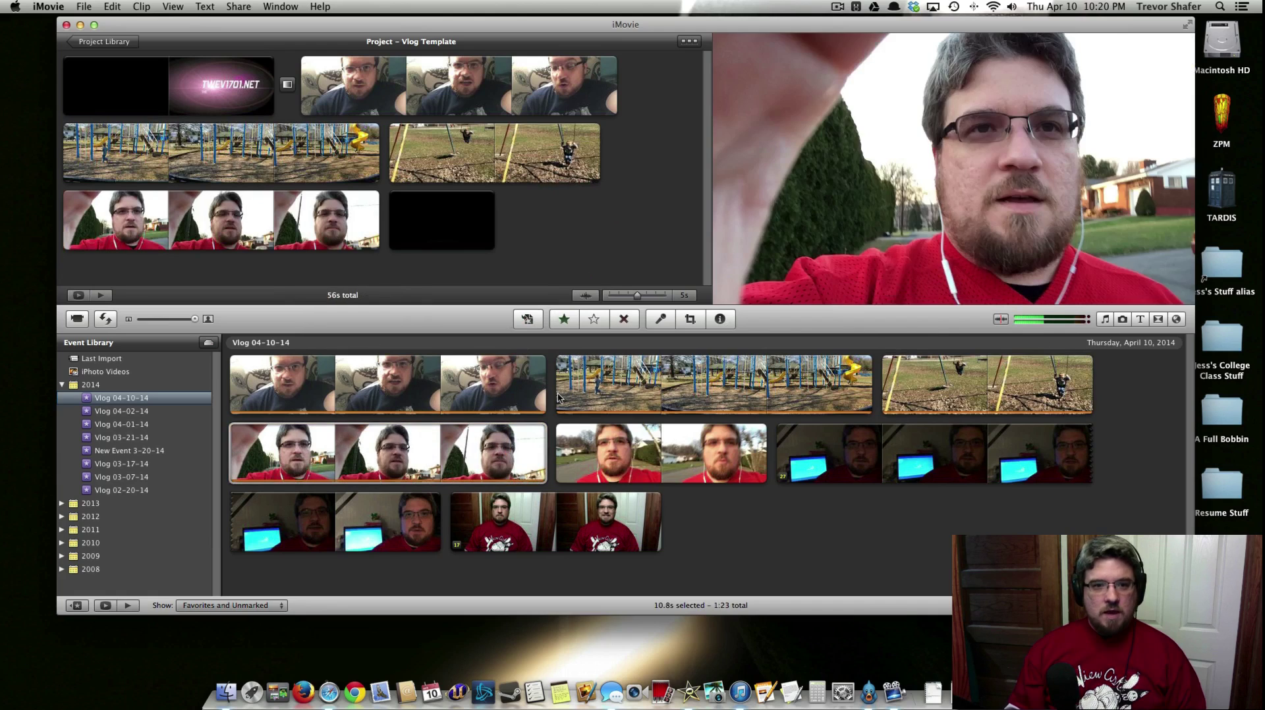
left_click(668, 465)
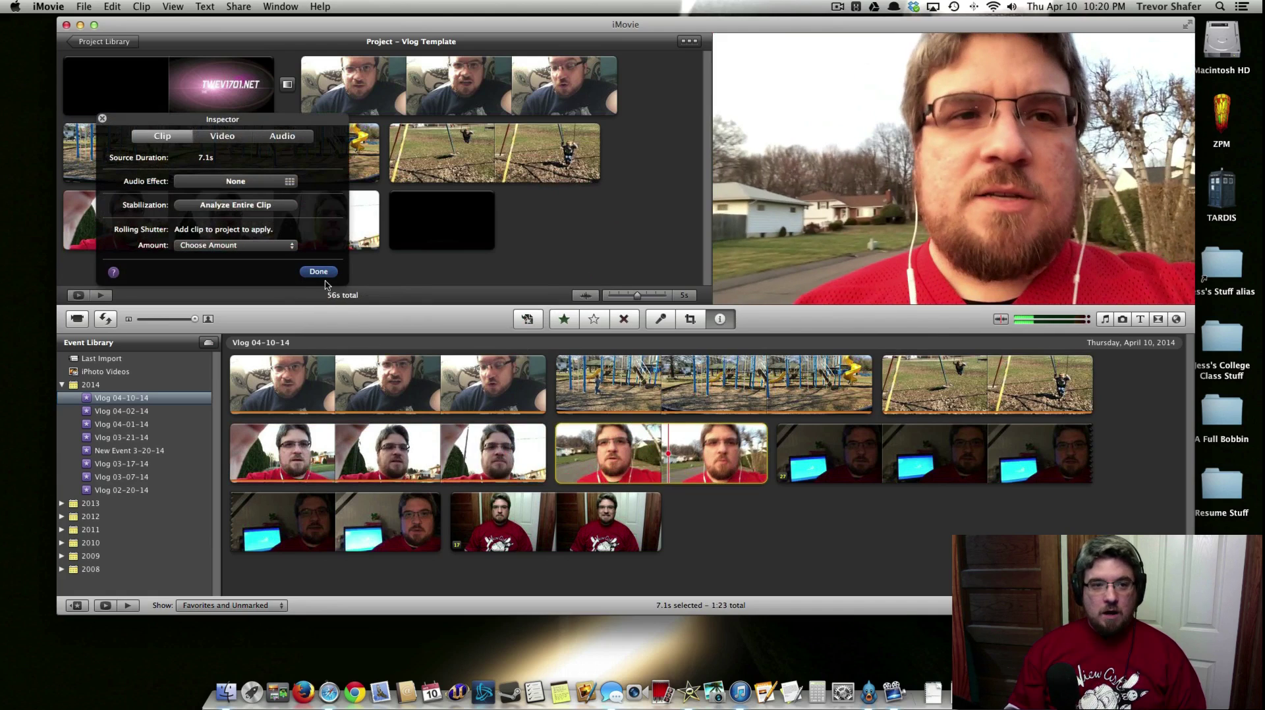
left_click(679, 471)
left_click_drag(682, 472, 474, 224)
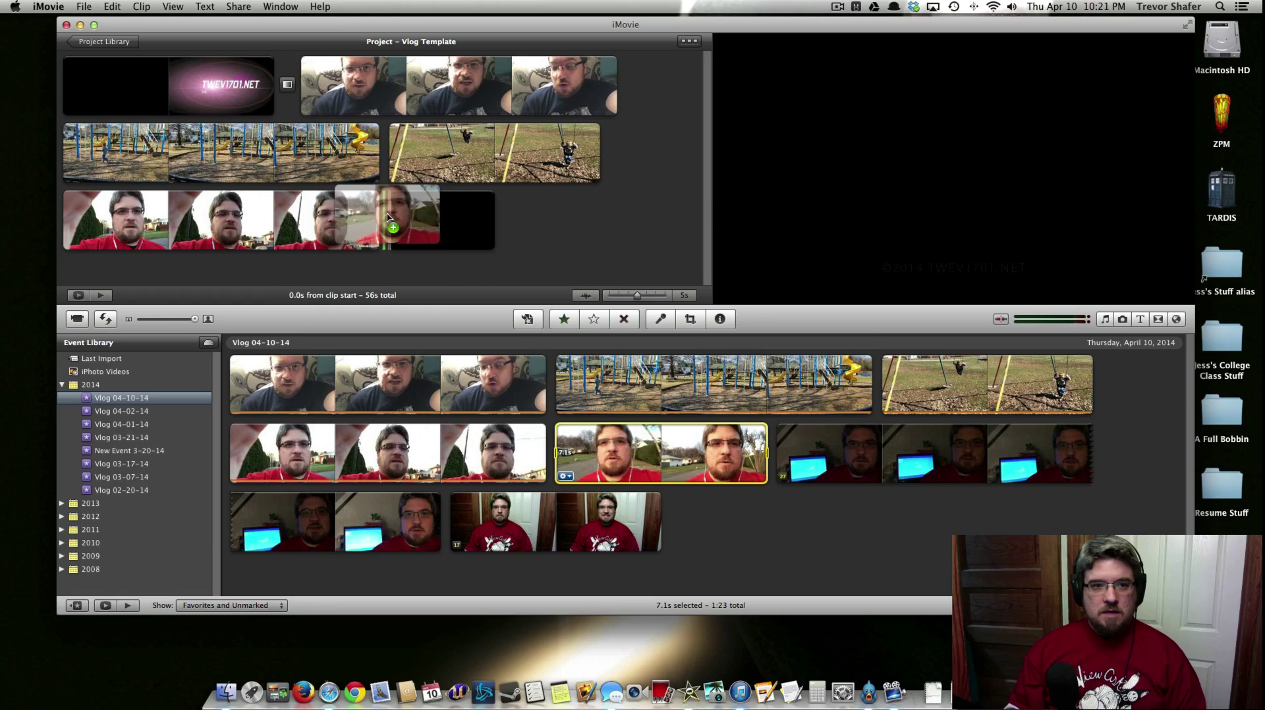
Insert the whole dark clip with the blue computer screen after the second outdoor selfie clip in the project.
scroll(629, 208, "down", 1)
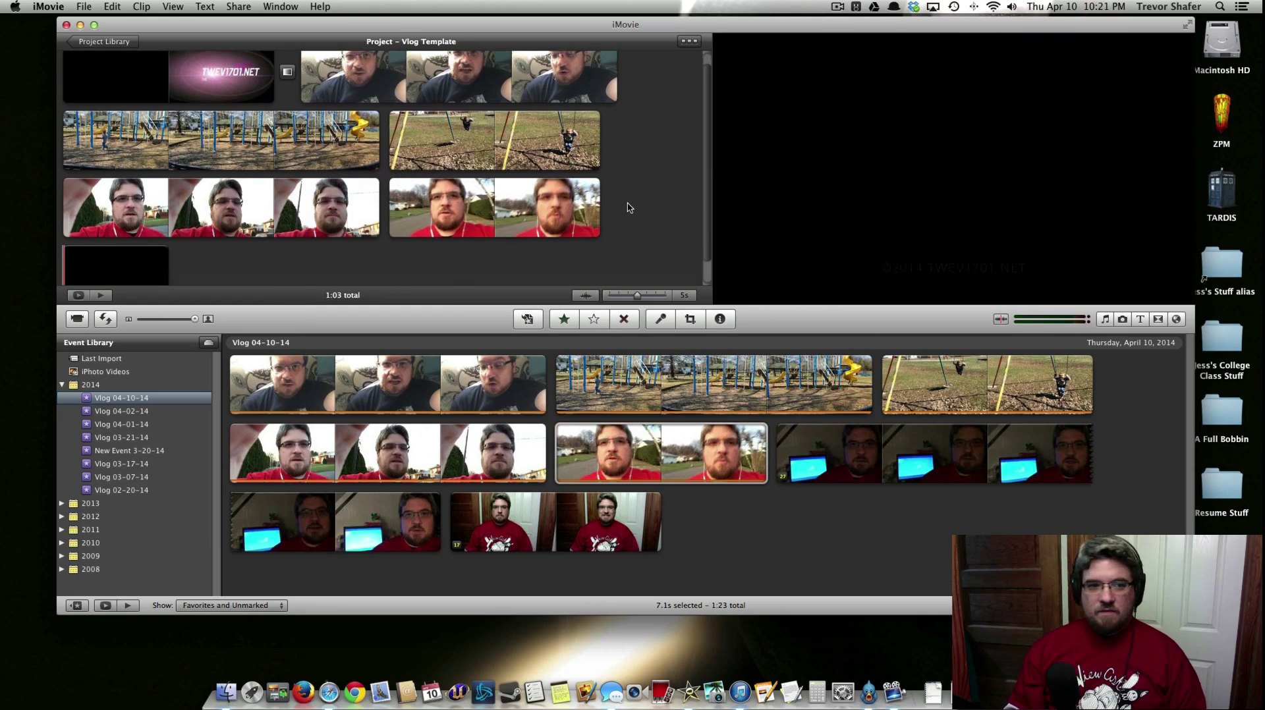
left_click(1013, 510)
double_click(955, 470)
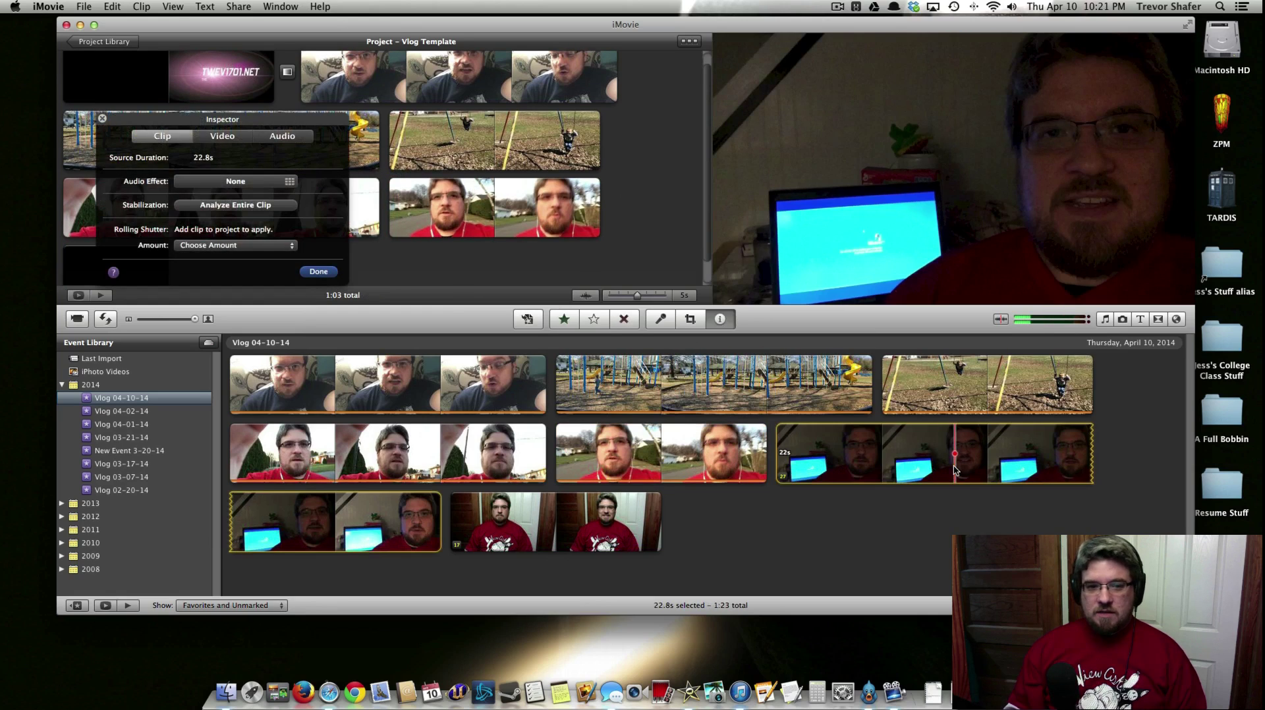
left_click(319, 272)
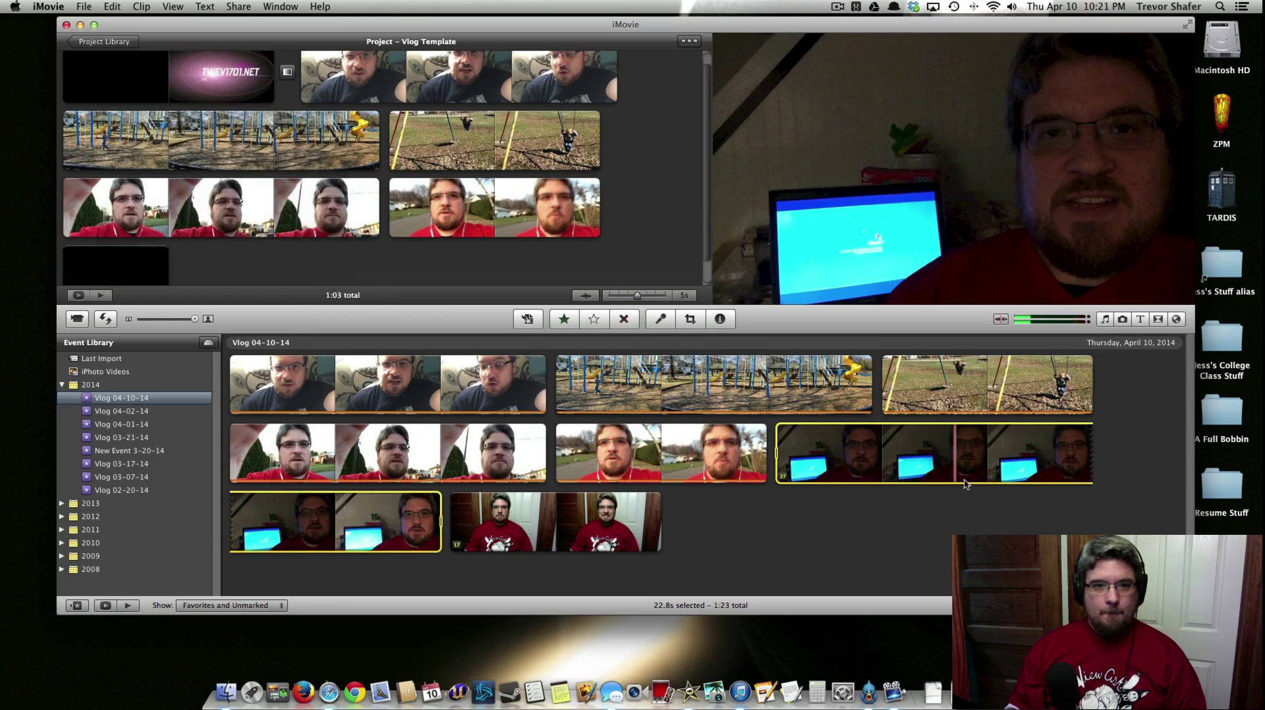
left_click_drag(877, 455, 655, 257)
scroll(631, 210, "down", 3)
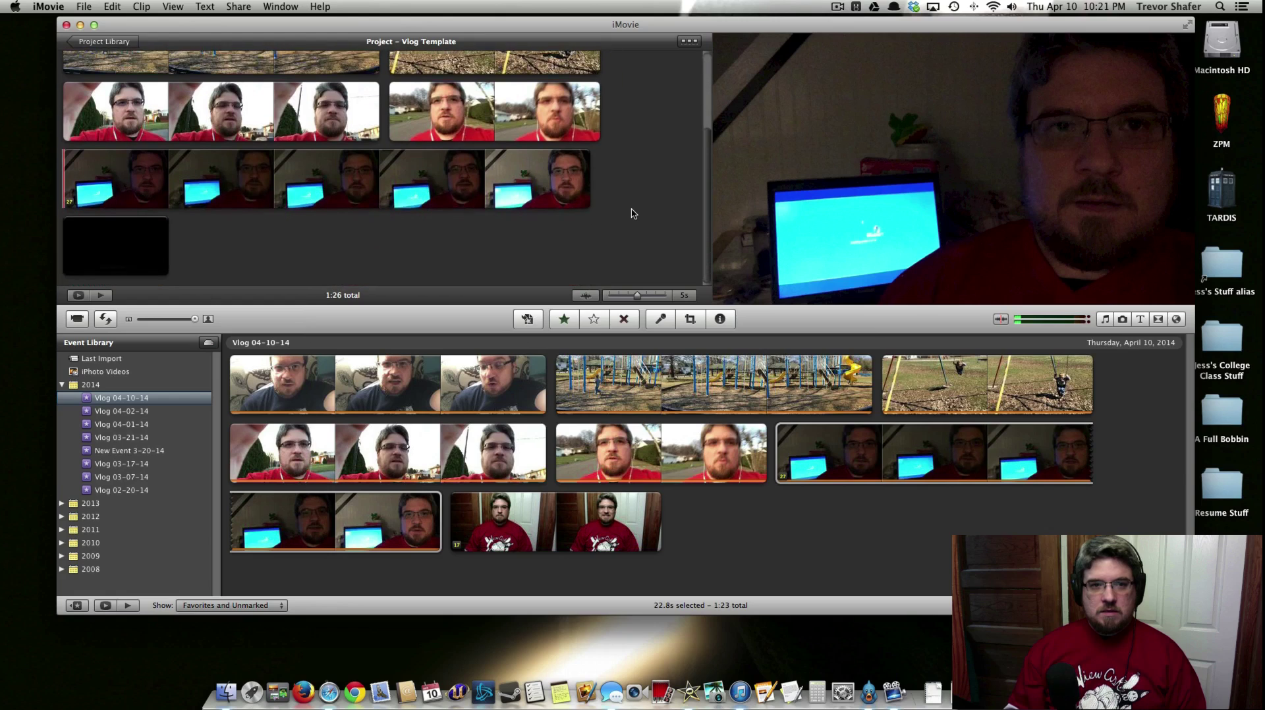
Insert the full red T-shirt clip filmed in front of the doors between the dark computer-screen clip and the closing title.
double_click(571, 528)
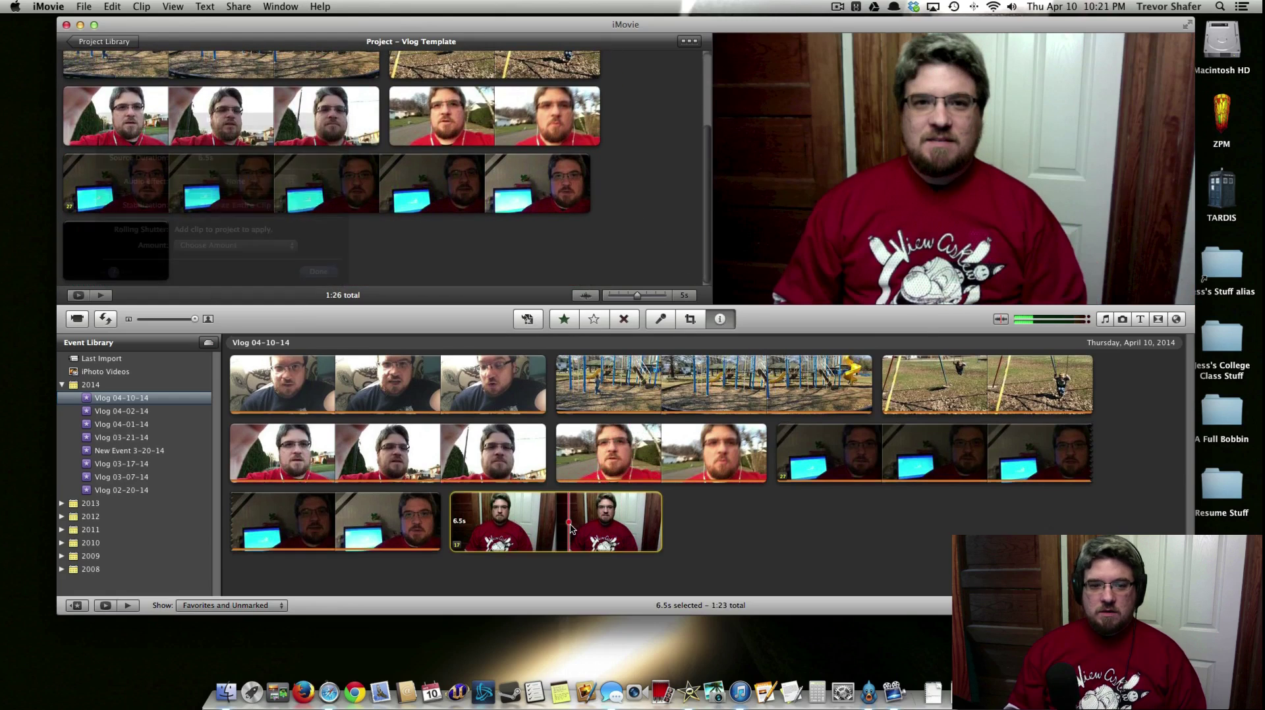
left_click(319, 271)
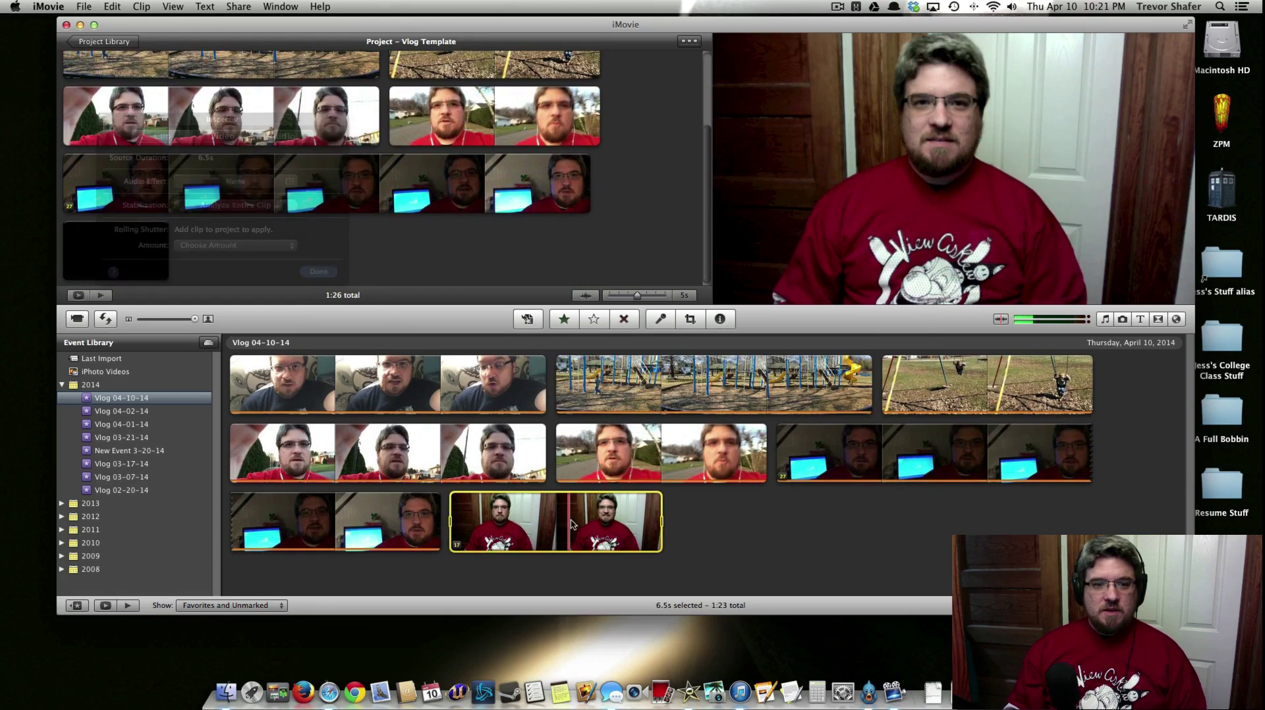
left_click_drag(555, 521, 602, 212)
scroll(670, 237, "up", 5)
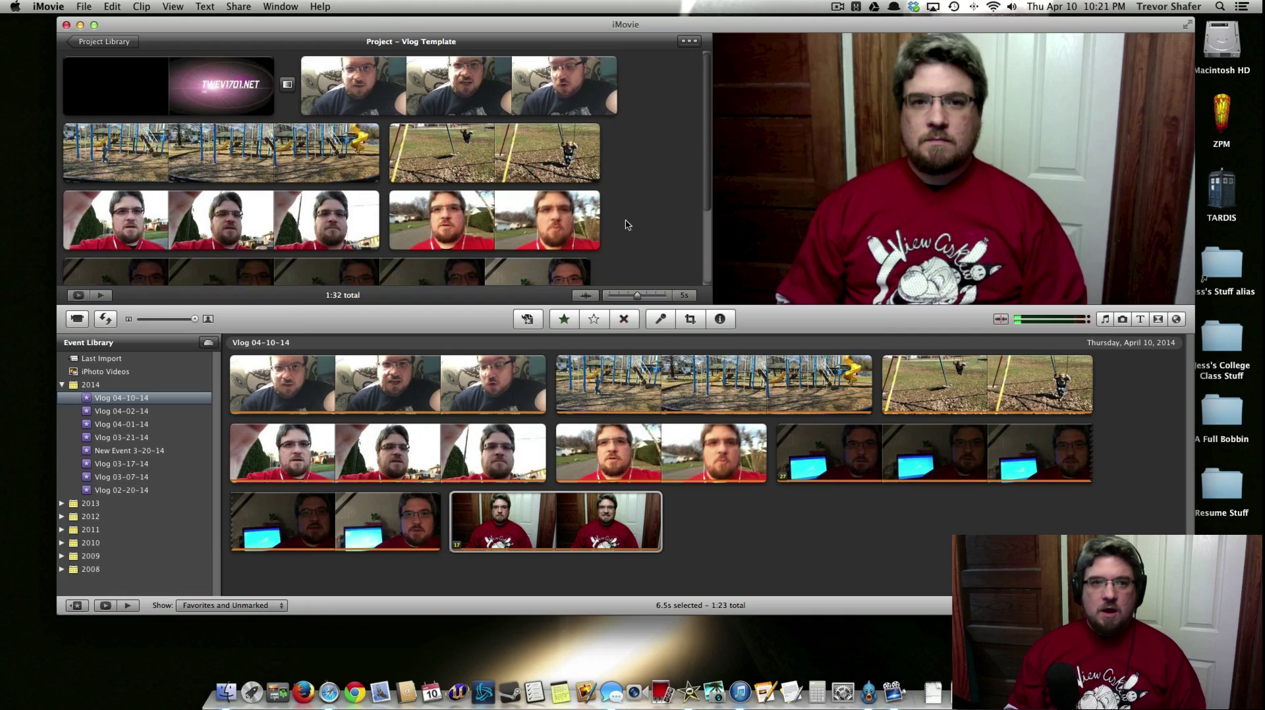
key("space")
scroll(656, 155, "down", 5)
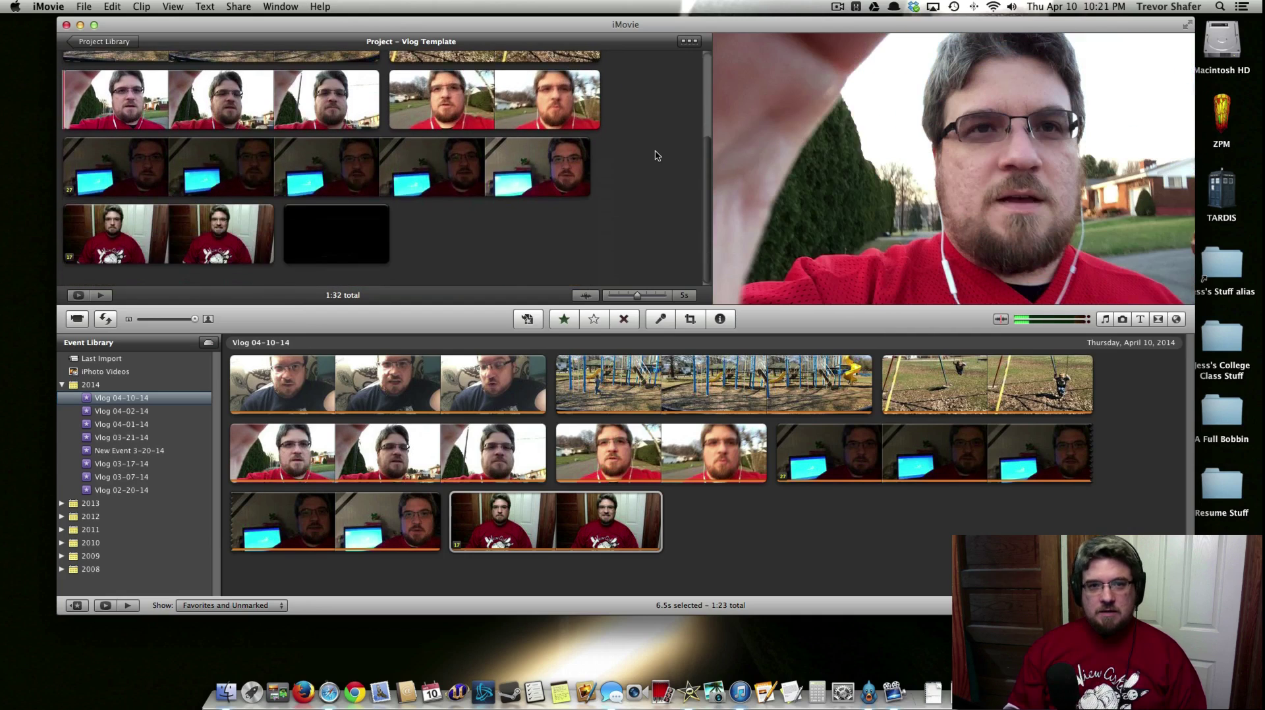
scroll(656, 155, "up", 5)
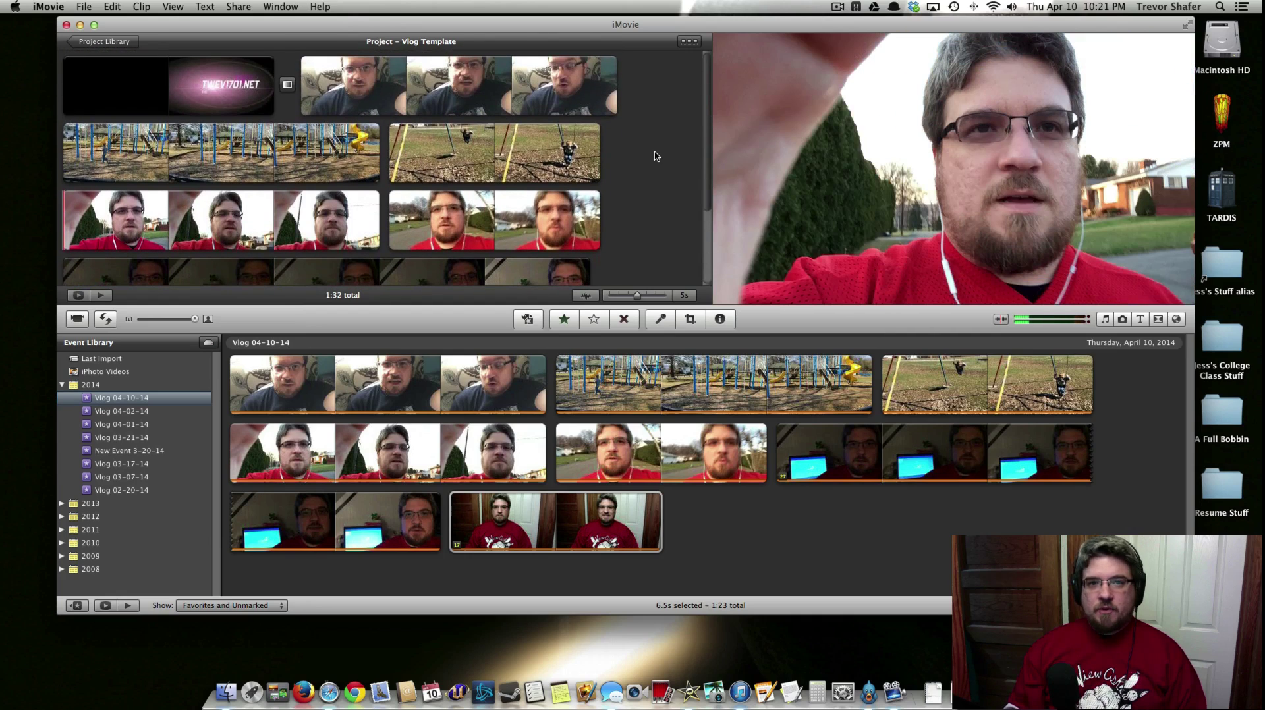
scroll(656, 155, "down", 2)
scroll(656, 155, "up", 2)
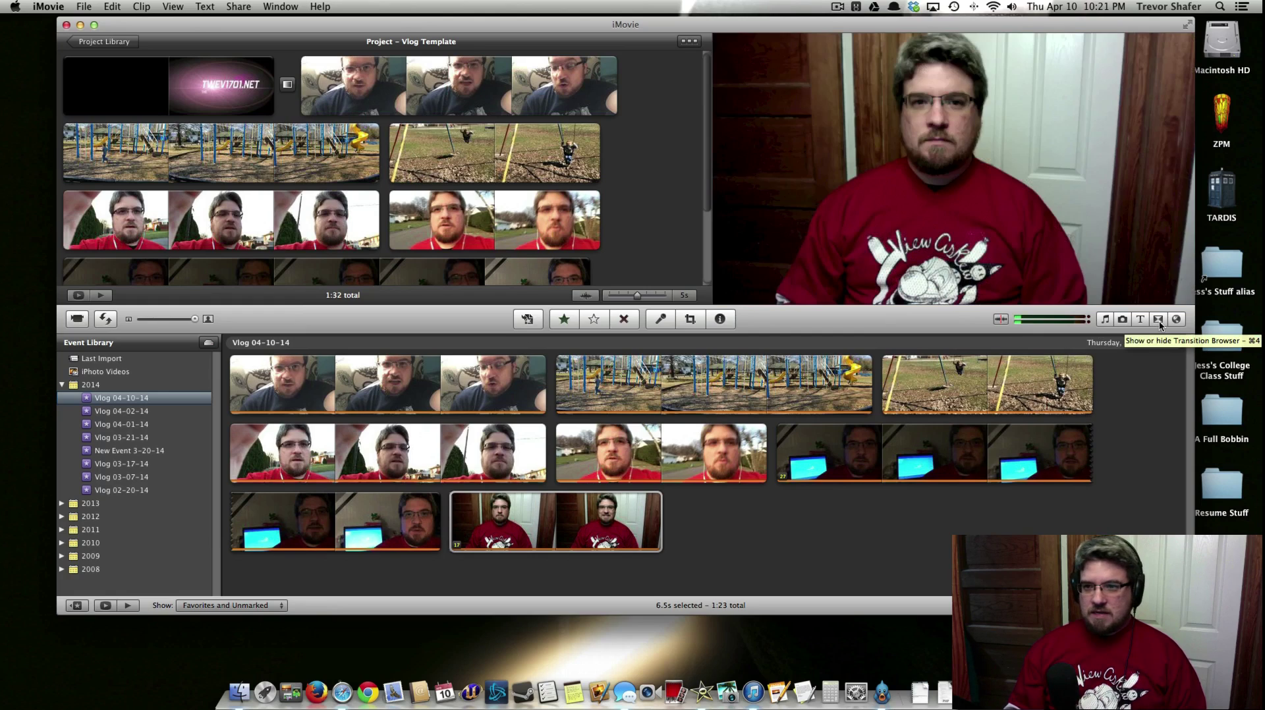
Place Fade to Black transitions on both sides of the playground clip in the project.
left_click(1157, 319)
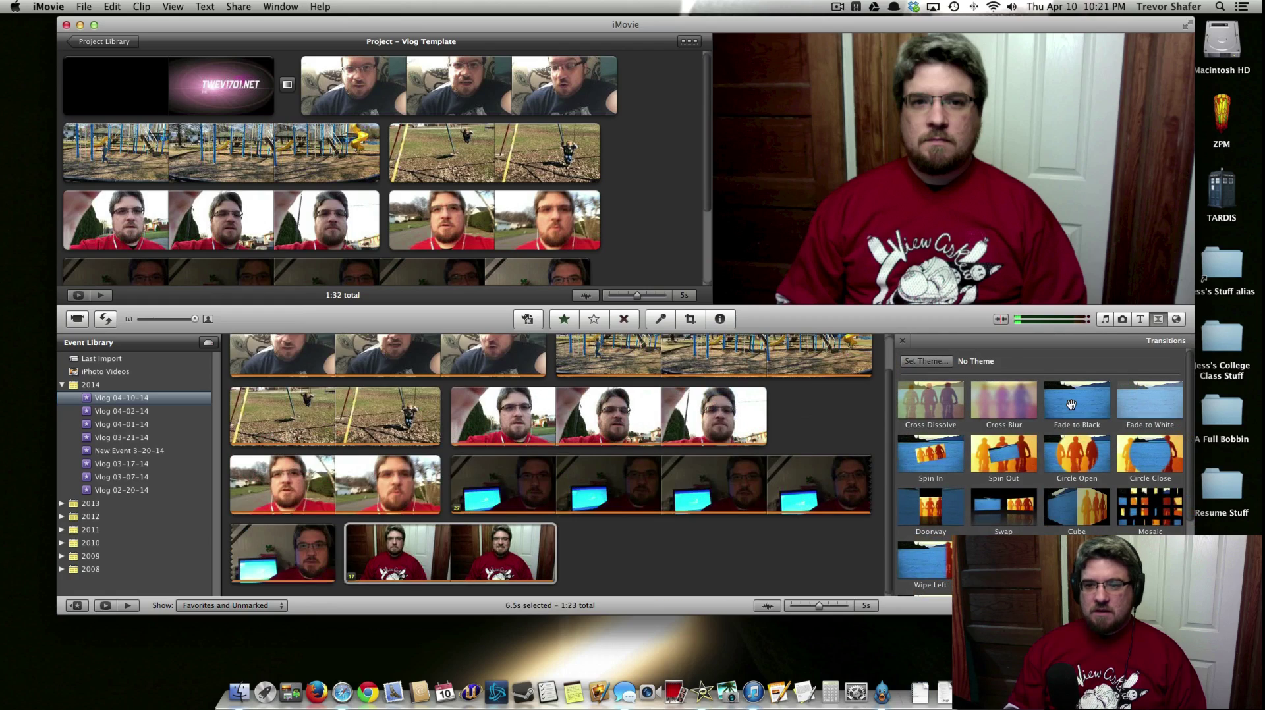
left_click_drag(784, 220, 634, 196)
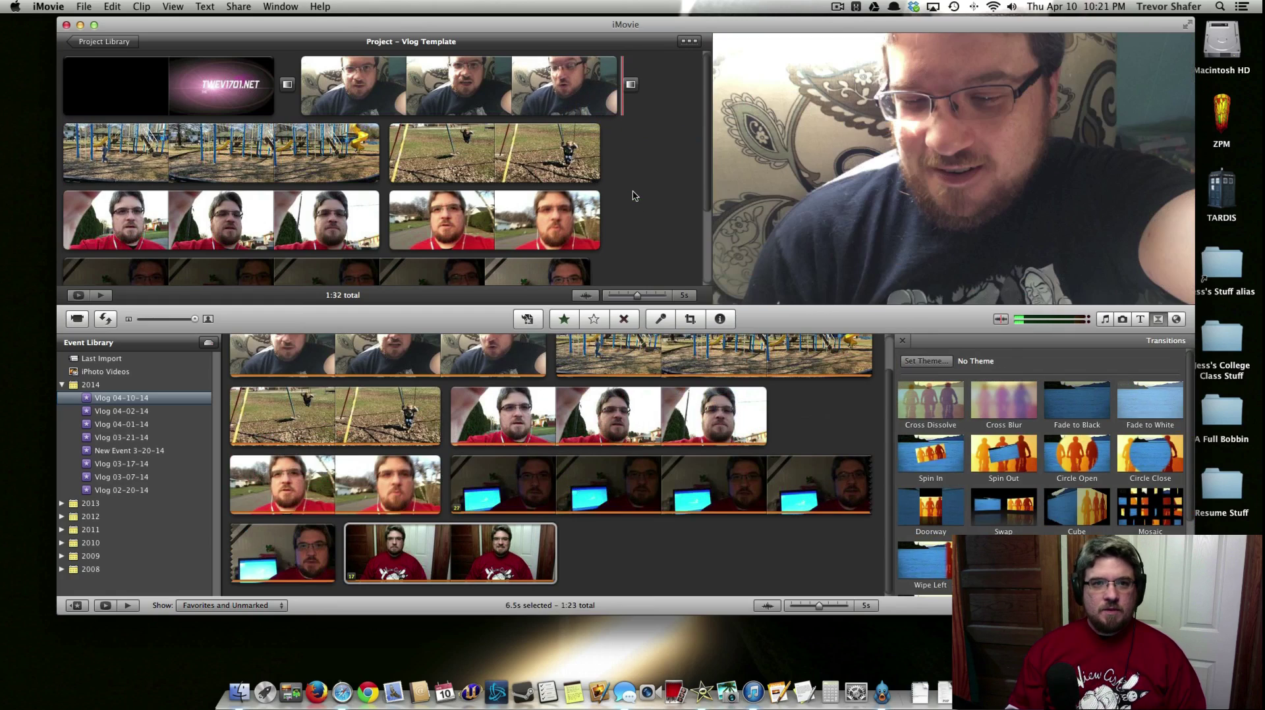
mouse_move(637, 92)
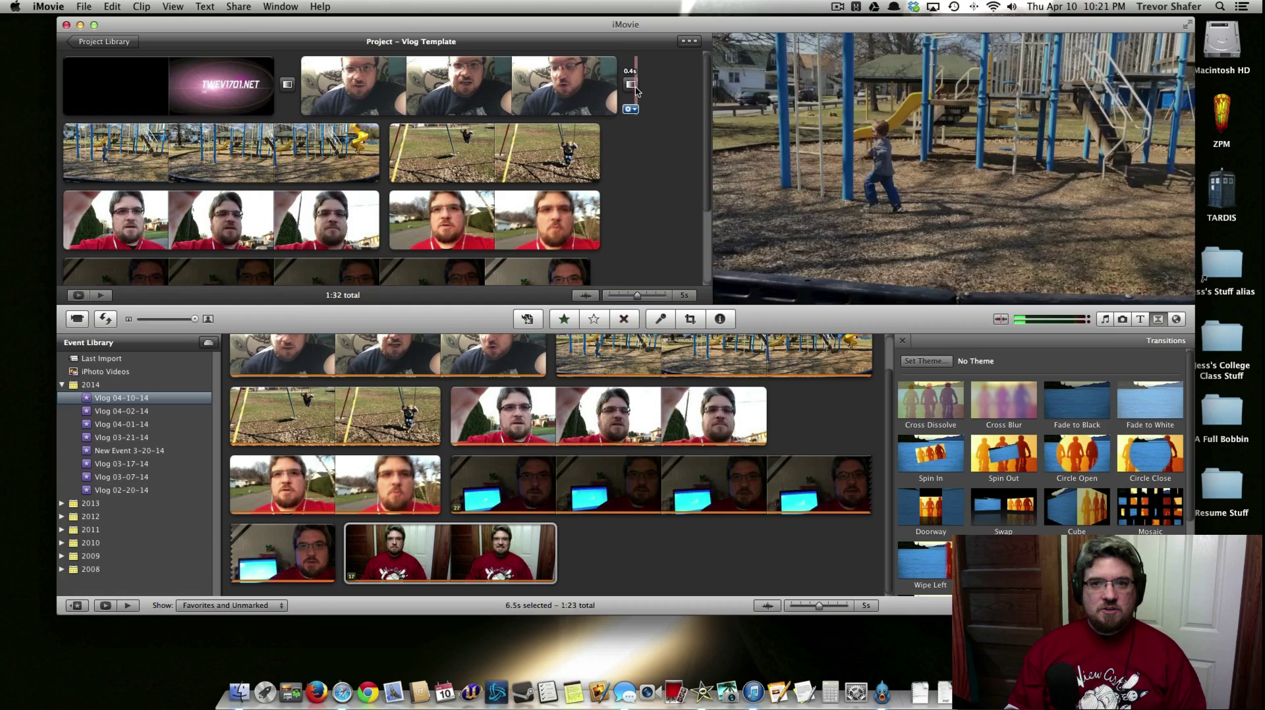
left_click_drag(1081, 413, 393, 151)
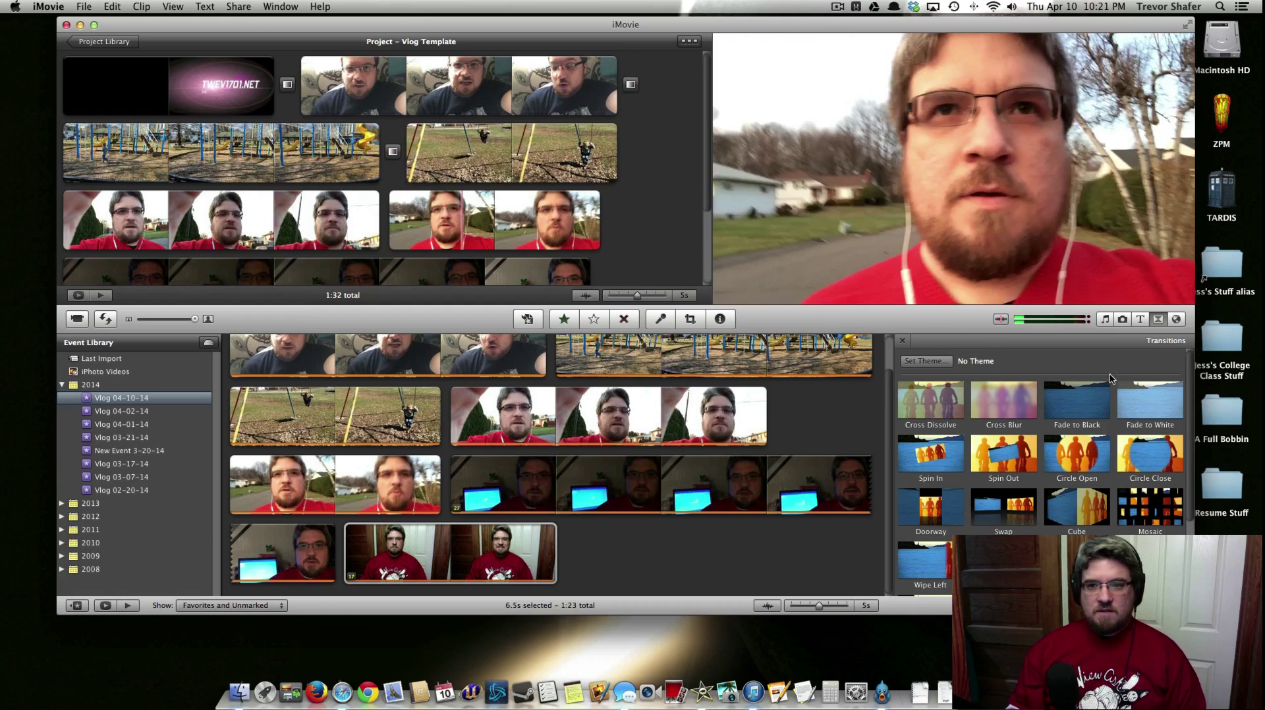
Add Fade to Black transitions between the two outdoor selfie clips and between the second one and the dark computer-screen clip.
left_click_drag(1033, 394, 423, 238)
scroll(421, 198, "down", 3)
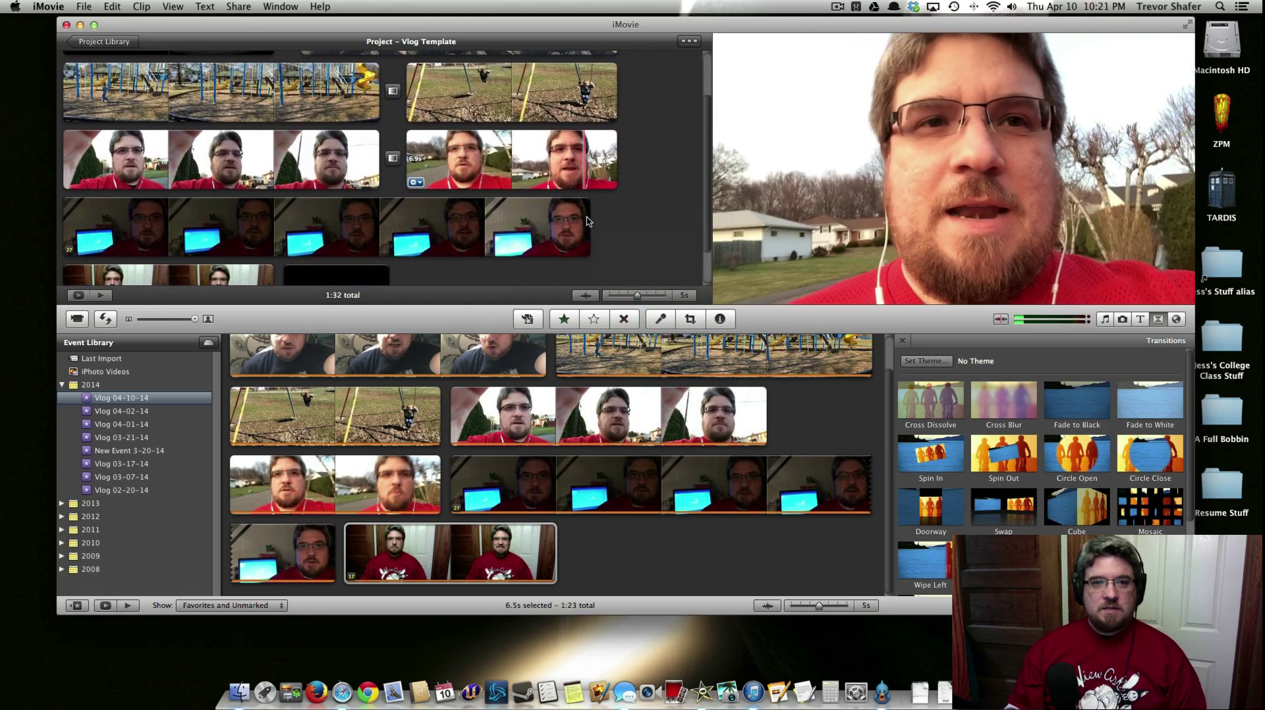
left_click_drag(1077, 403, 673, 208)
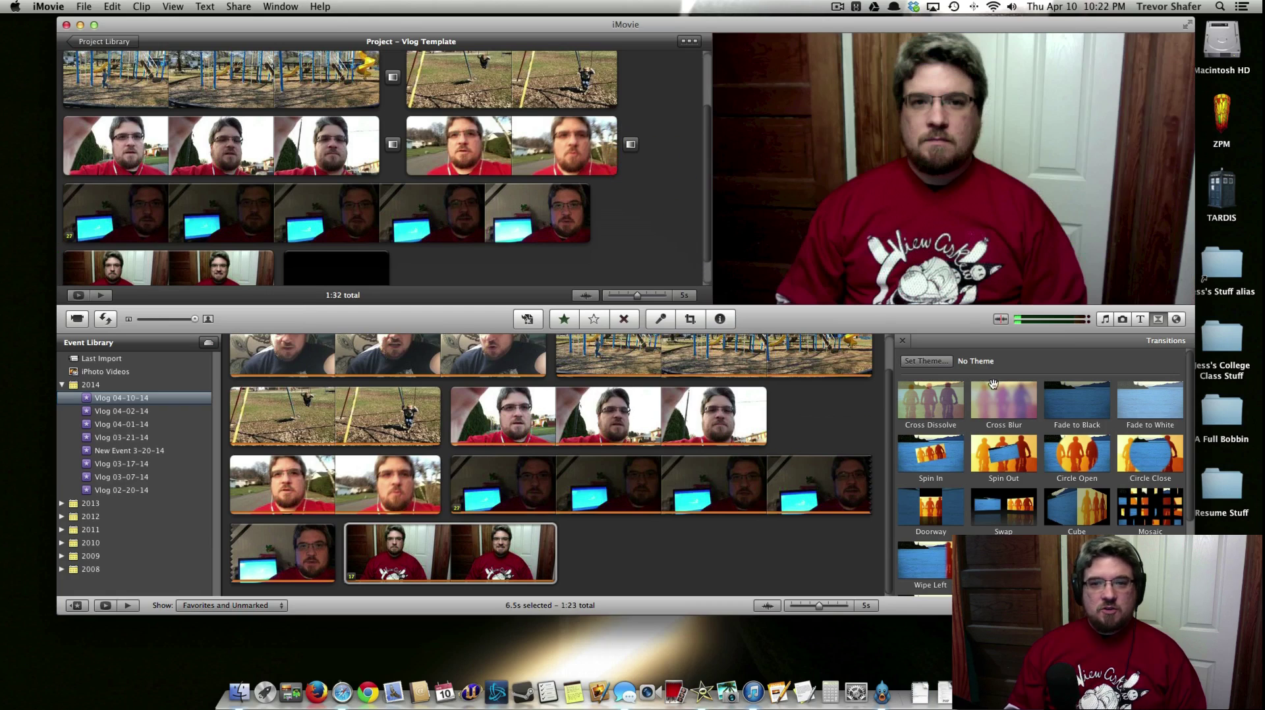
Add Fade to Black transitions before and after the red T-shirt clip that precedes the closing title.
scroll(644, 248, "down", 2)
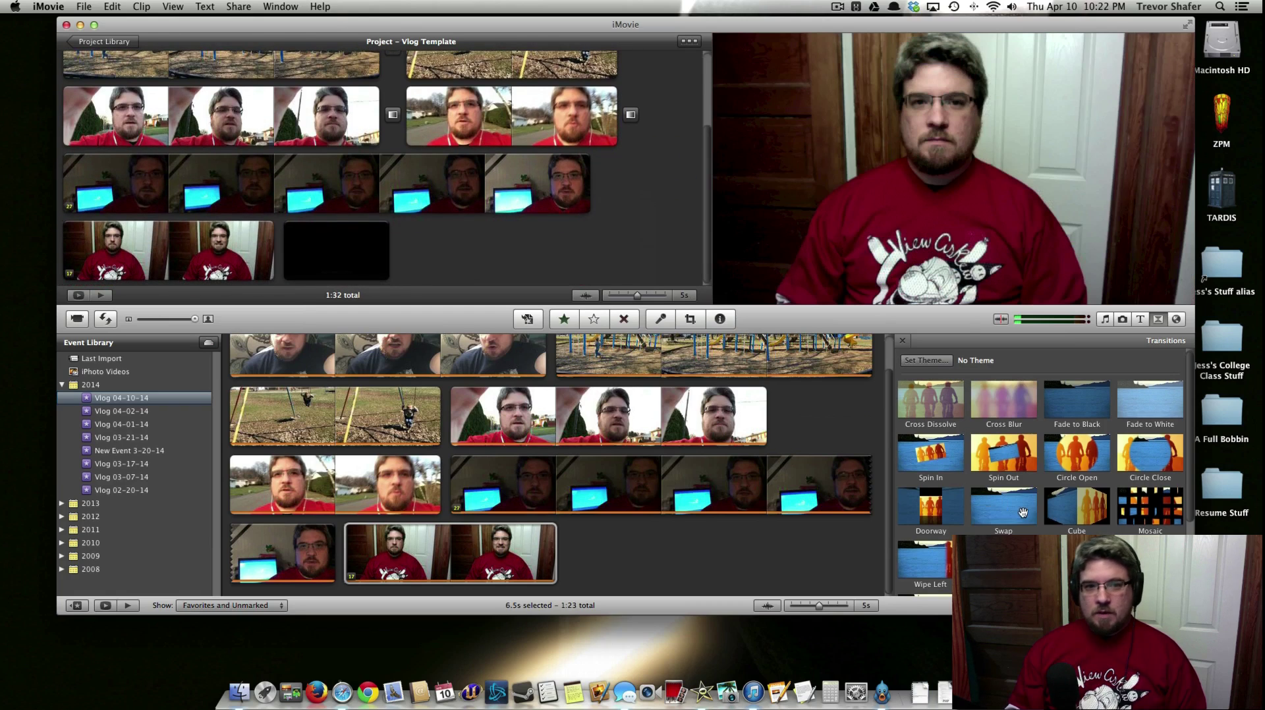
left_click_drag(766, 288, 636, 231)
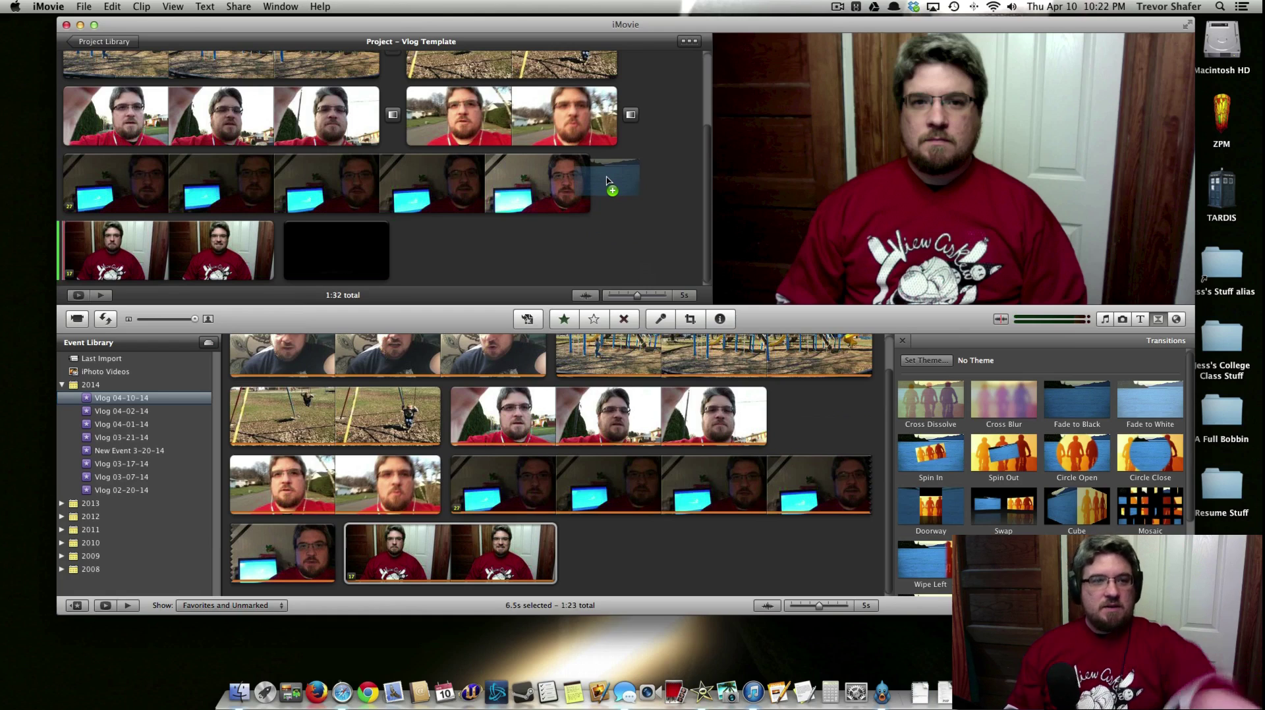
left_click_drag(607, 181, 91, 263)
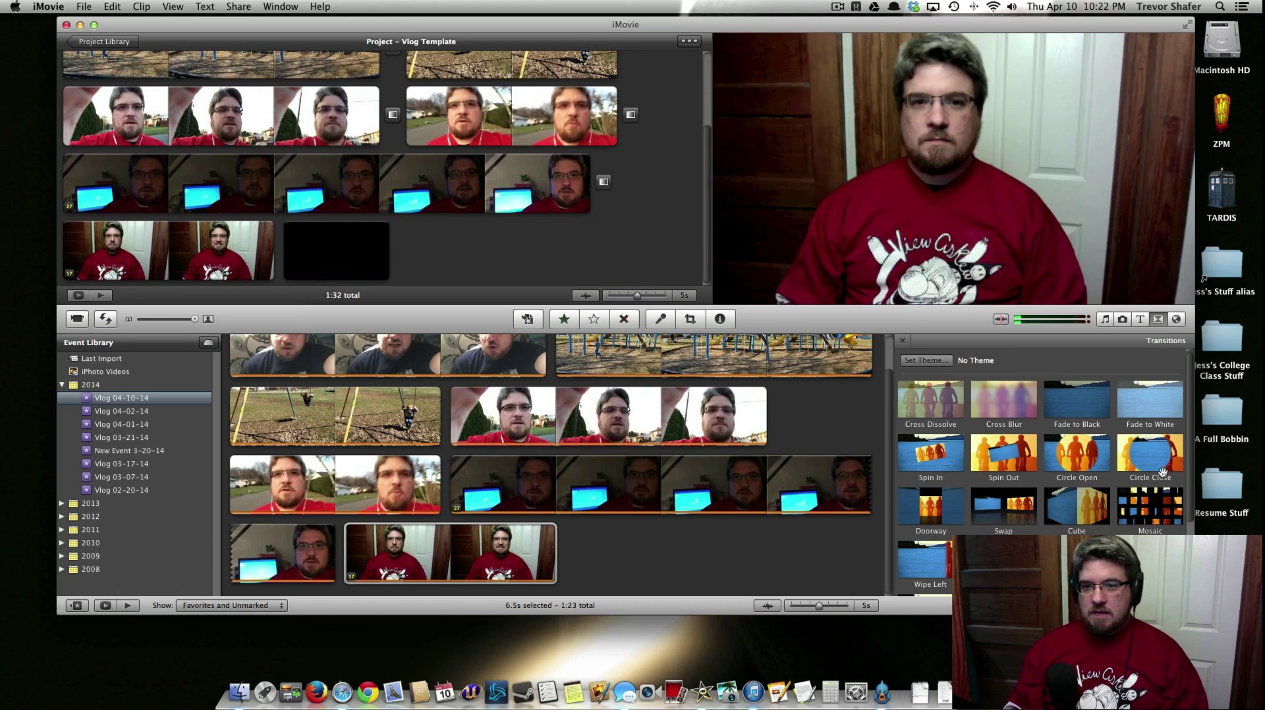
left_click_drag(361, 259, 278, 239)
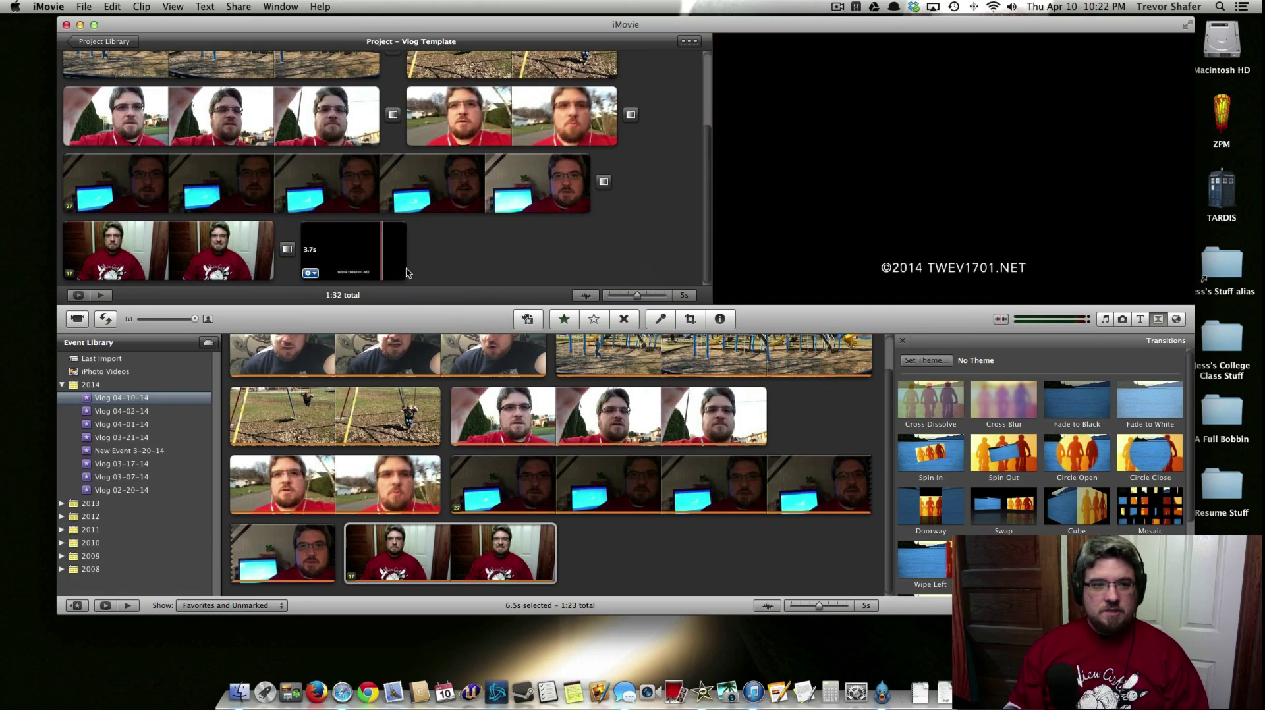
Play the project from the start of the opening TWEV1701.NET clip.
scroll(668, 241, "up", 3)
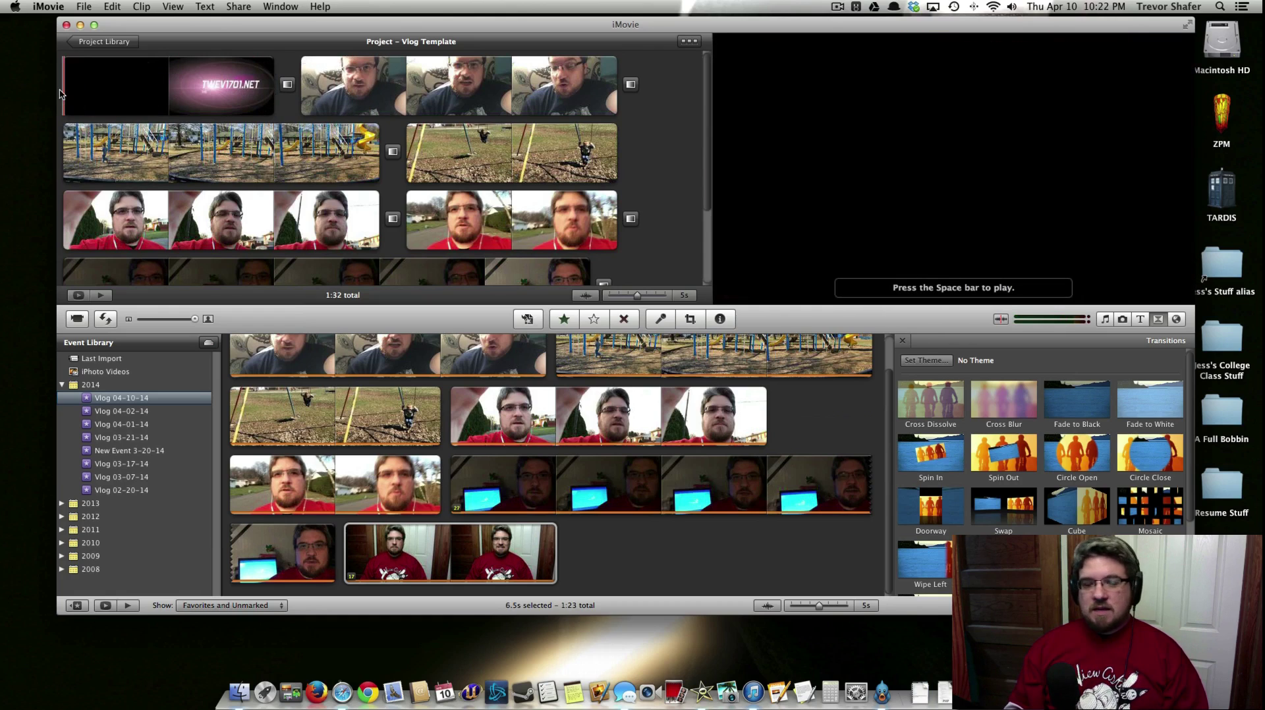
key("space")
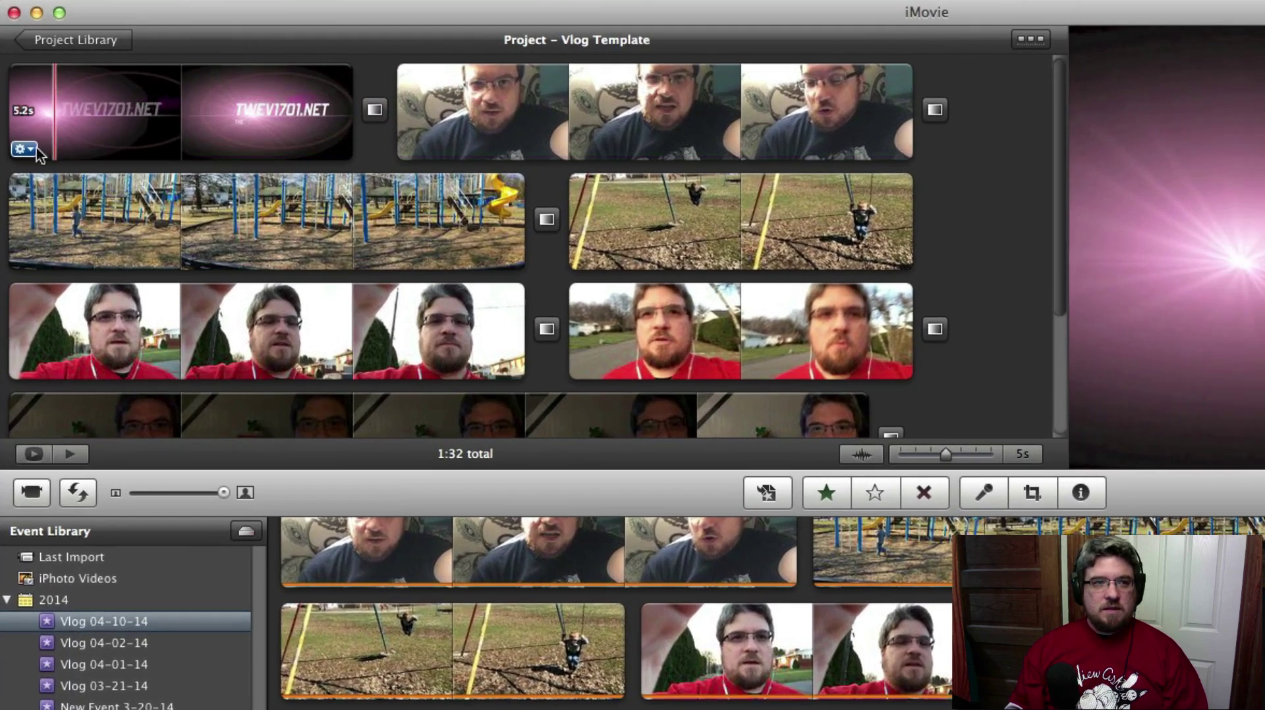
Set the volume of the opening TWEV1701.NET clip to 75% in its audio adjustments and close the Inspector.
left_click(27, 145)
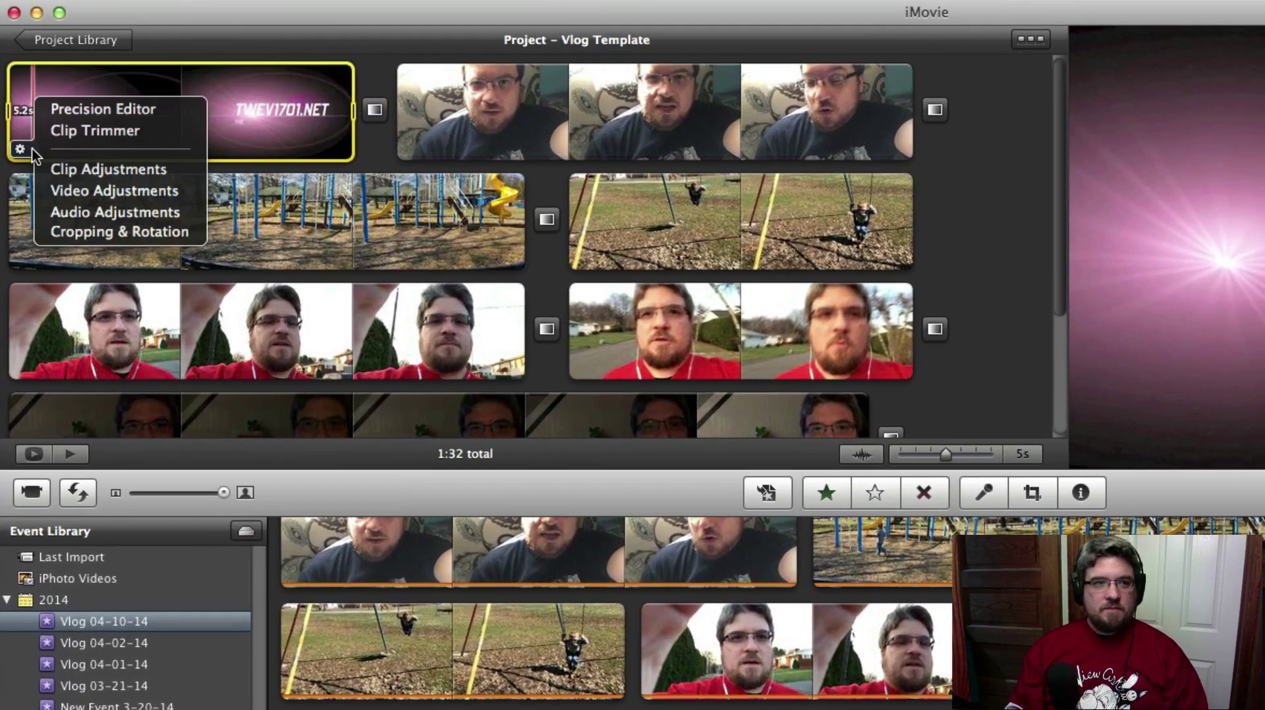
left_click(69, 212)
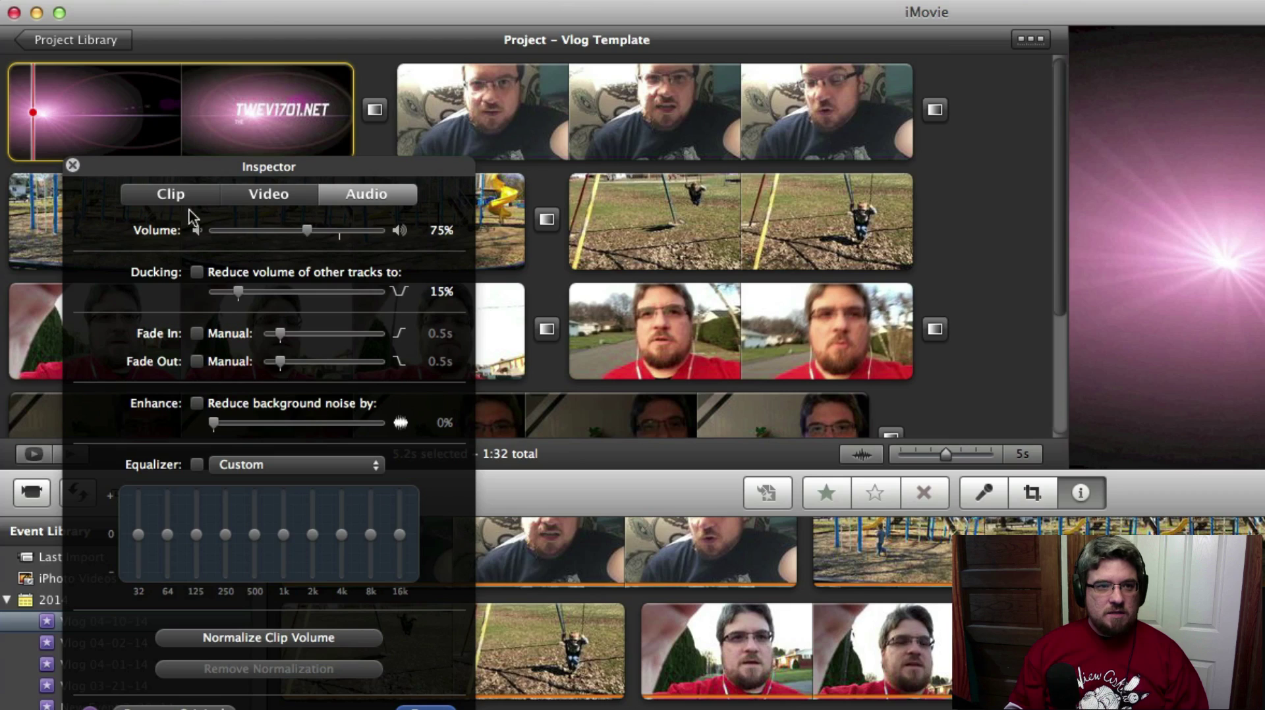
left_click(71, 166)
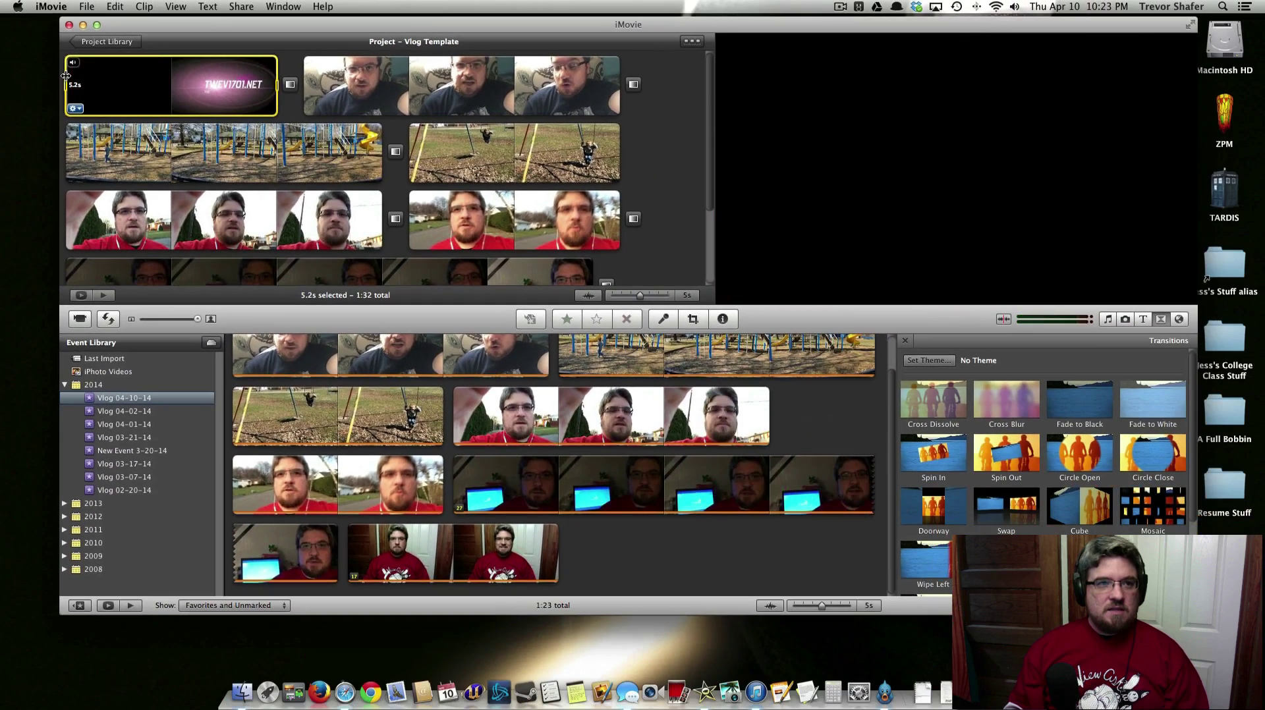
Play the opening clip into the first selfie clip, and preview the transitions after the playground clip and the first outdoor selfie clip.
key("space")
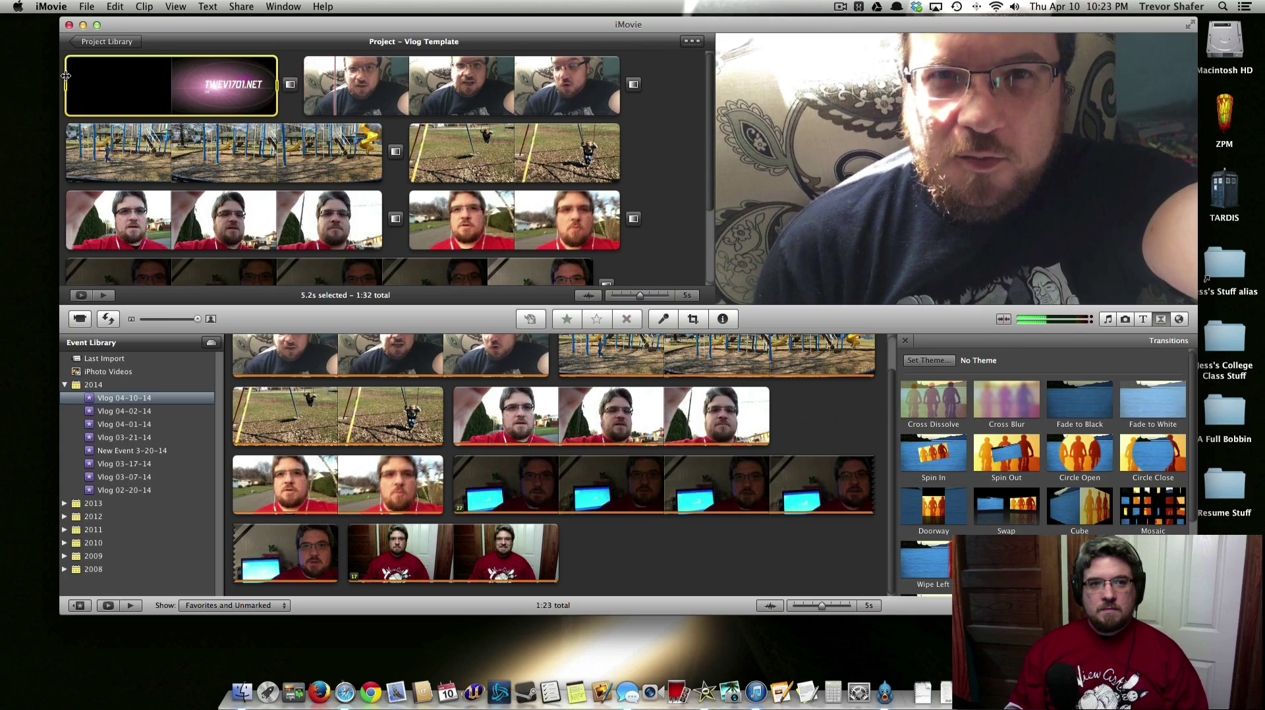
left_click(204, 99)
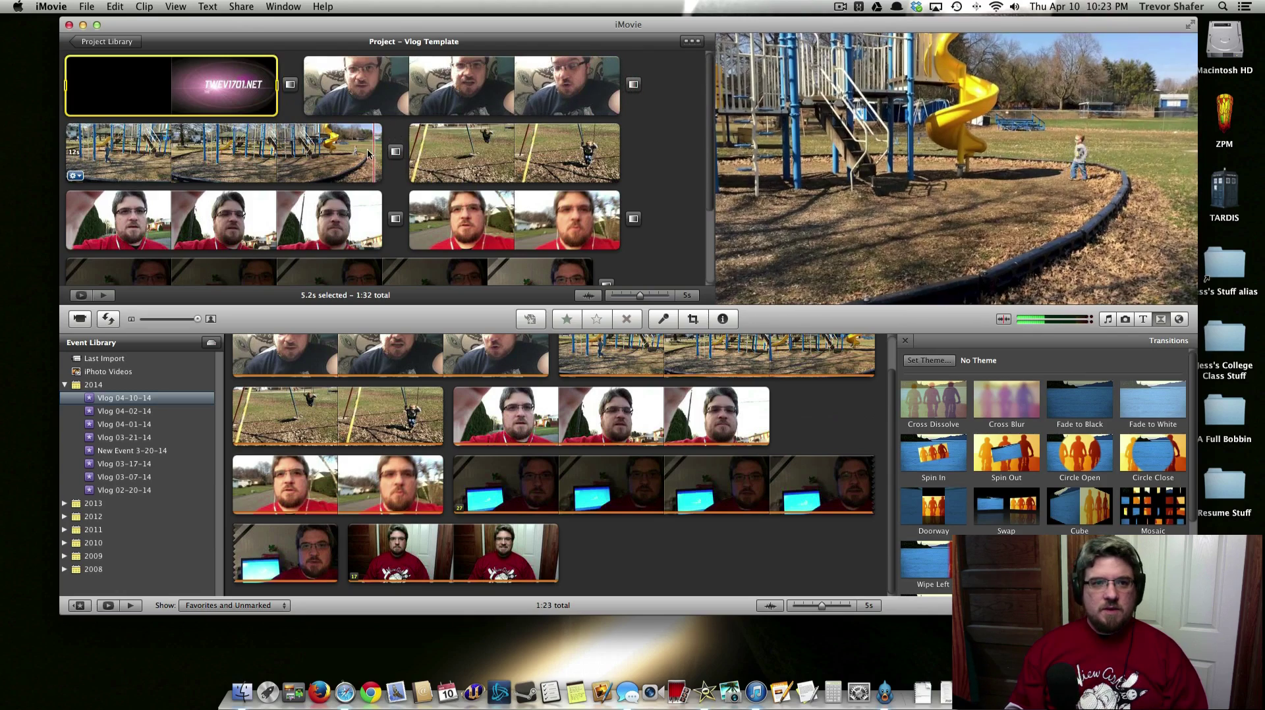
key("space")
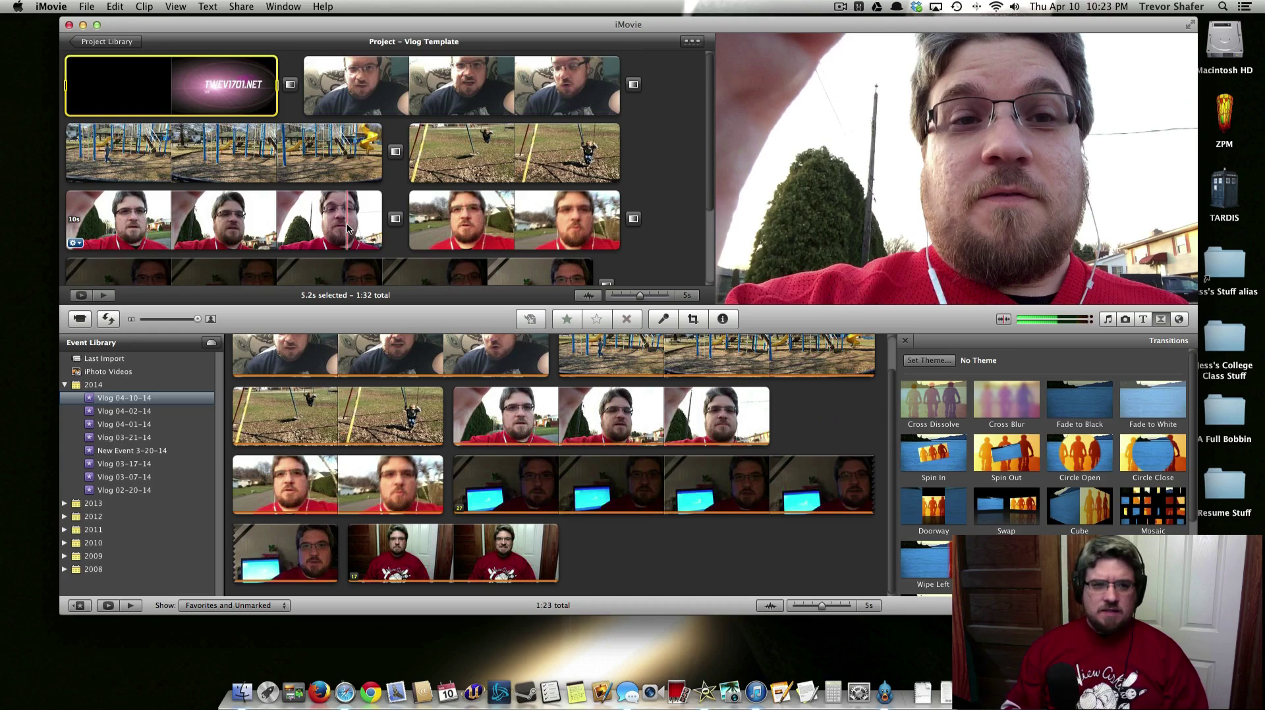
key("space")
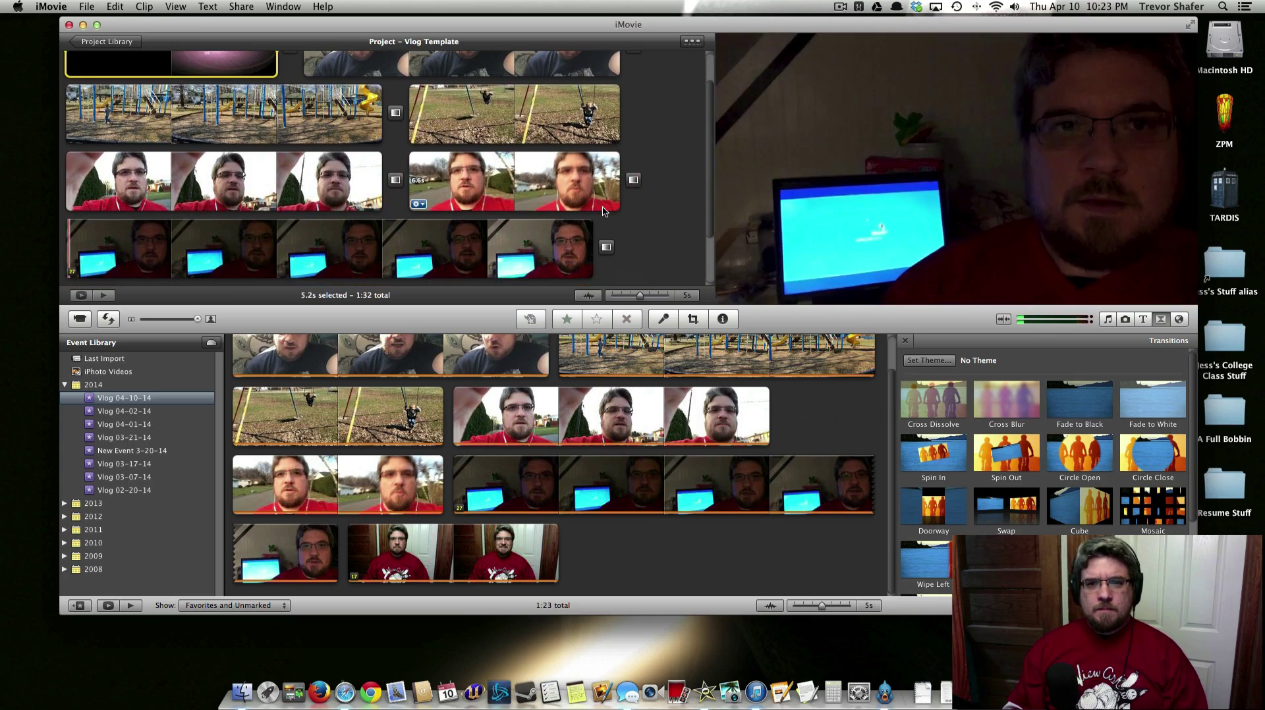
Preview the transitions around the dark computer-screen clip, the red T-shirt clip and the closing copyright title.
key("space")
scroll(622, 213, "down", 3)
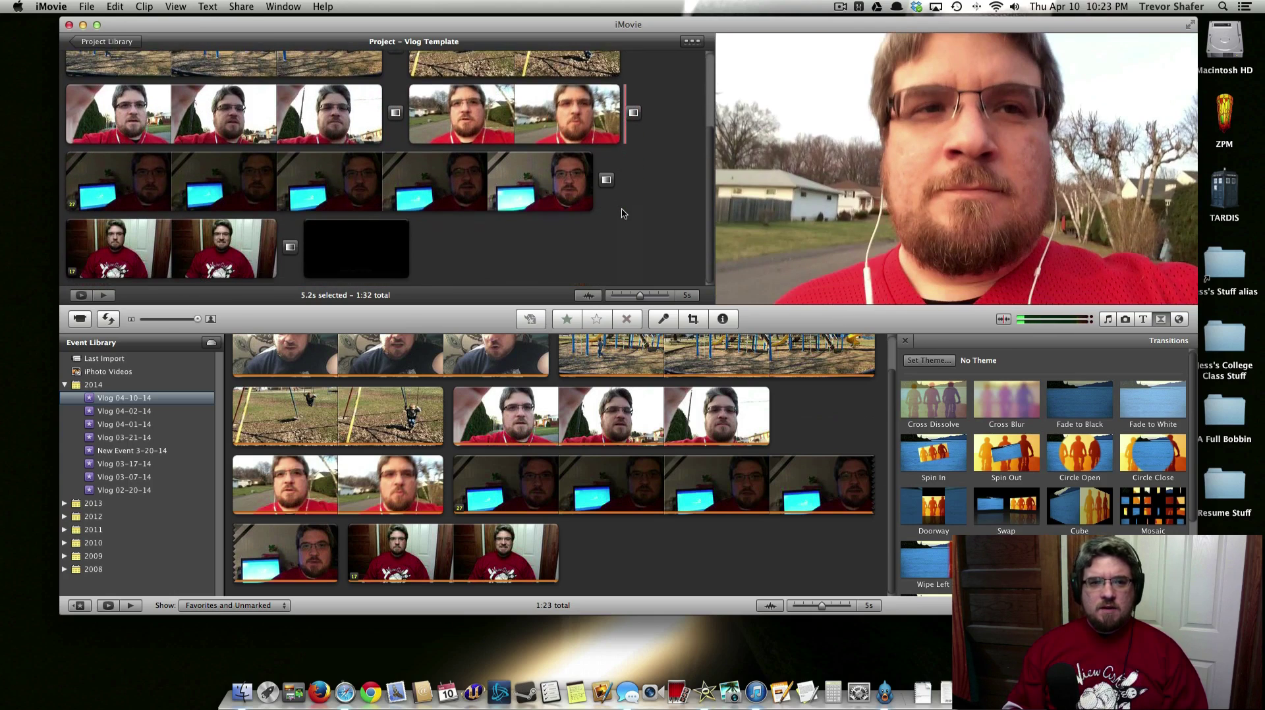
key("space")
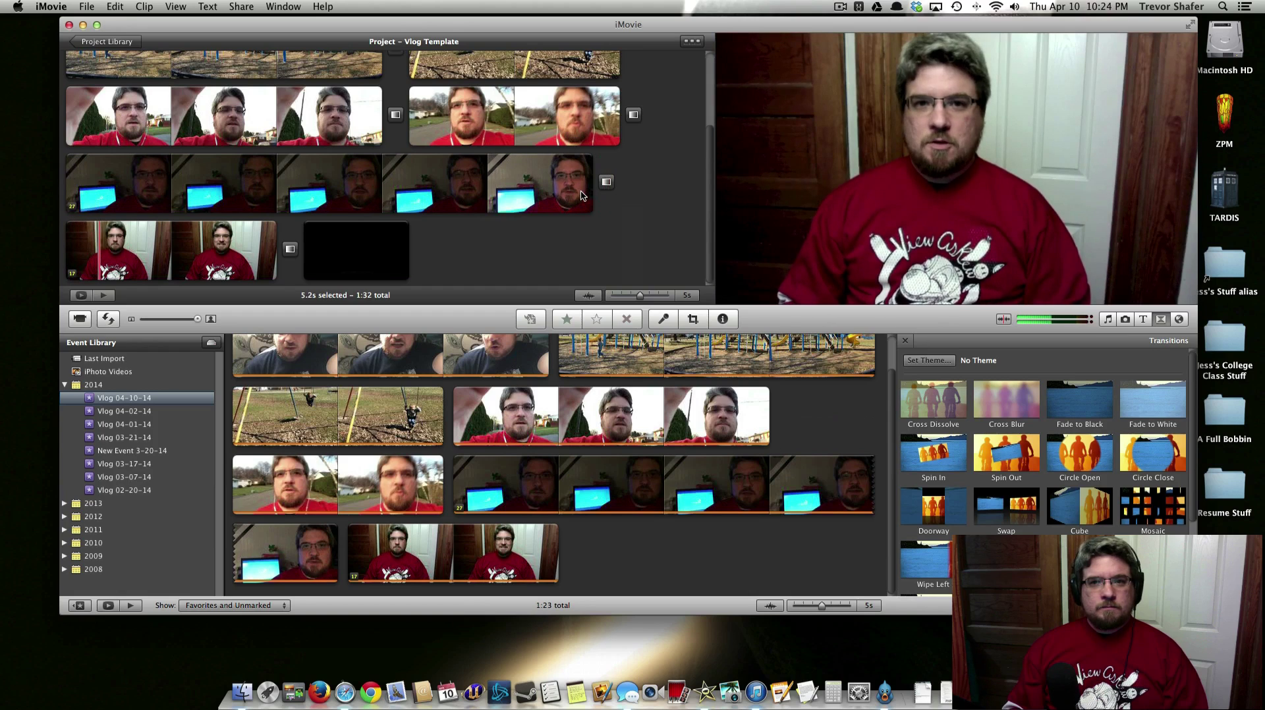
key("space")
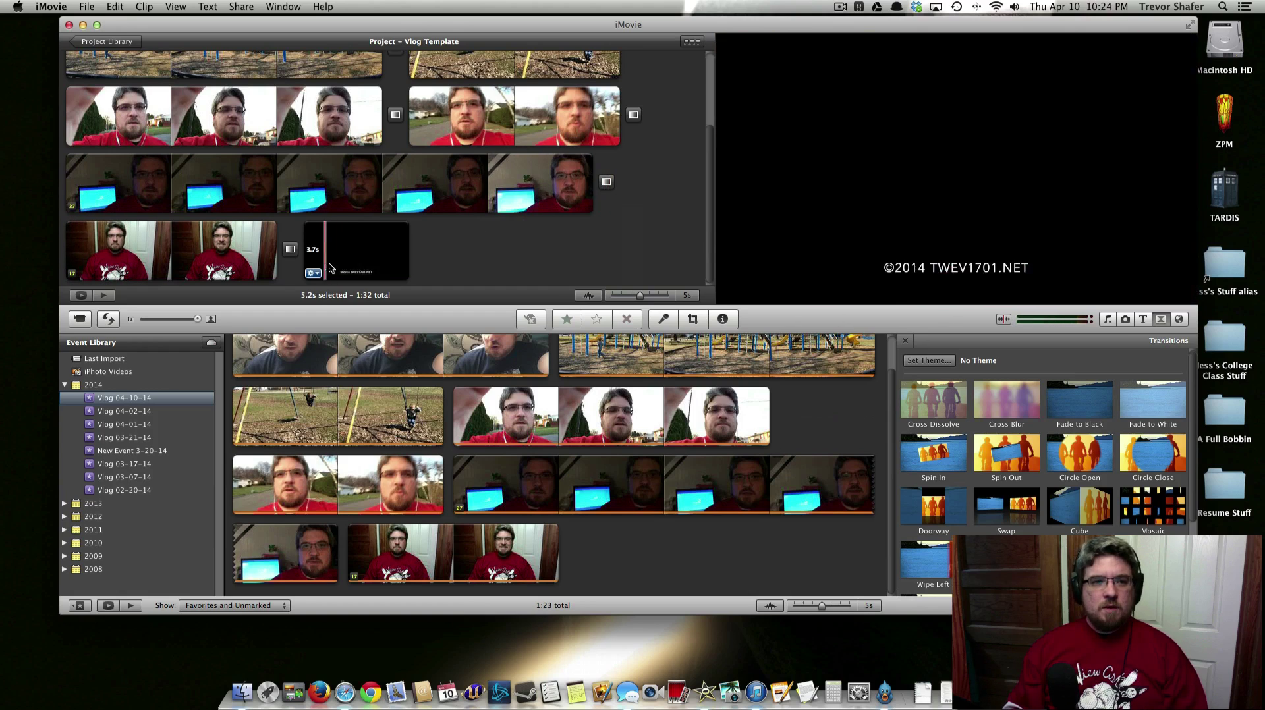
key("space")
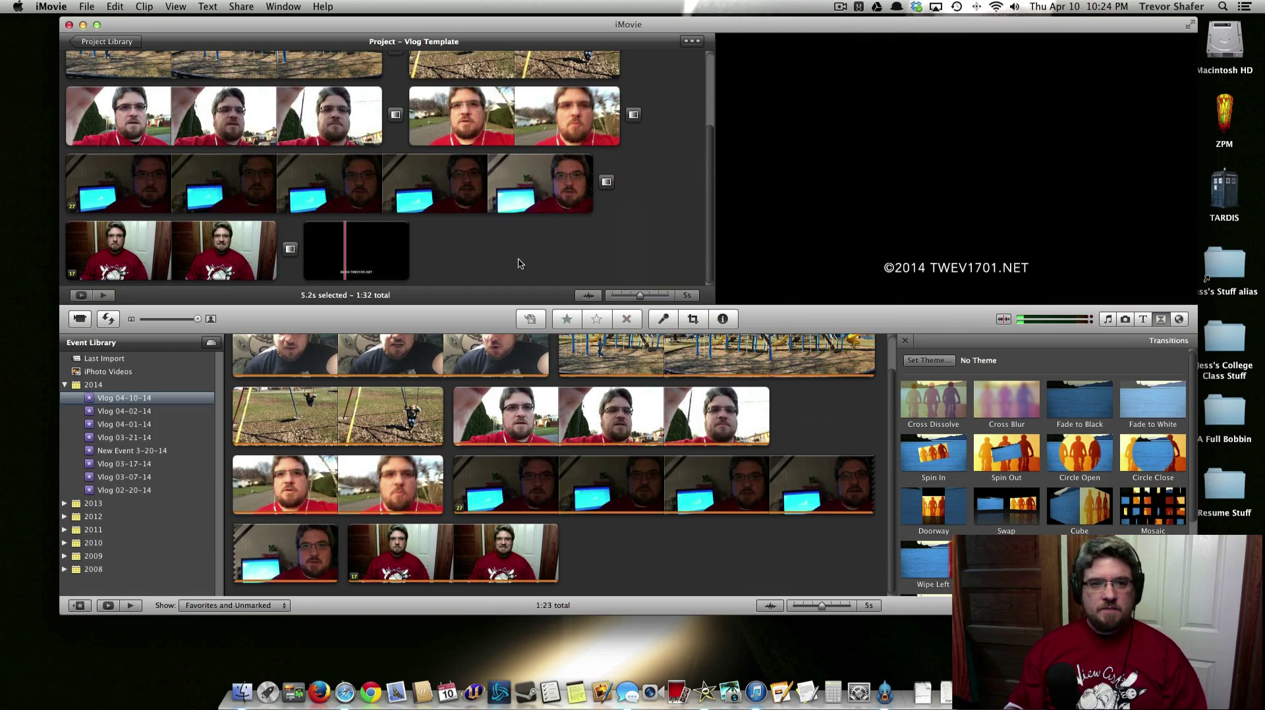
scroll(632, 254, "up", 5)
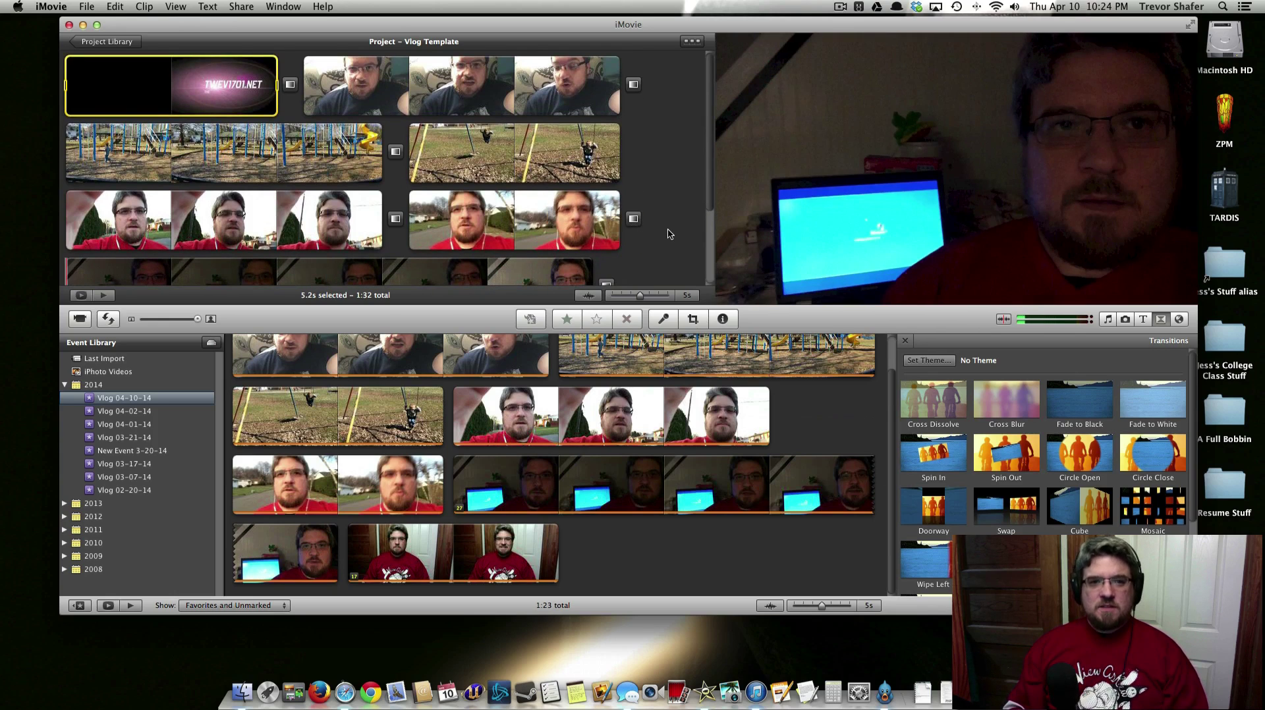
scroll(651, 238, "down", 5)
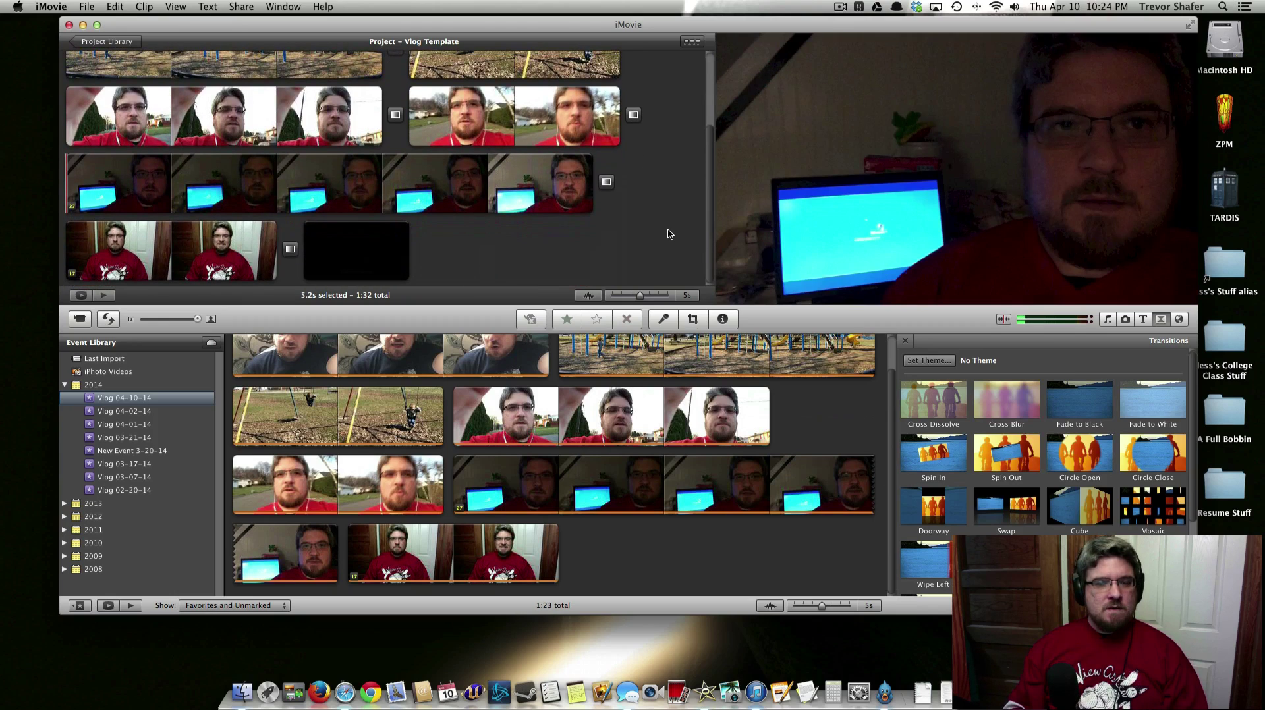
key("space")
Export the movie to the Desktop as Vlog Template at HD 1080p.
left_click_drag(696, 25, 667, 16)
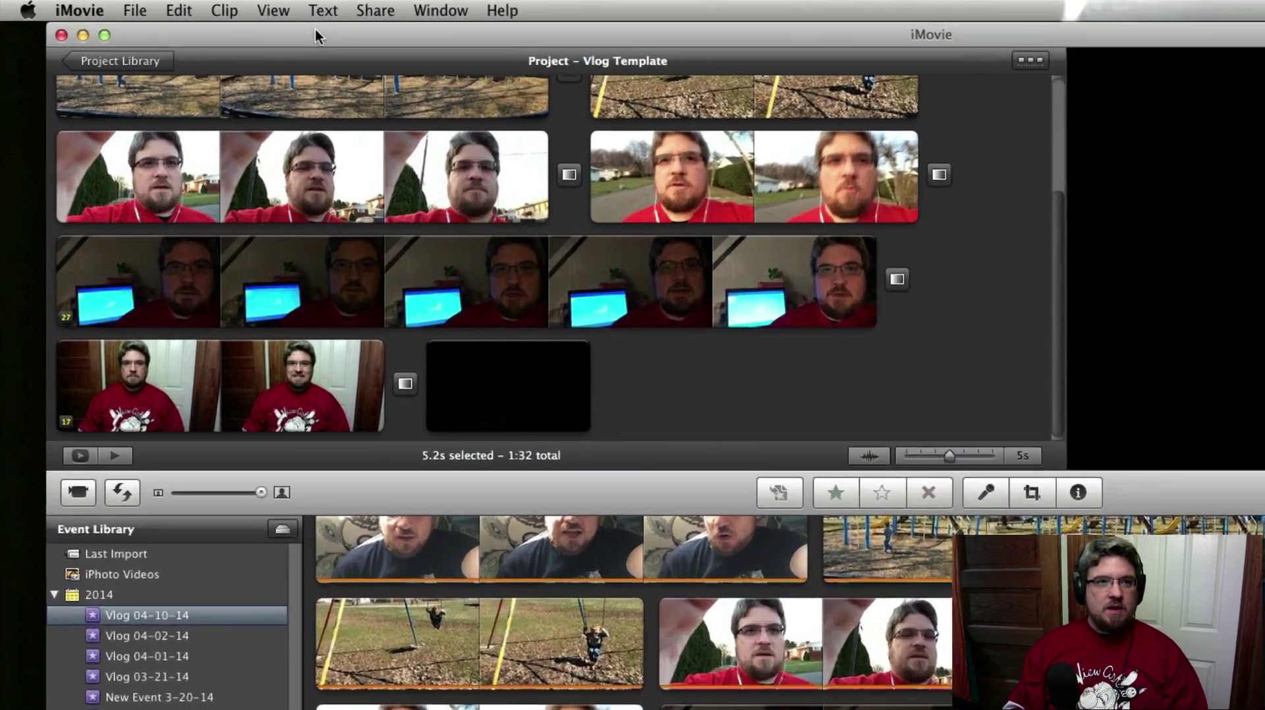
left_click(242, 6)
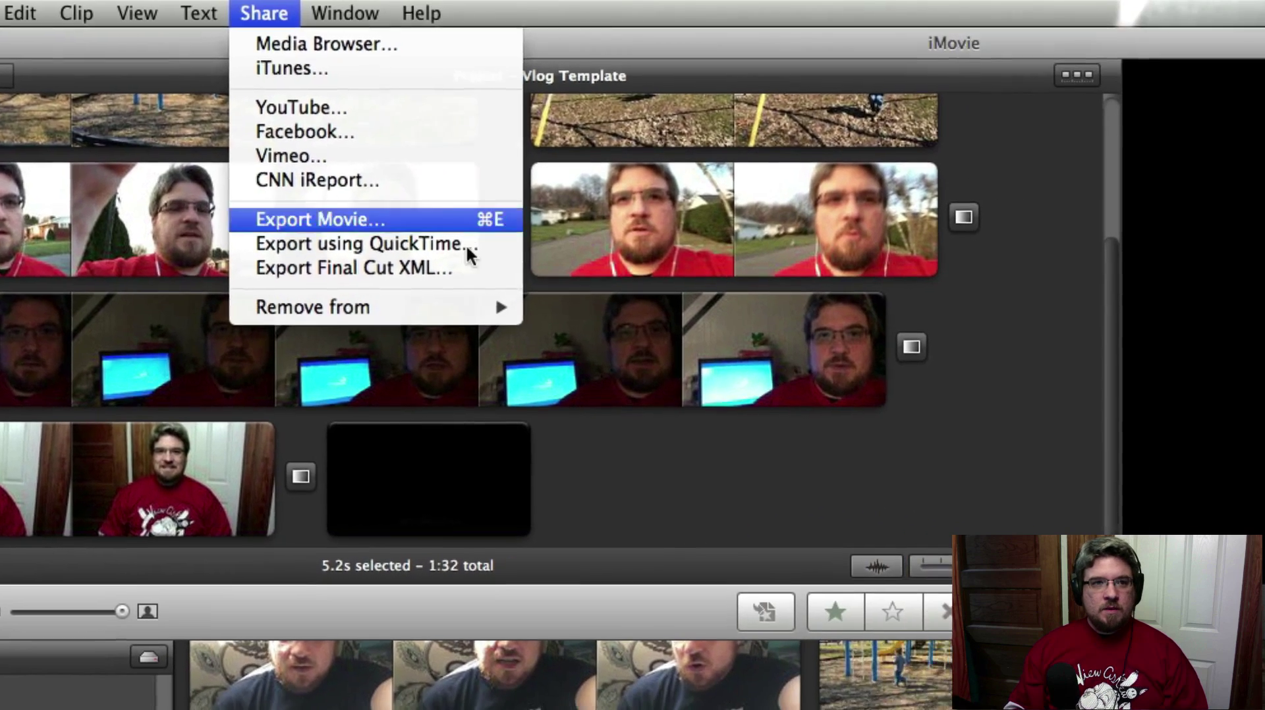
left_click(701, 231)
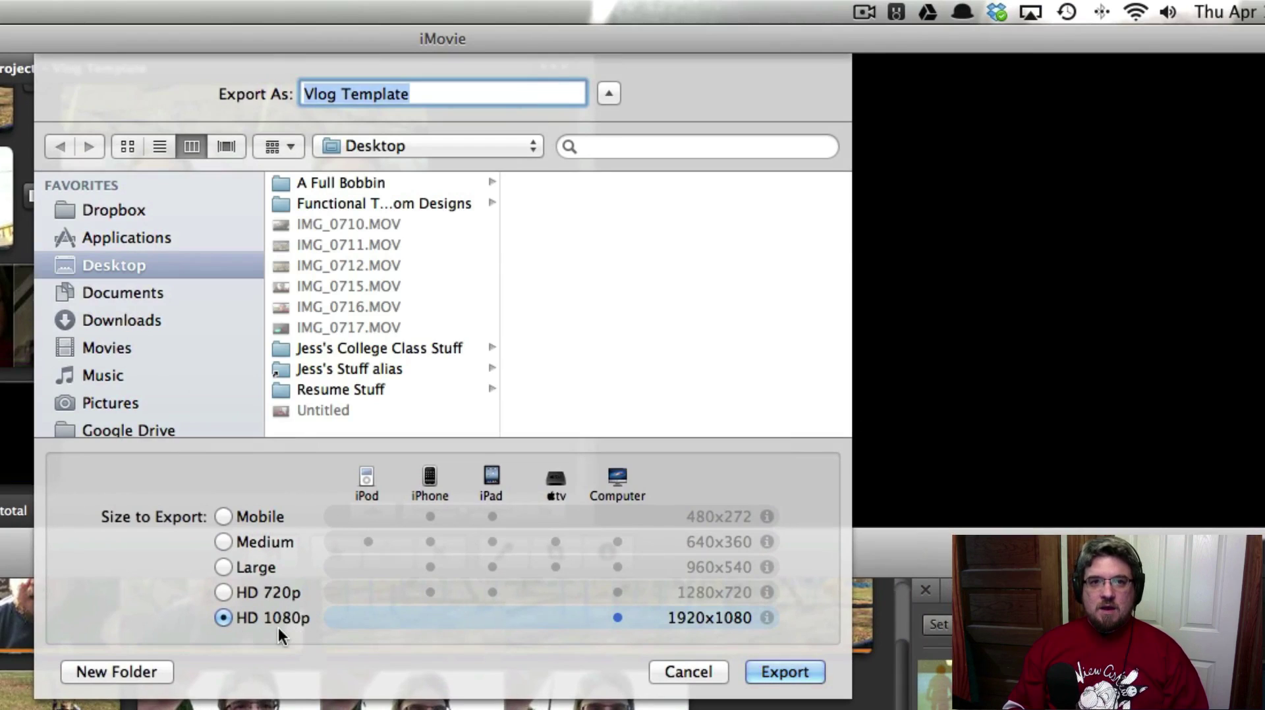
left_click(764, 674)
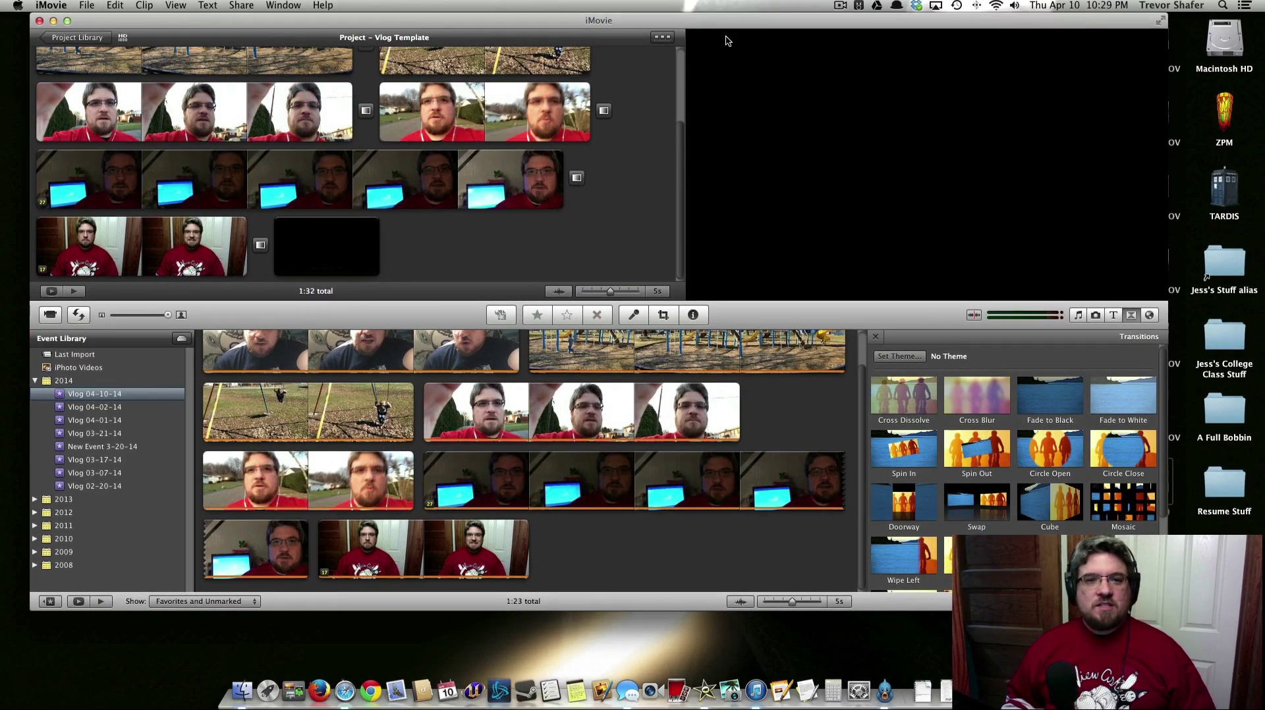
Minimize iMovie, place the exported Vlog Template.mov beside IMG_0710.MOV on the desktop and view its file information.
left_click(53, 21)
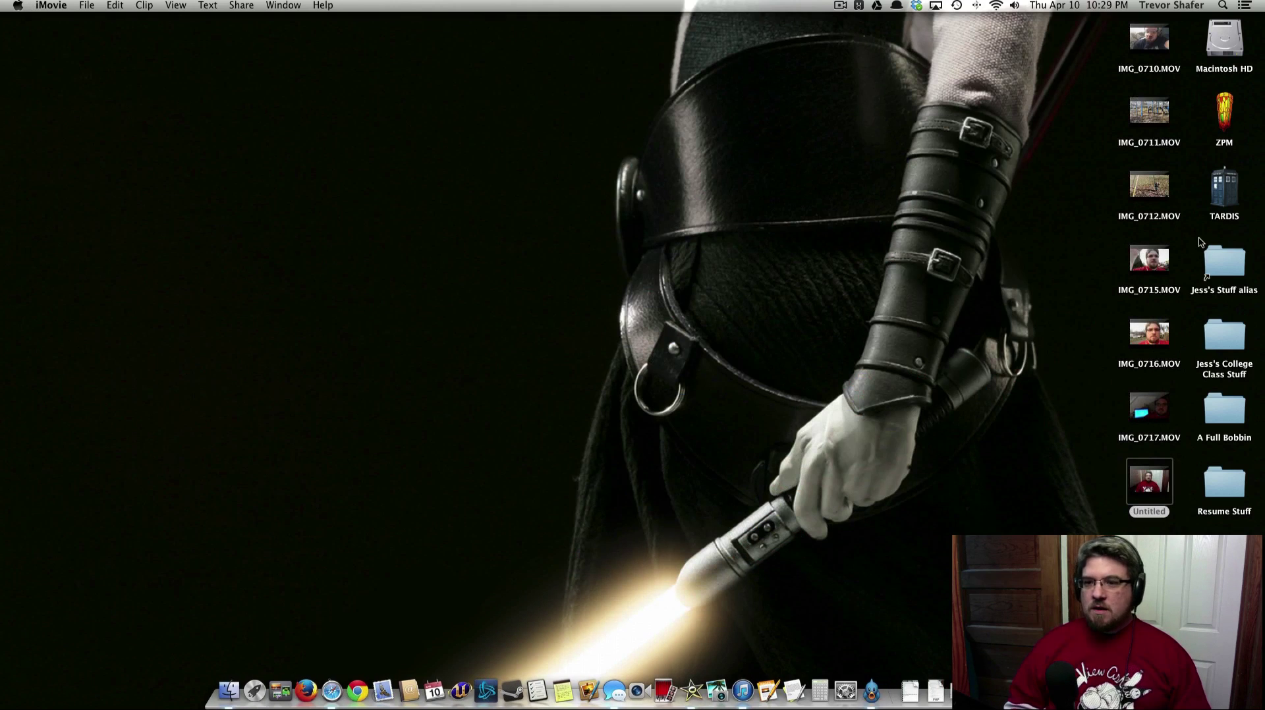
left_click_drag(1081, 560, 1082, 74)
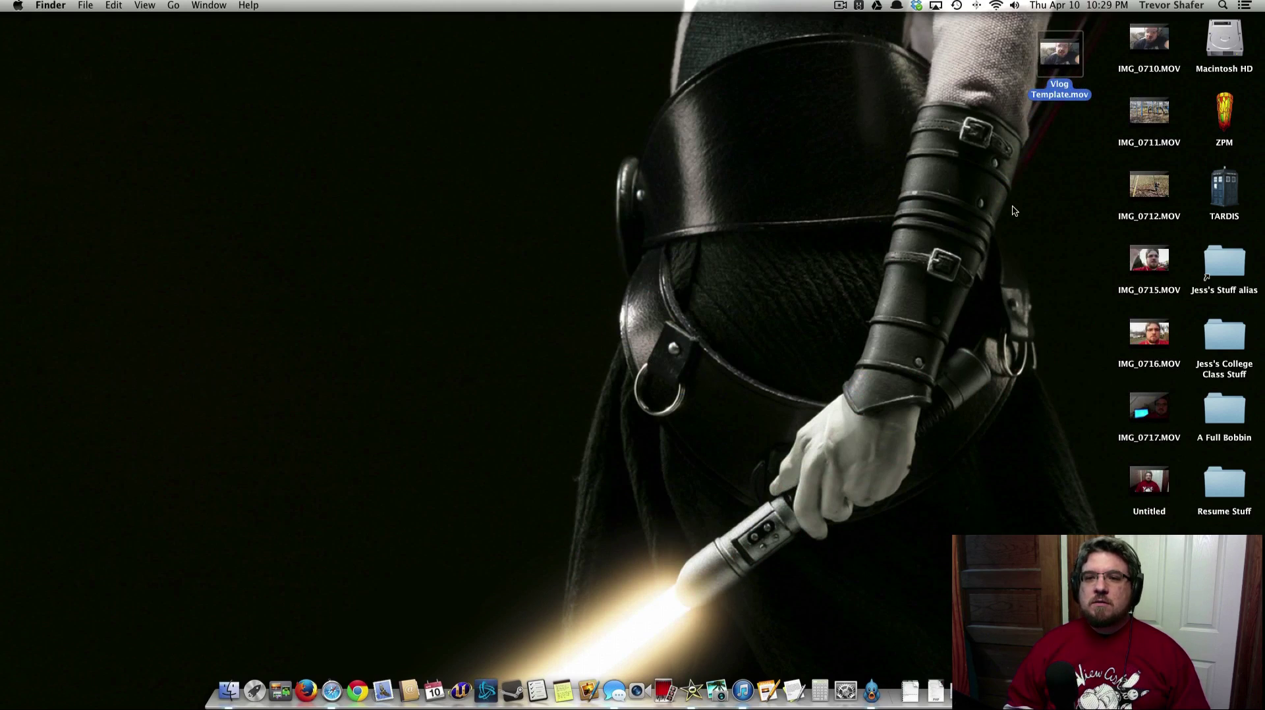
right_click(1075, 74)
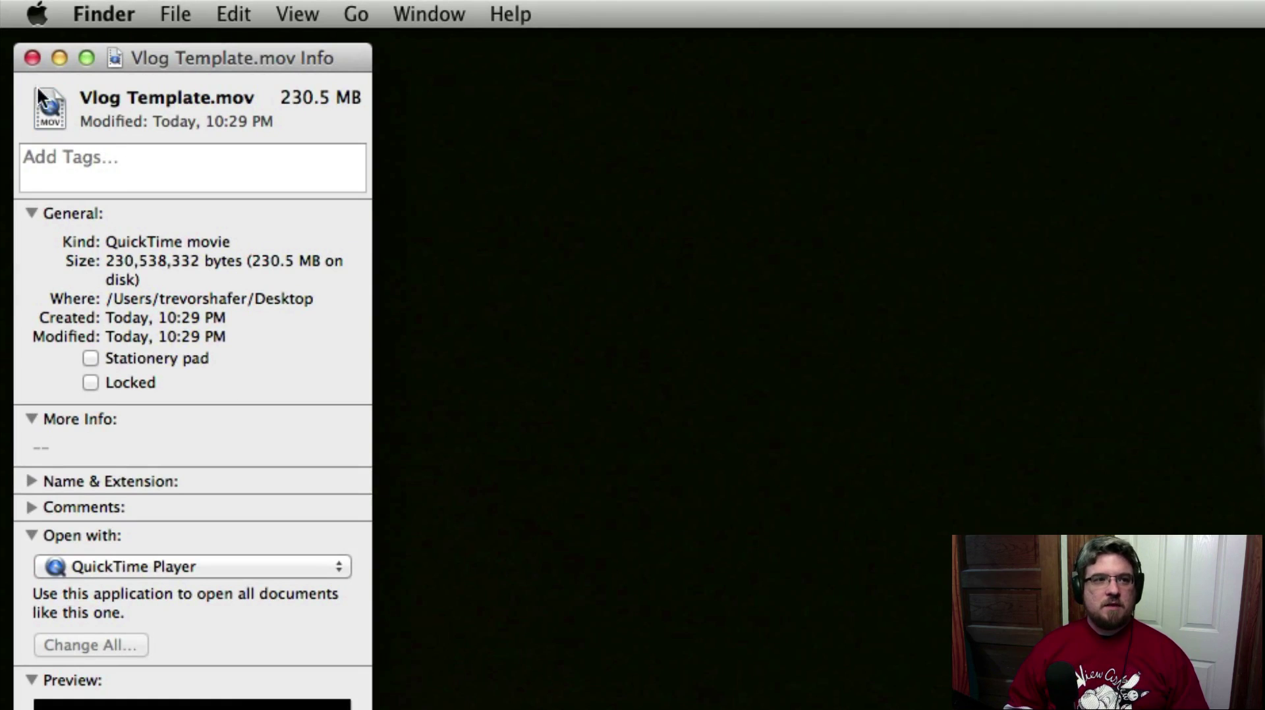
left_click(32, 58)
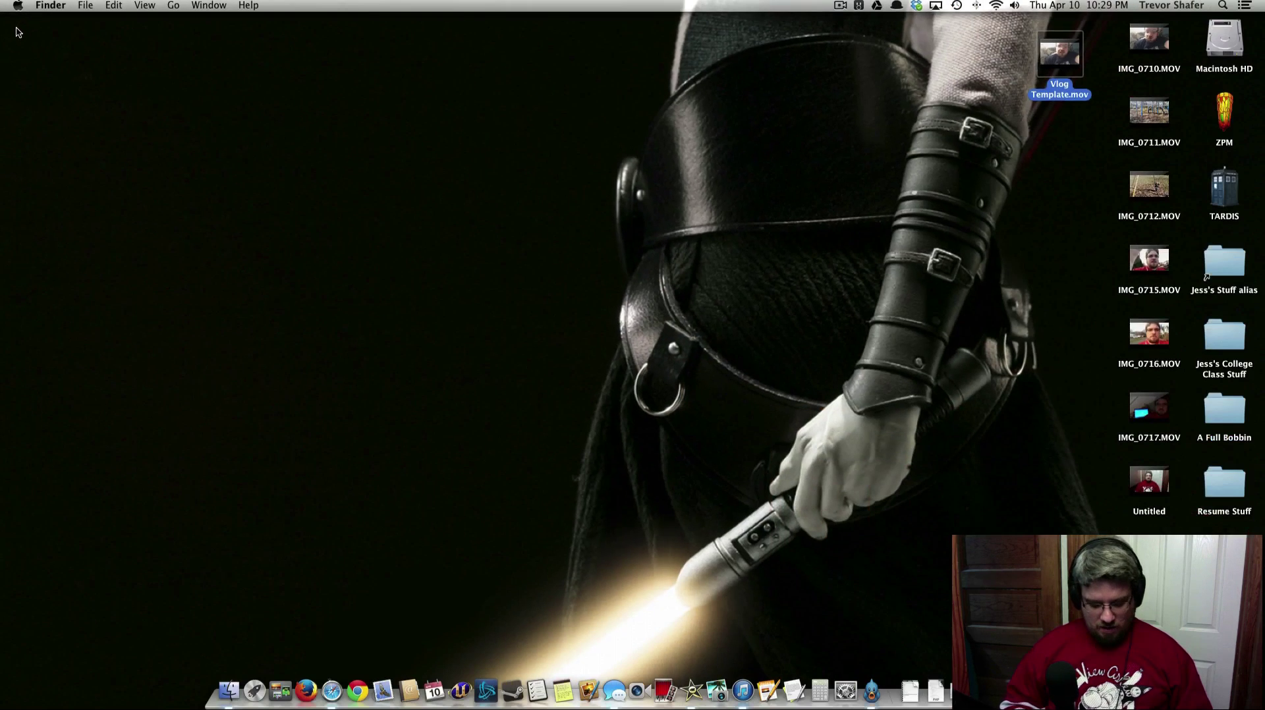
Launch HandBrake and load Vlog Template.mov from the Desktop as the source.
key("alt+space")
type("hand")
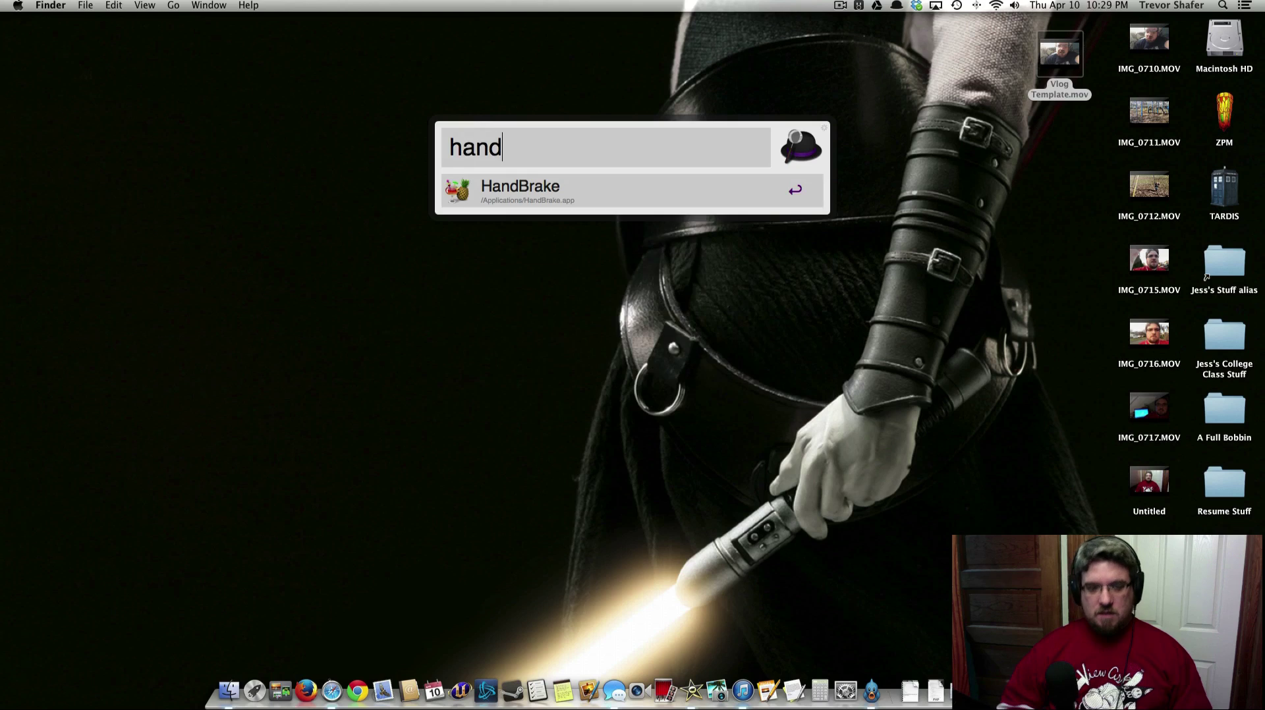
key("Return")
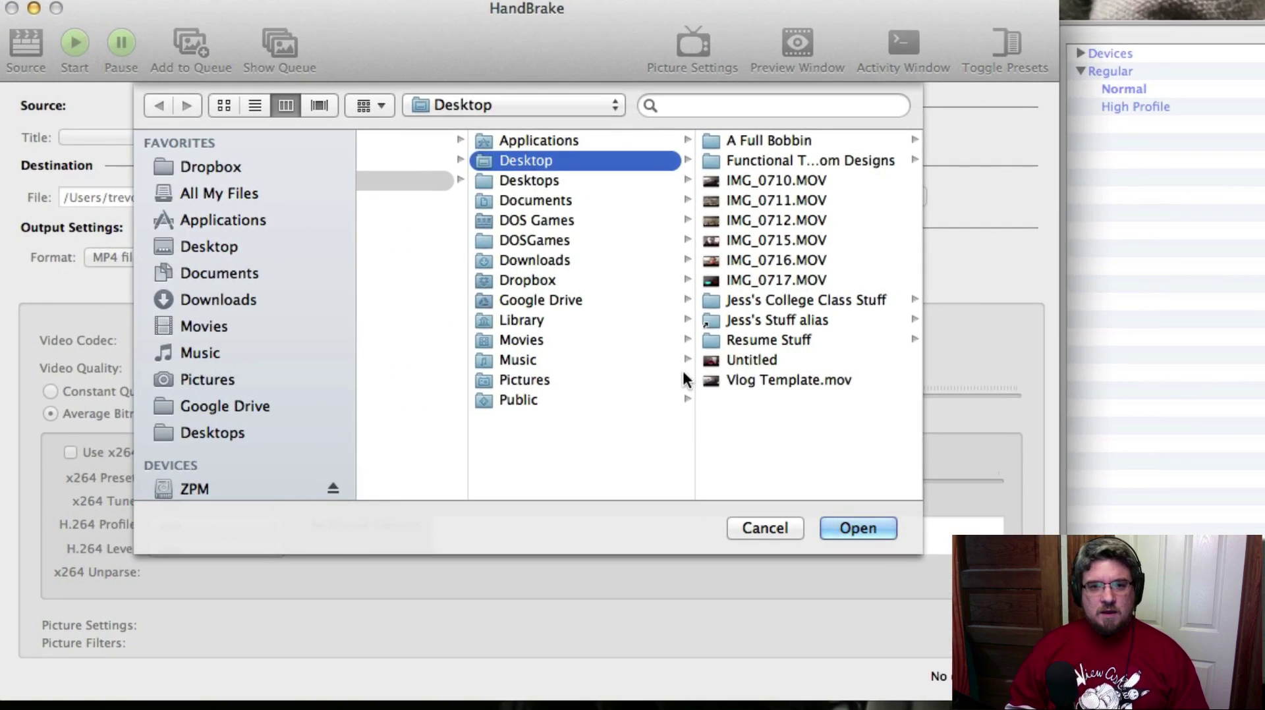
left_click(814, 383)
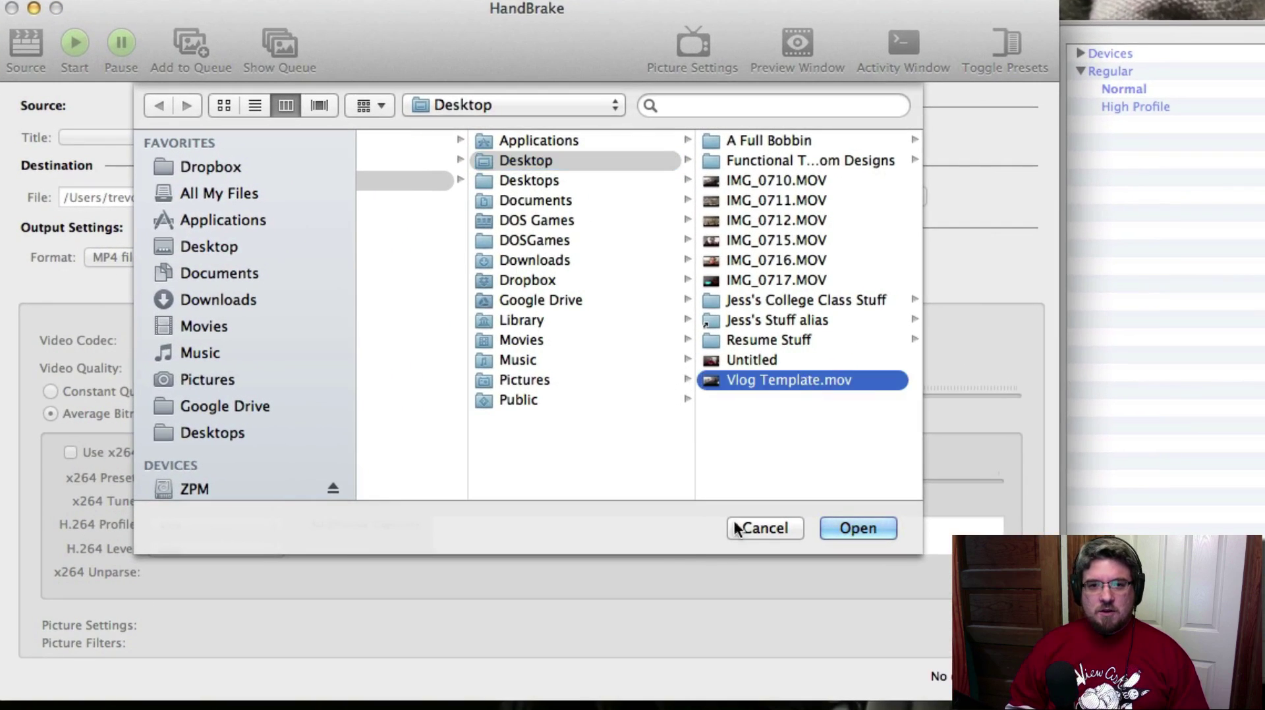
left_click(876, 531)
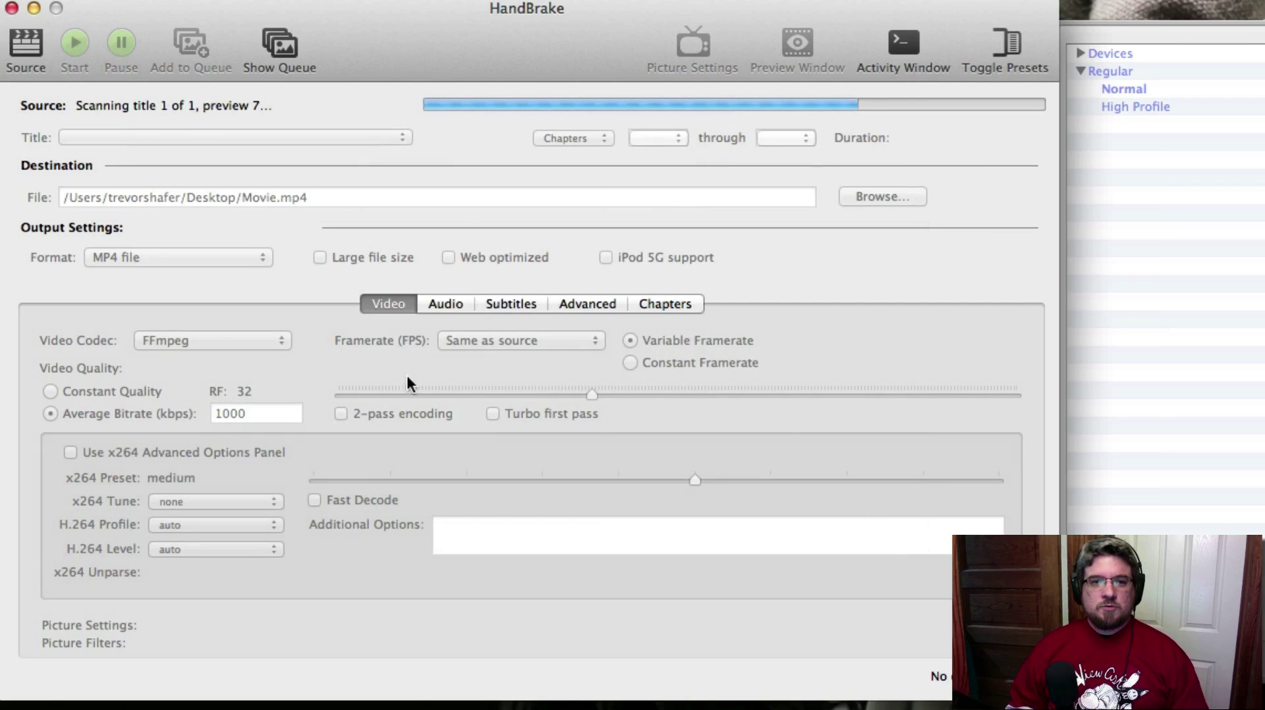
Rename the HandBrake destination file to Vlog TemplateHB.mp4.
left_click(320, 198)
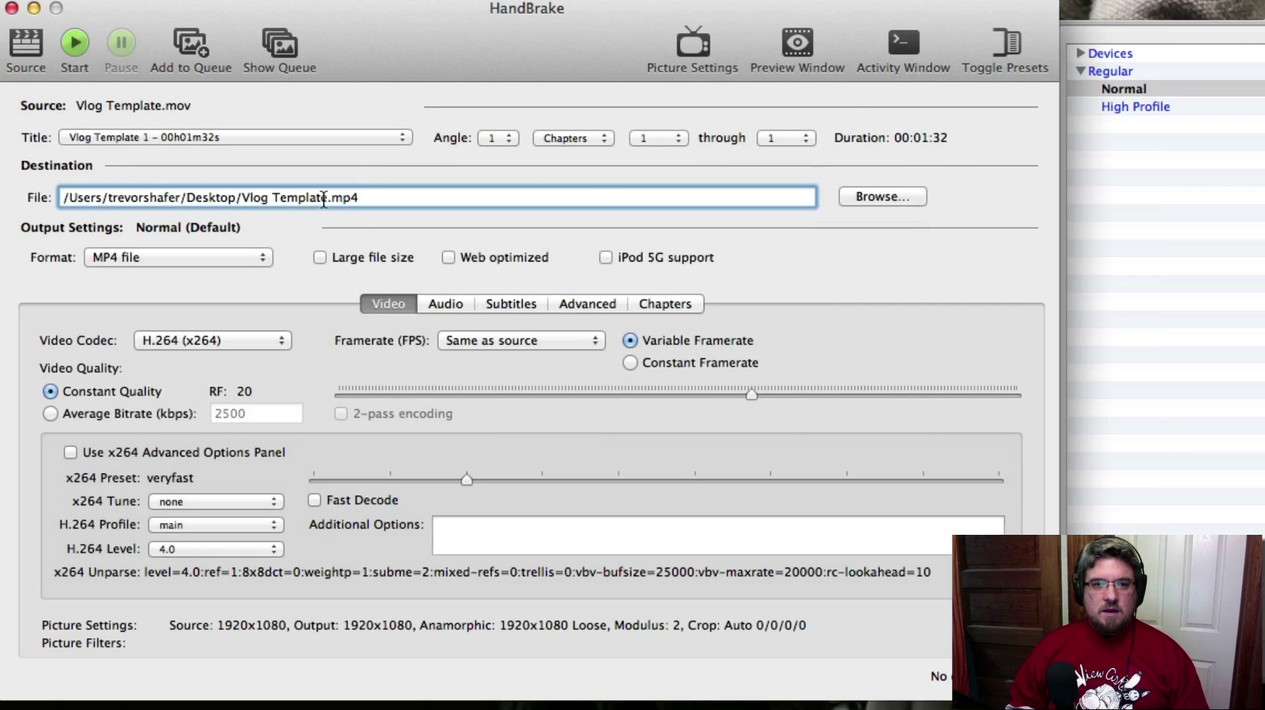
left_click(328, 204)
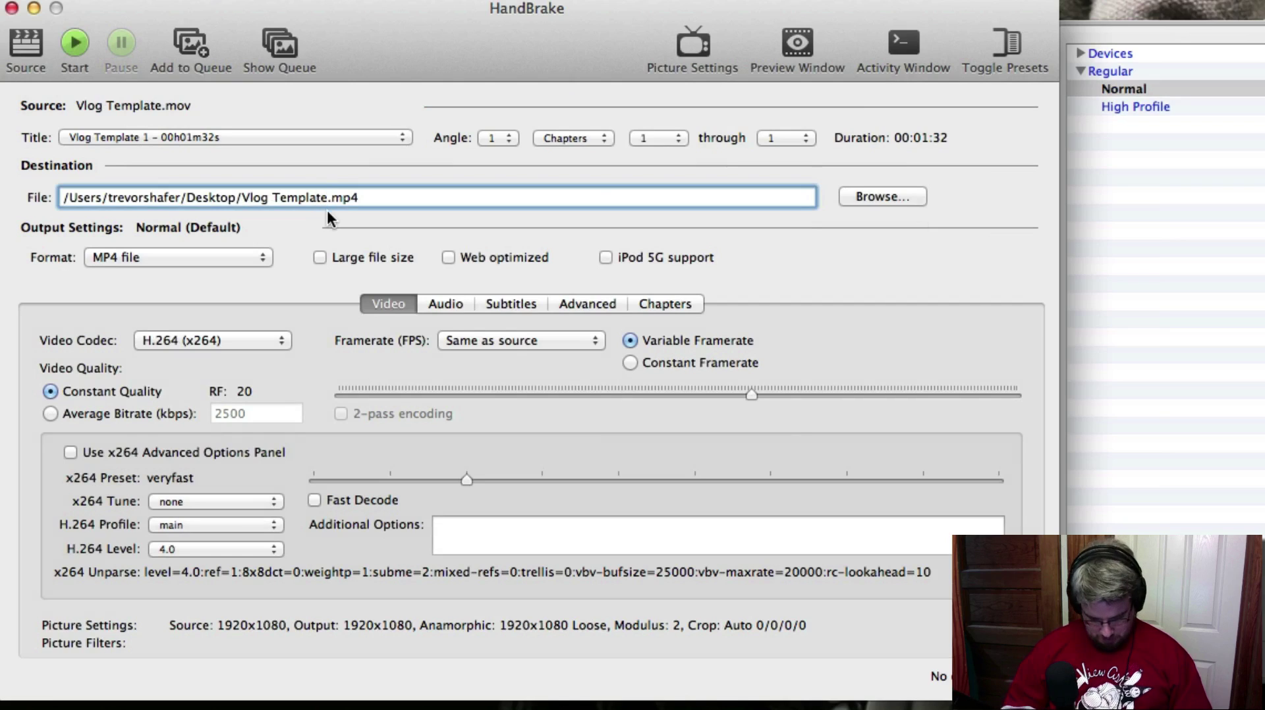
type("HB")
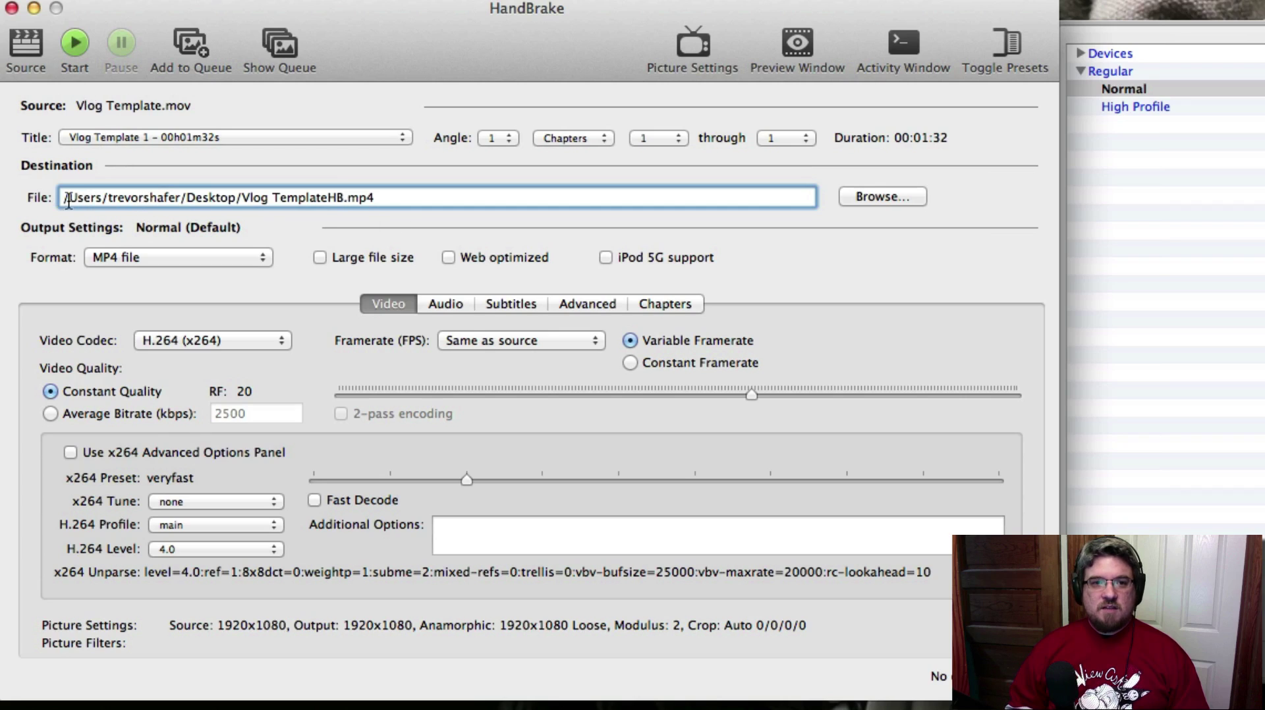
left_click(337, 201)
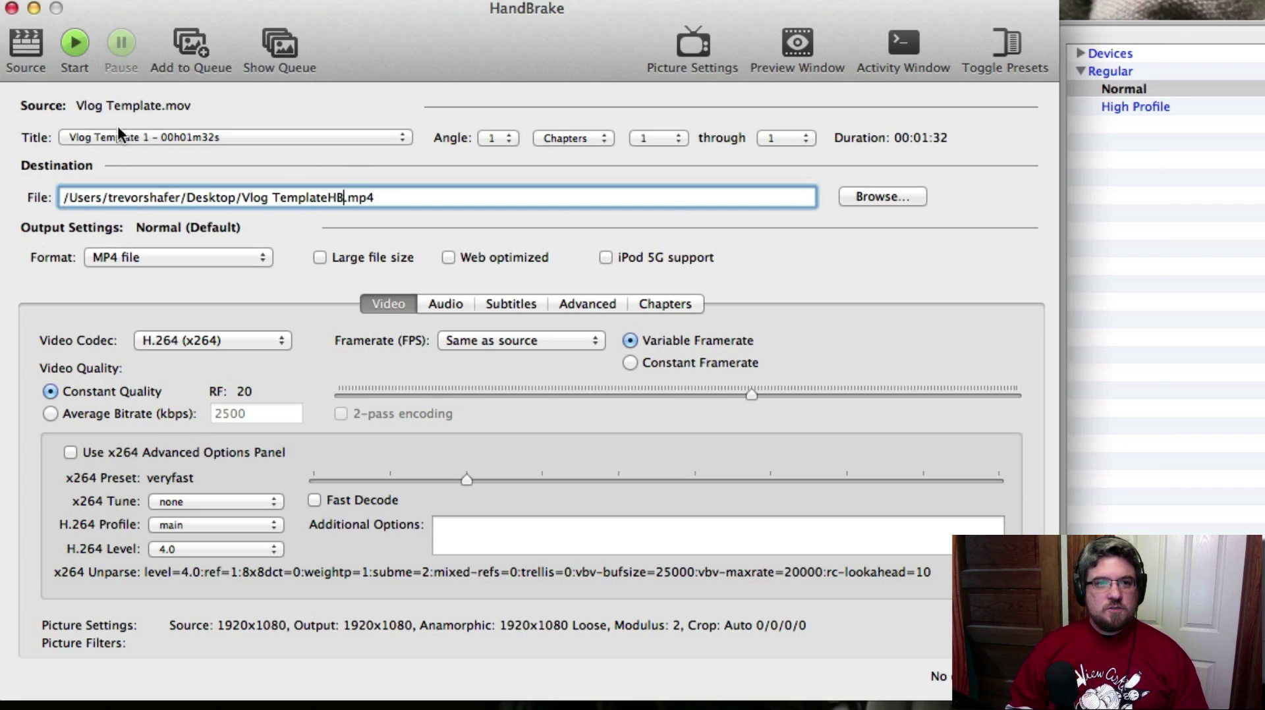
Encode the video with the Normal preset, dismiss the completion notice and minimize the HandBrake window.
left_click(85, 50)
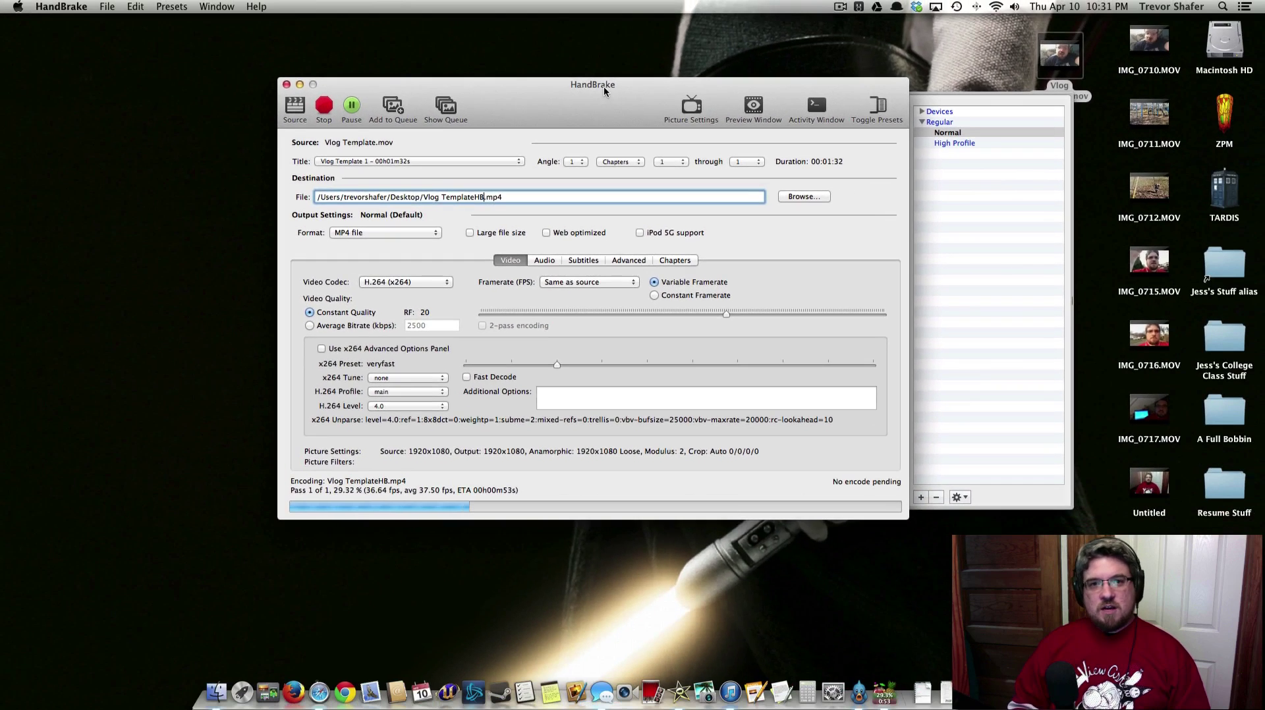
left_click_drag(604, 91, 521, 25)
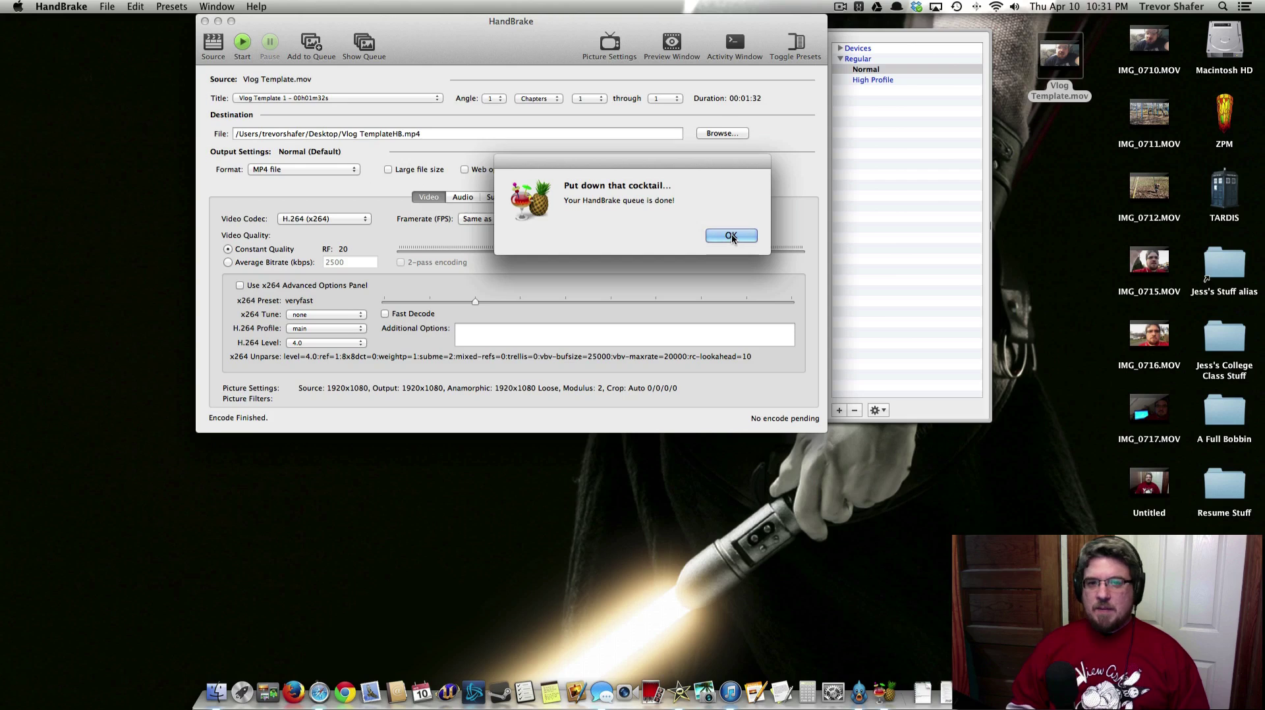
left_click(731, 237)
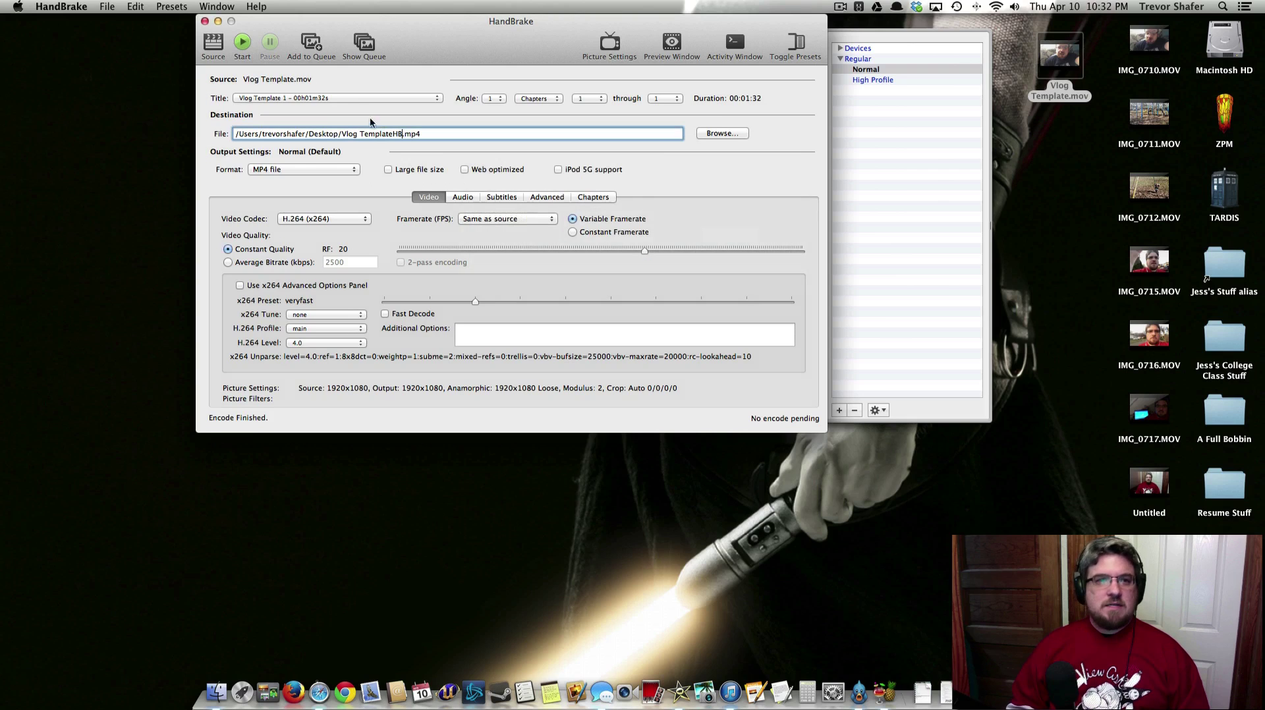
left_click(219, 21)
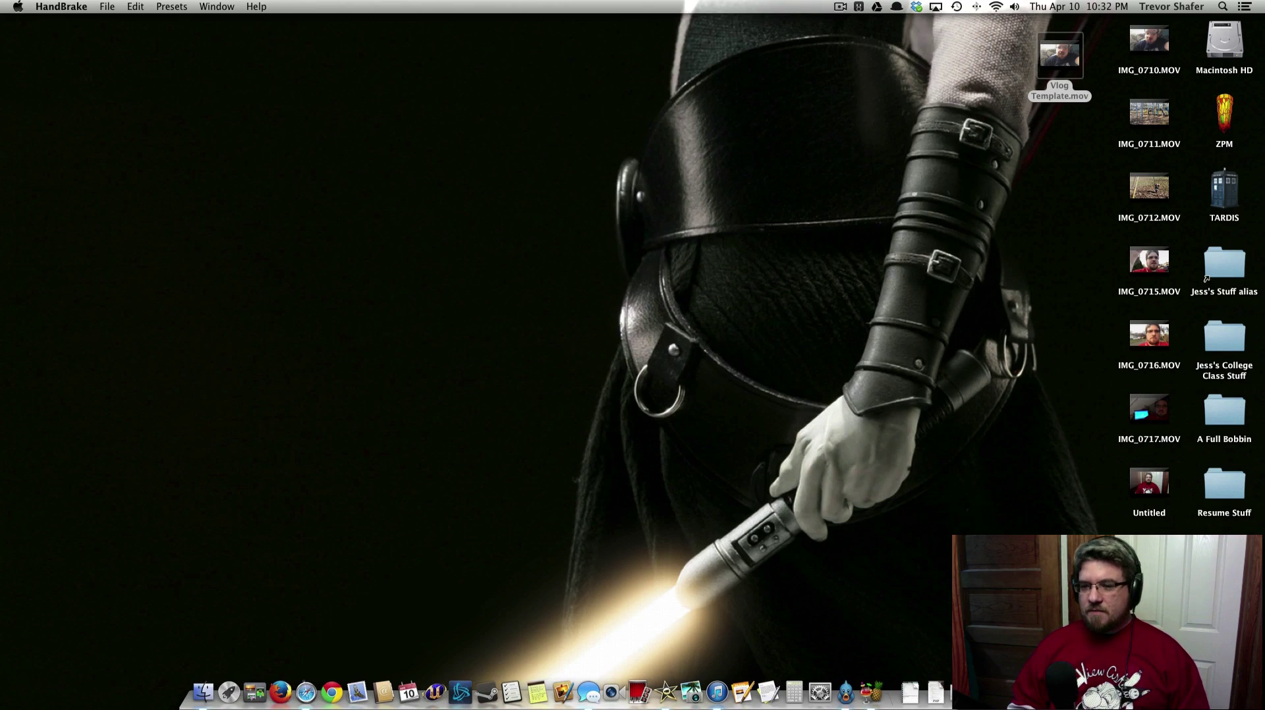
Place Vlog TemplateHB.mp4 below Vlog Template.mov on the desktop, compare both files' information and close the info windows.
left_click_drag(1027, 389, 1088, 131)
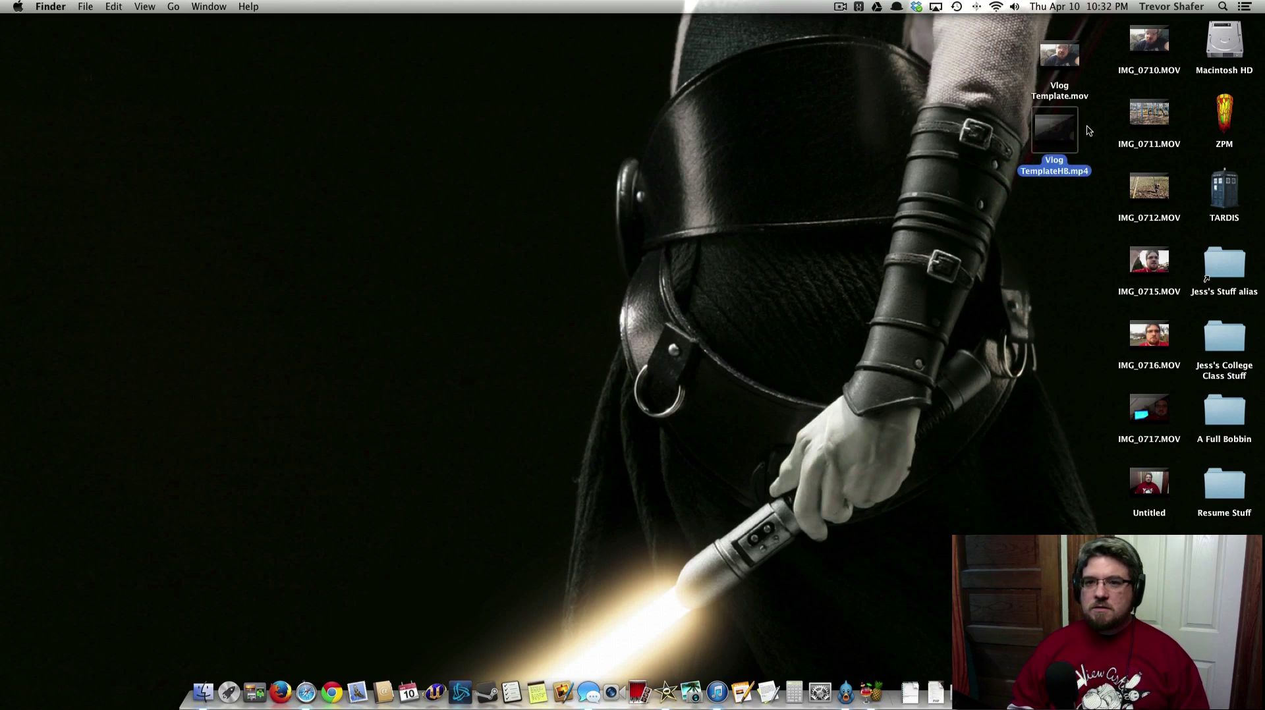
left_click_drag(1082, 249, 1055, 55)
right_click(1057, 74)
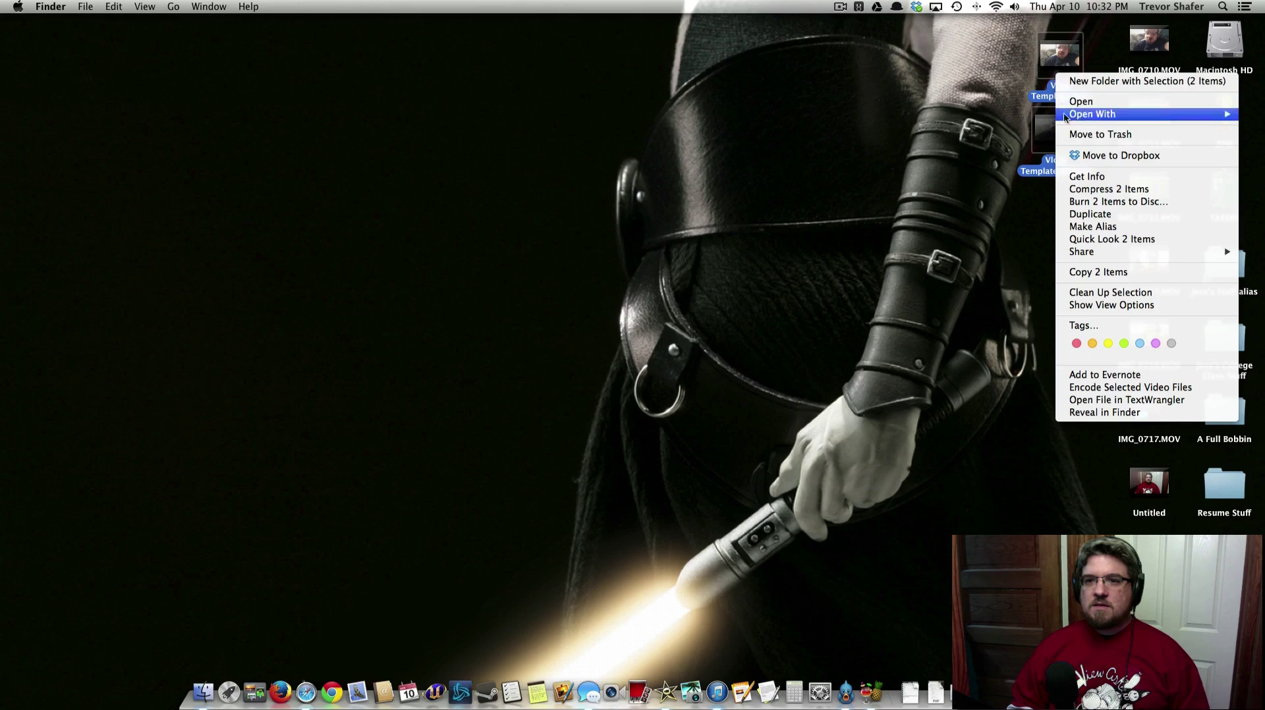
left_click(1087, 176)
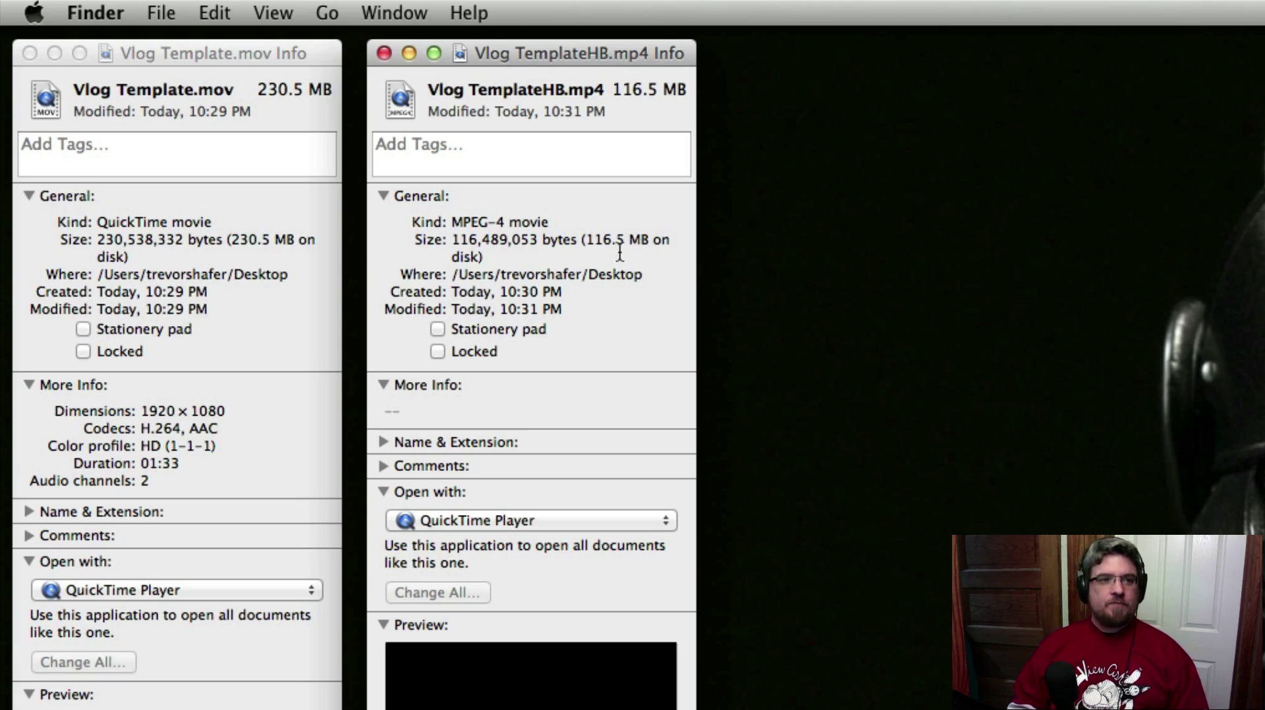
left_click(385, 52)
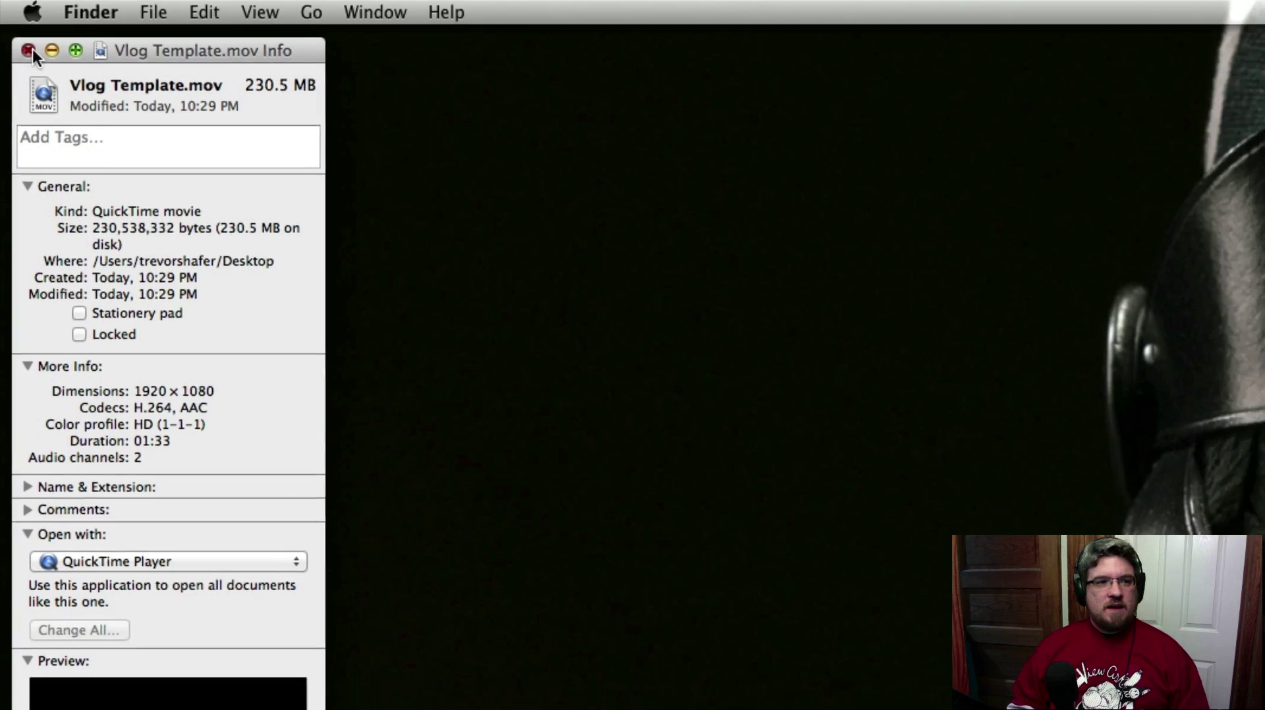
left_click(28, 50)
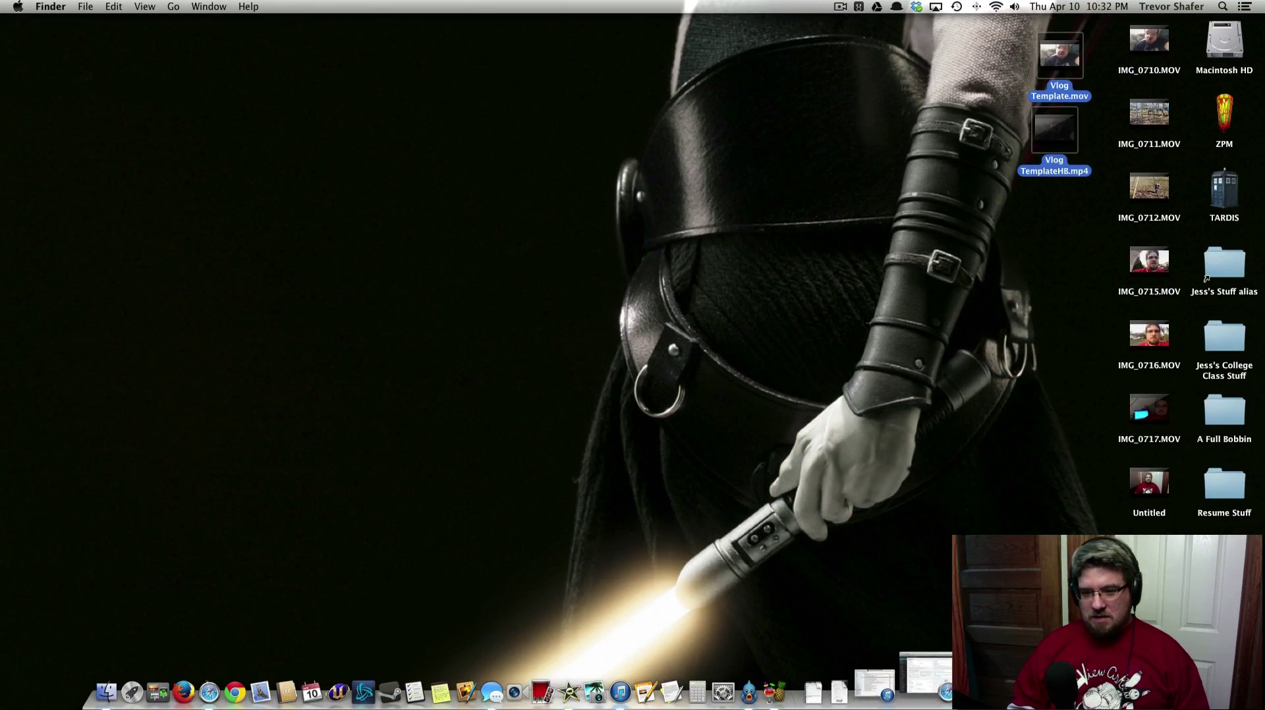
Restore iMovie and export the project to the Desktop as Vlog Template720 at HD 720p.
left_click(874, 685)
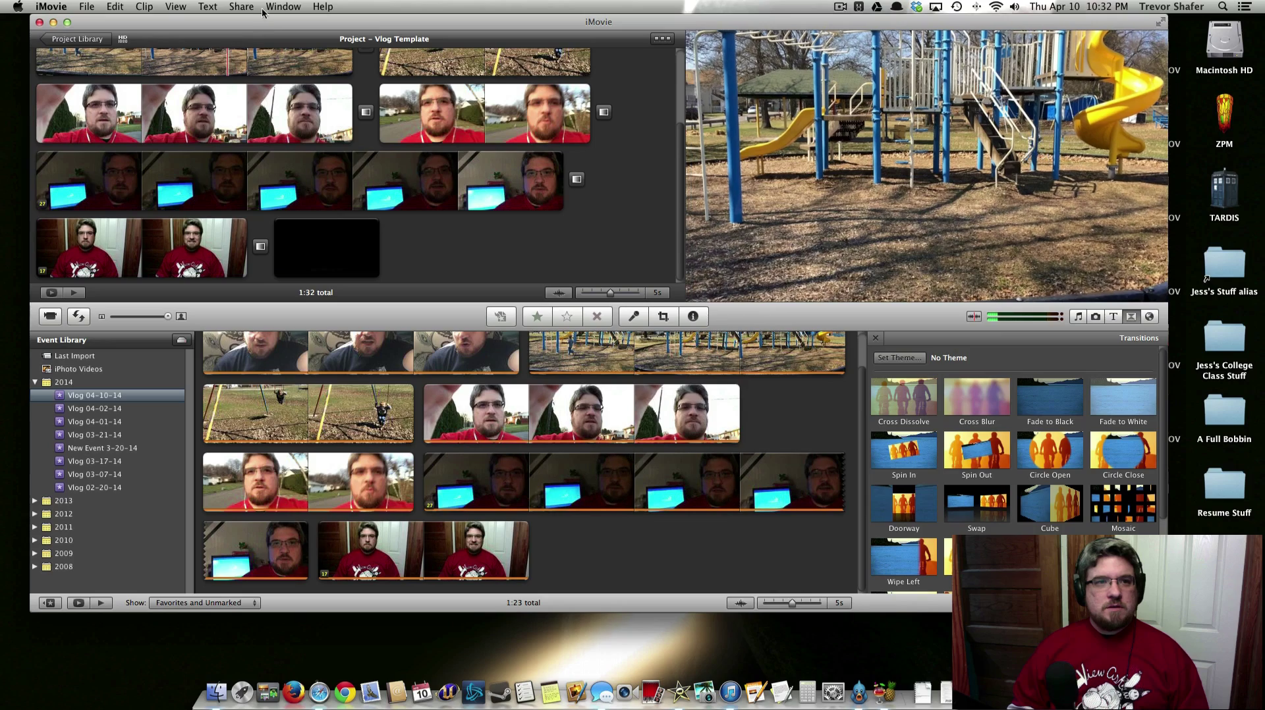
left_click(234, 6)
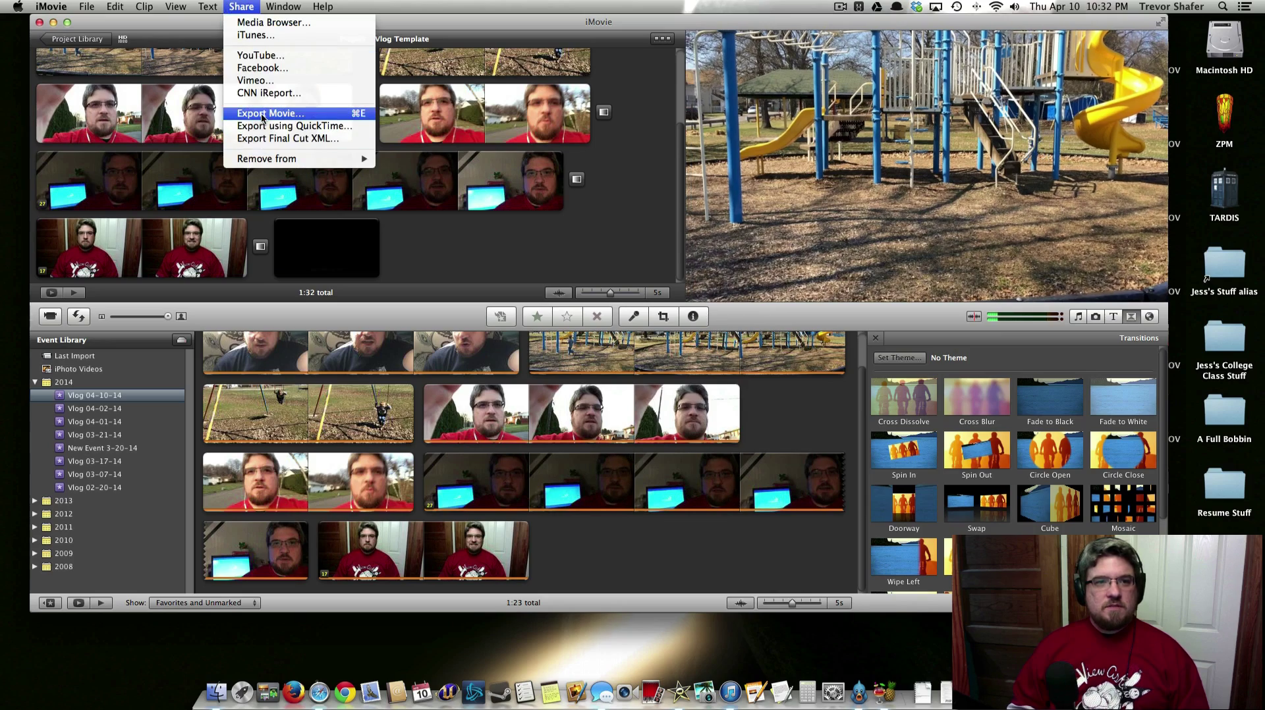
left_click(329, 114)
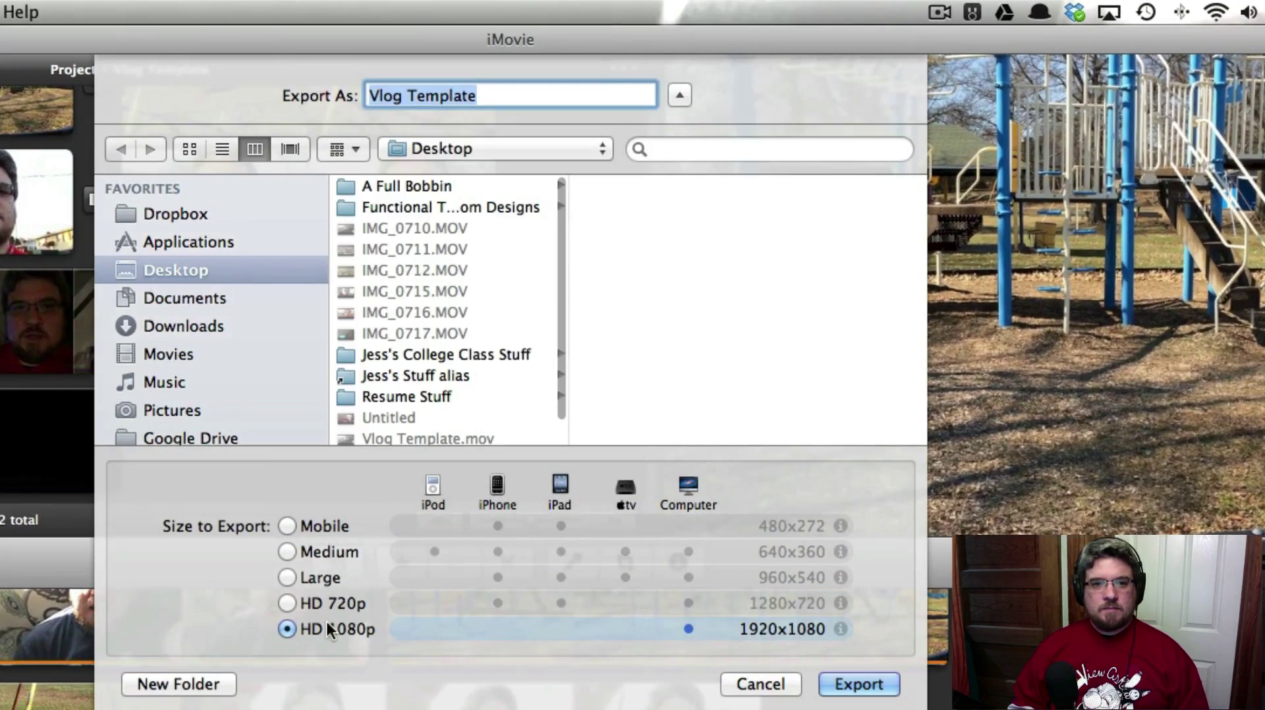
left_click(323, 607)
left_click(501, 97)
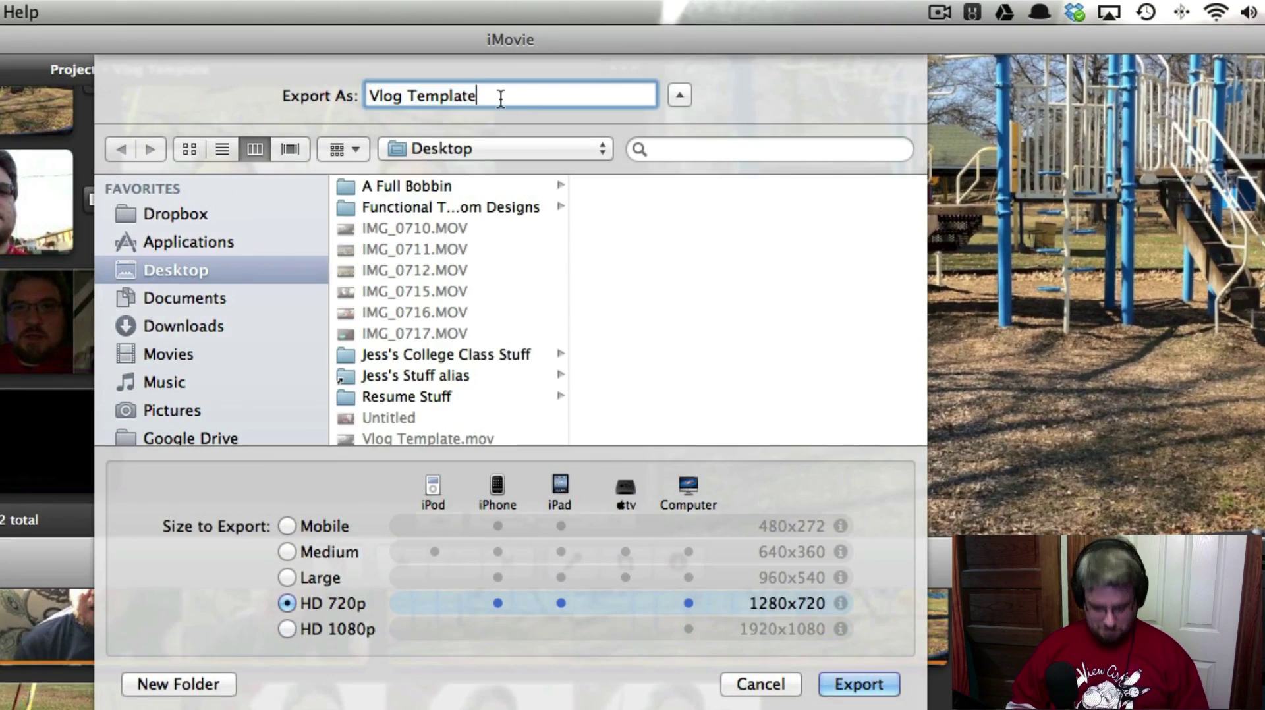
type("720")
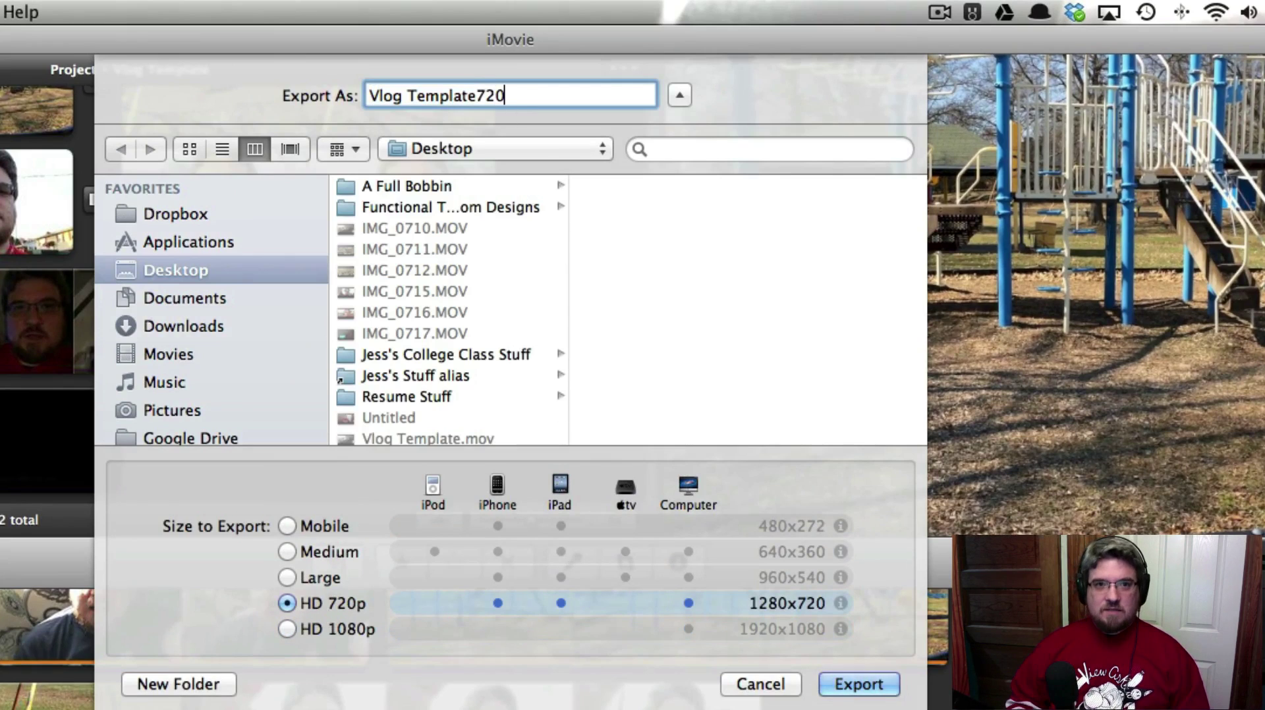
left_click(857, 684)
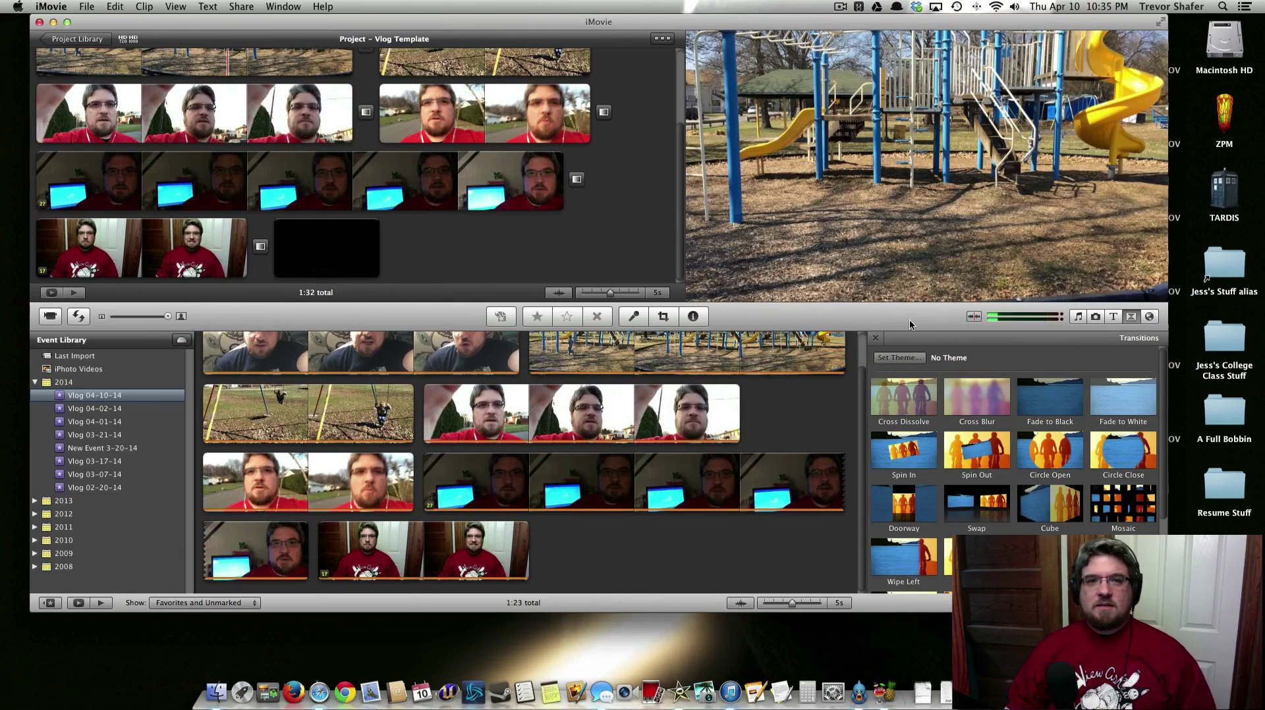
Minimize iMovie, place Vlog Template720.mov below the other two exports and compare its file information with Vlog Template.mov.
left_click(53, 22)
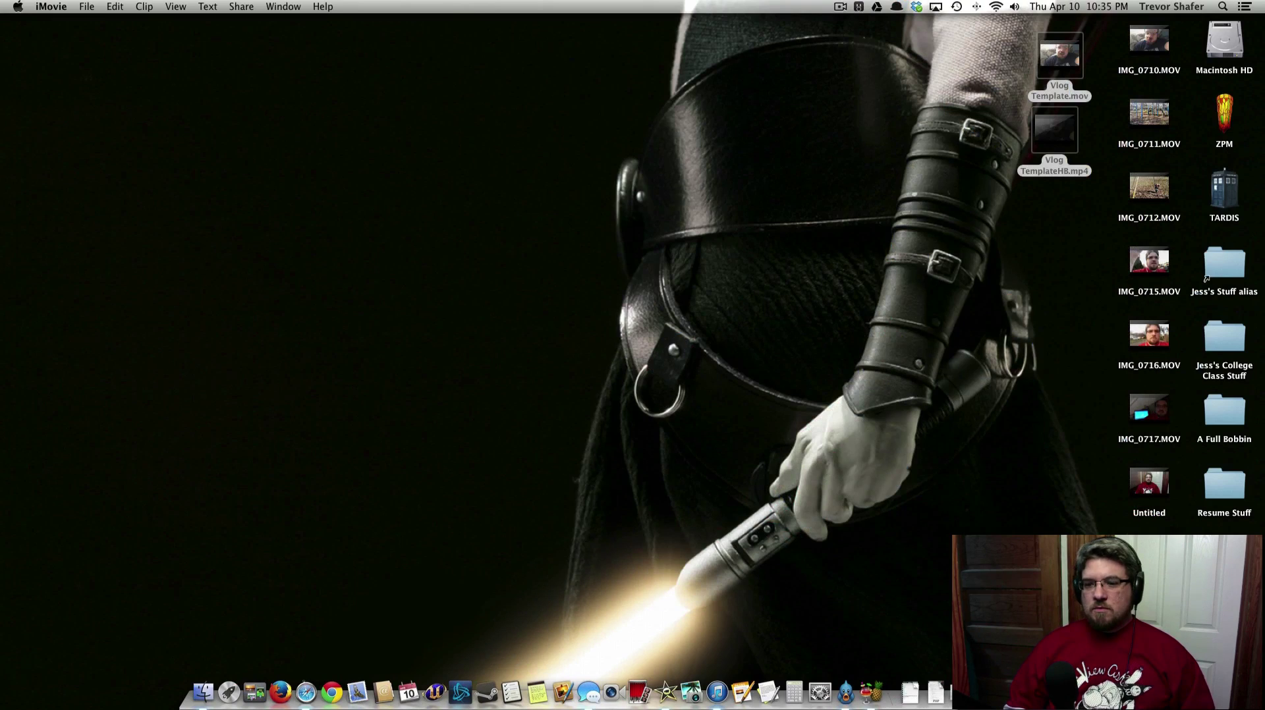
left_click(1080, 226)
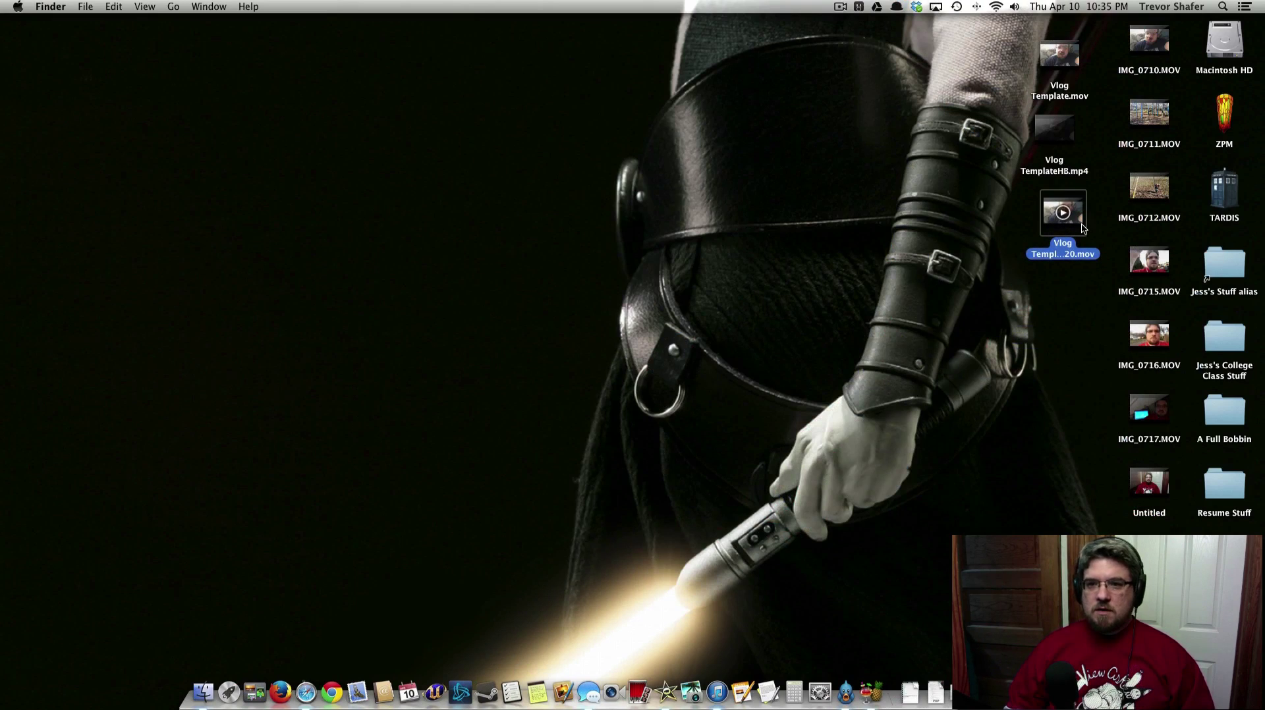
left_click(1080, 70, "super")
right_click(1079, 67)
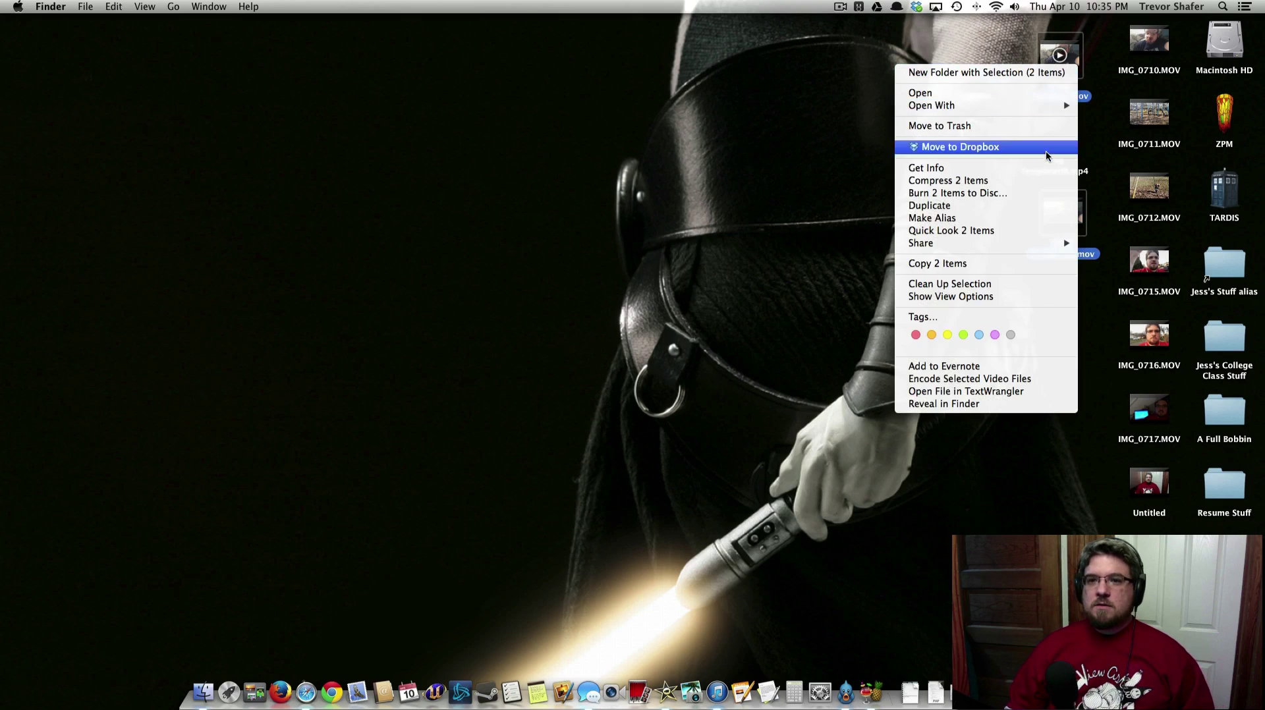
left_click(1054, 168)
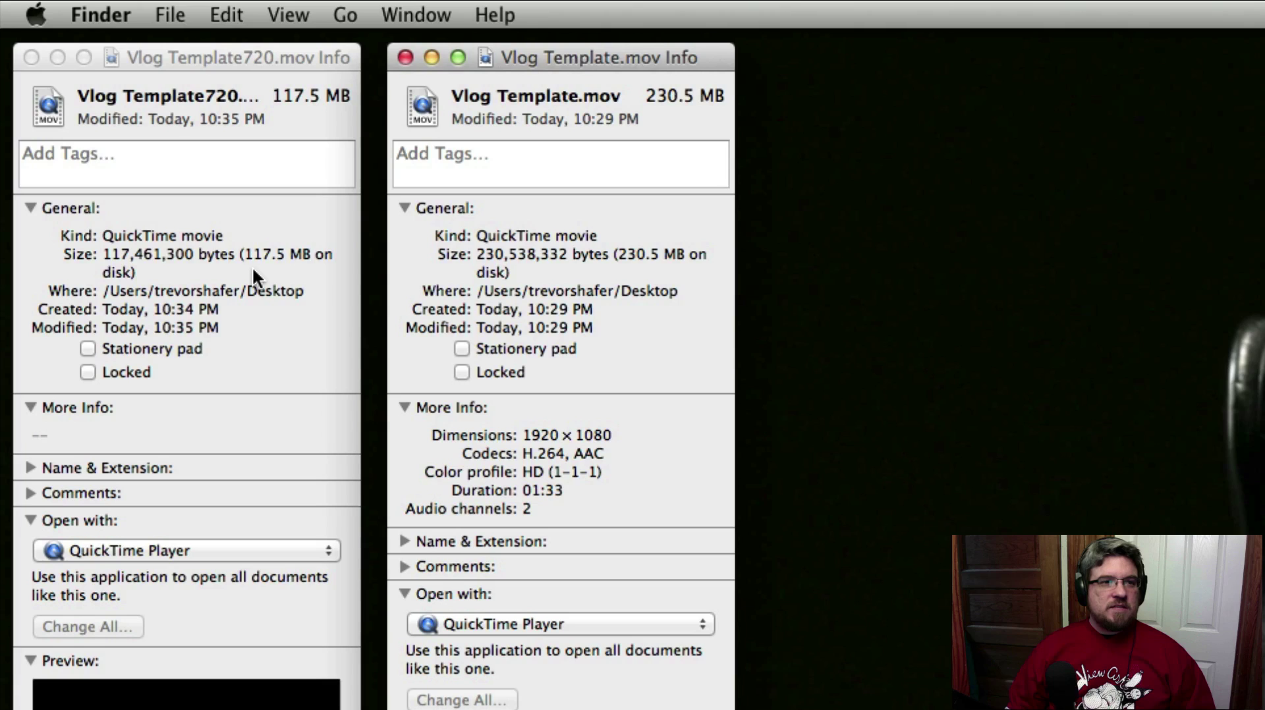
left_click(405, 58)
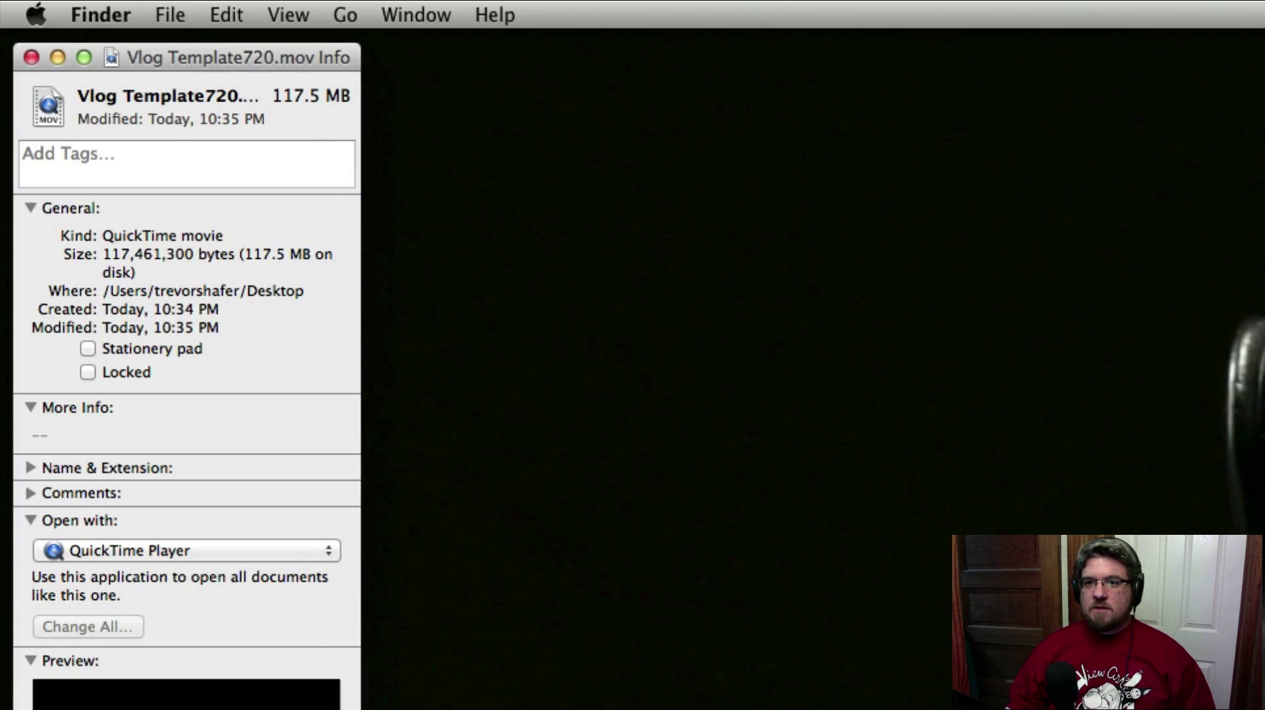
Compare the file information of Vlog TemplateHB.mp4 with Vlog Template720.mov and close both info windows.
key("super+i")
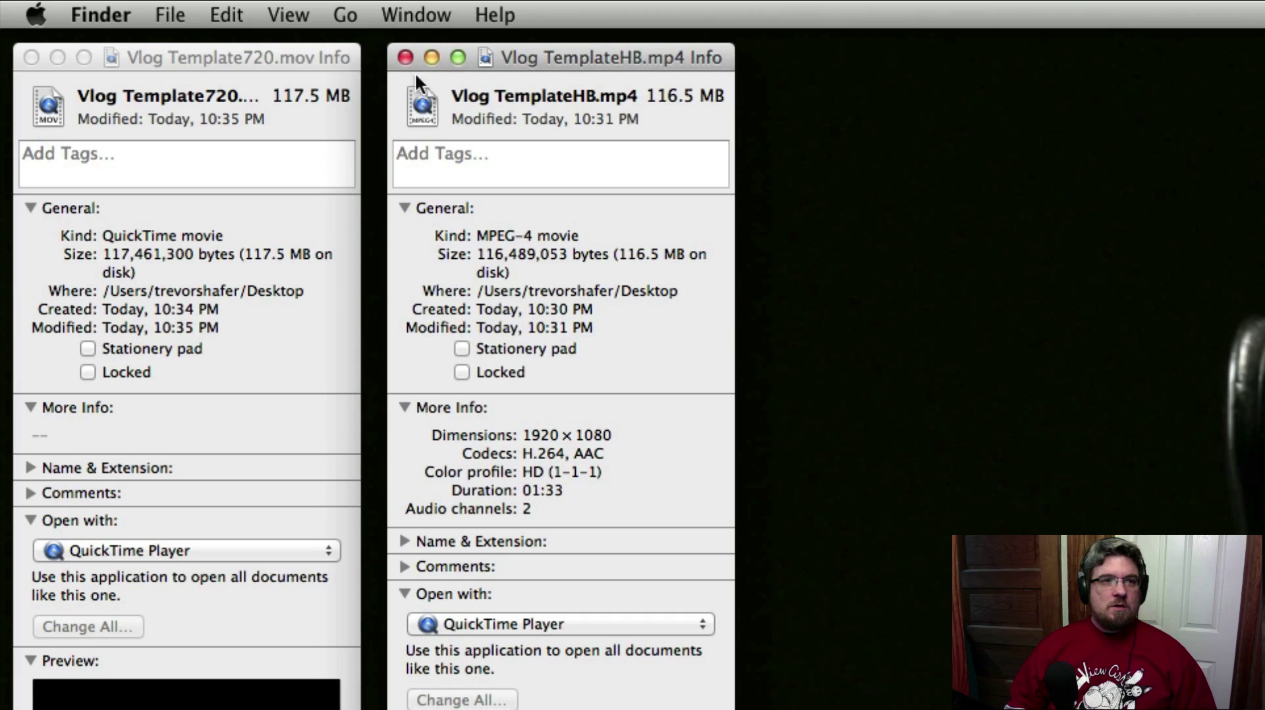
left_click(405, 57)
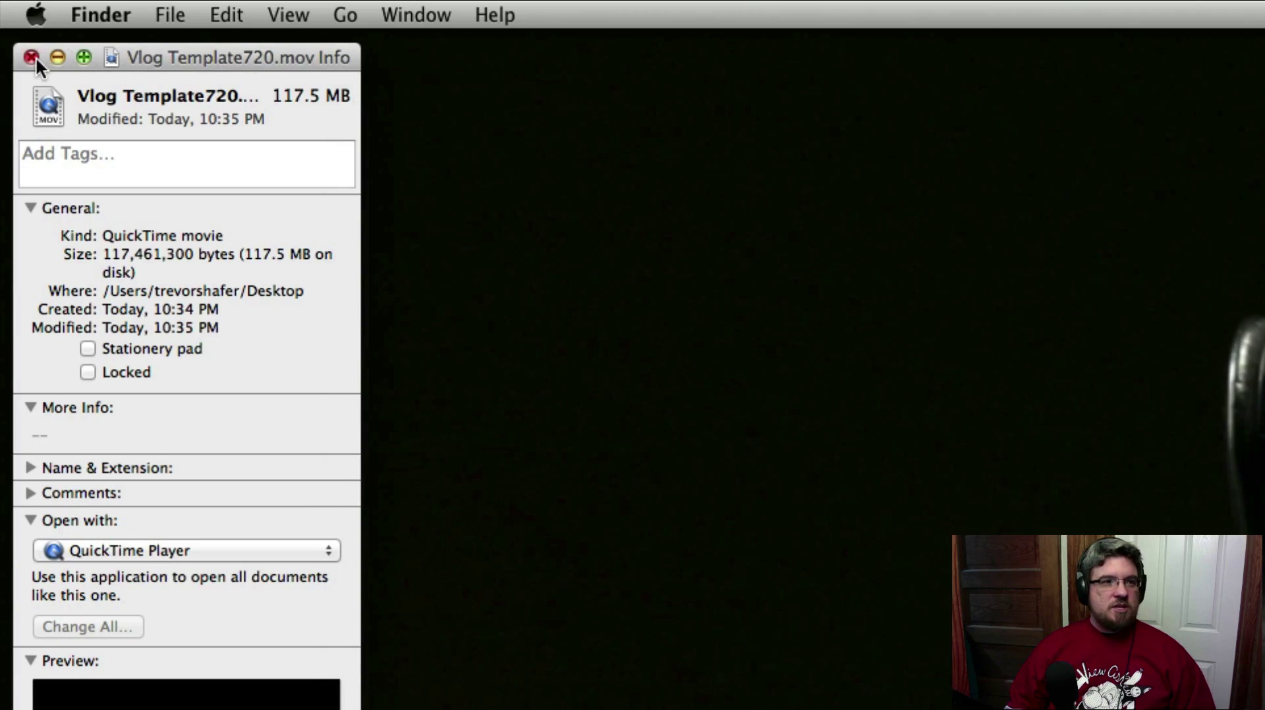
left_click(35, 57)
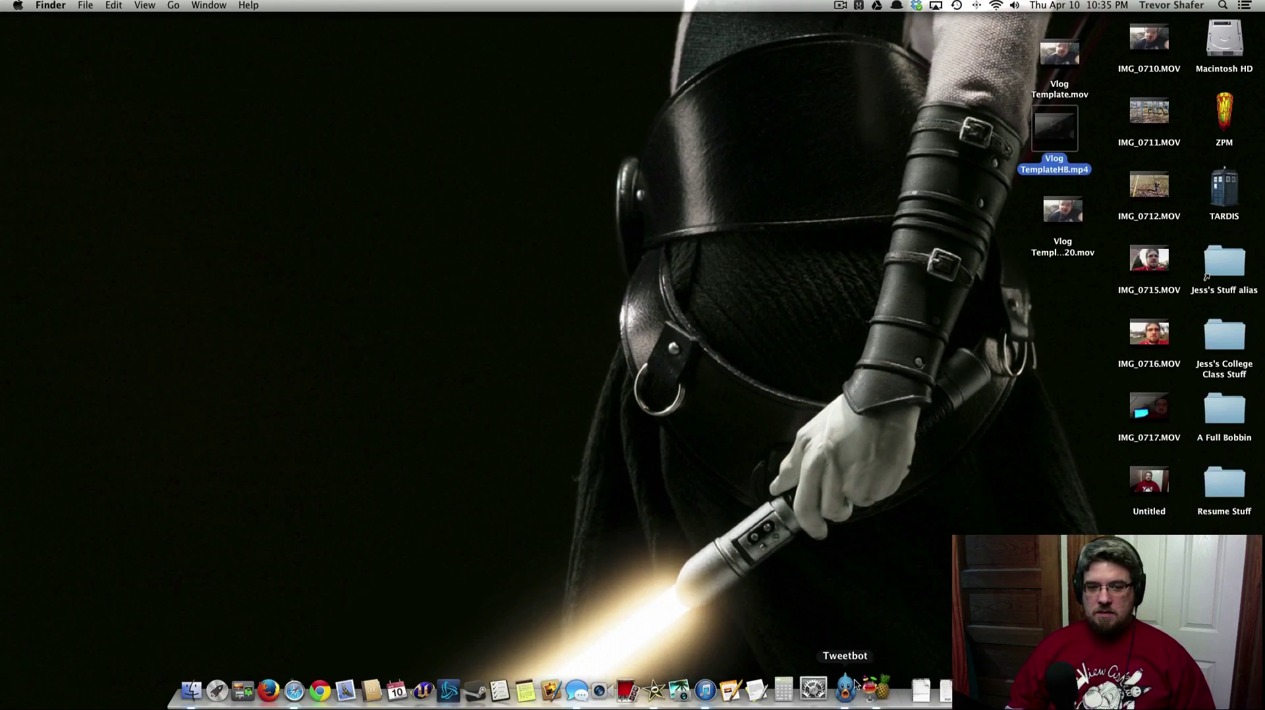
Switch to HandBrake and load Vlog Template720.mov from the Desktop as the source.
left_click(876, 688)
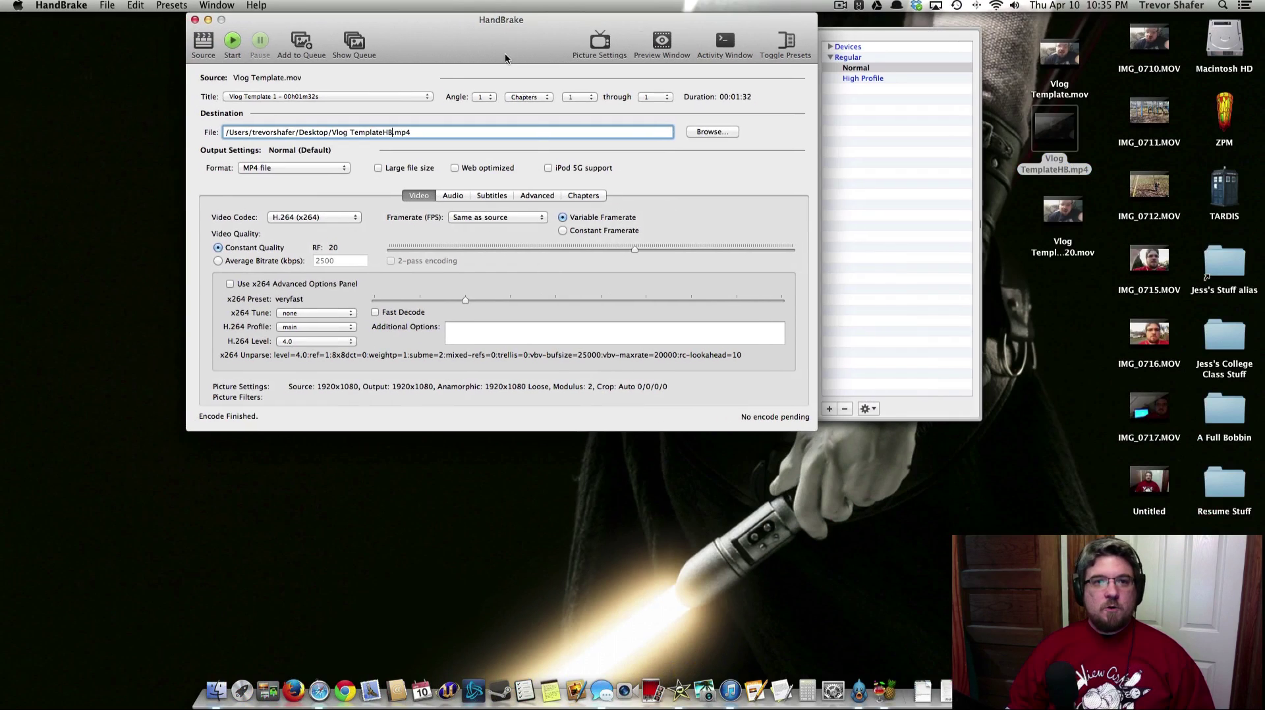
left_click(183, 47)
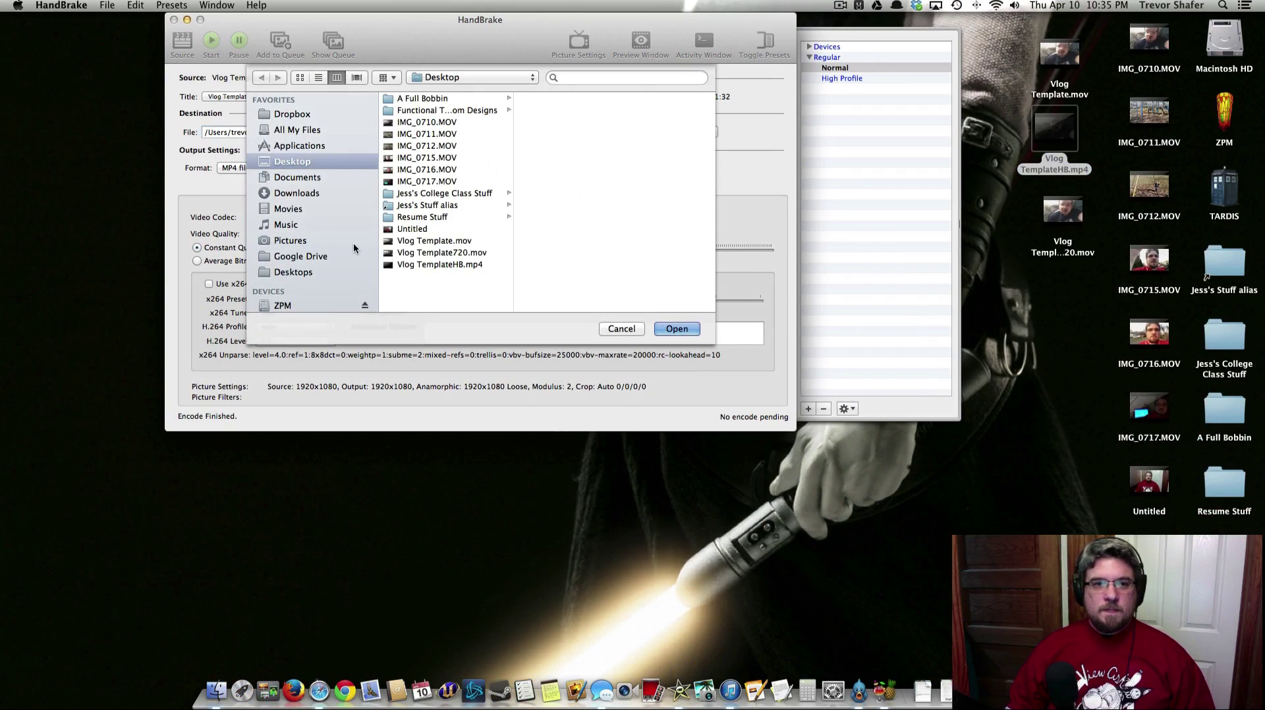
left_click(465, 253)
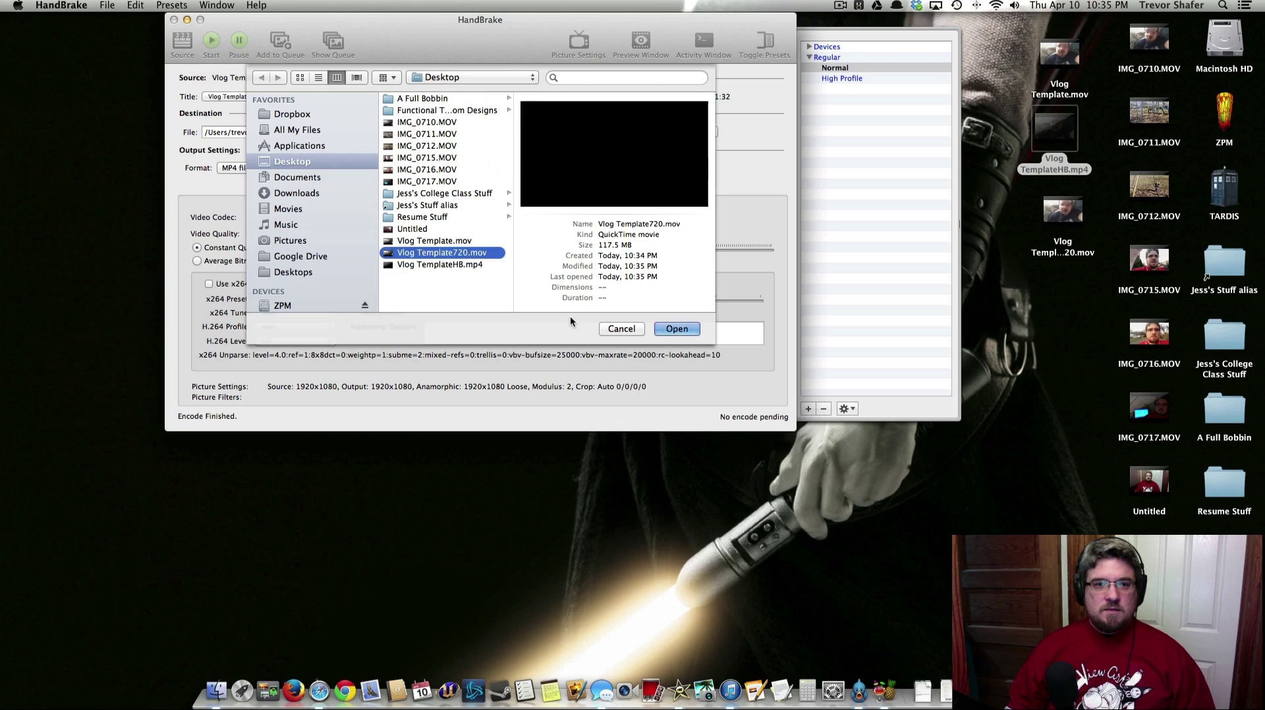
left_click(683, 333)
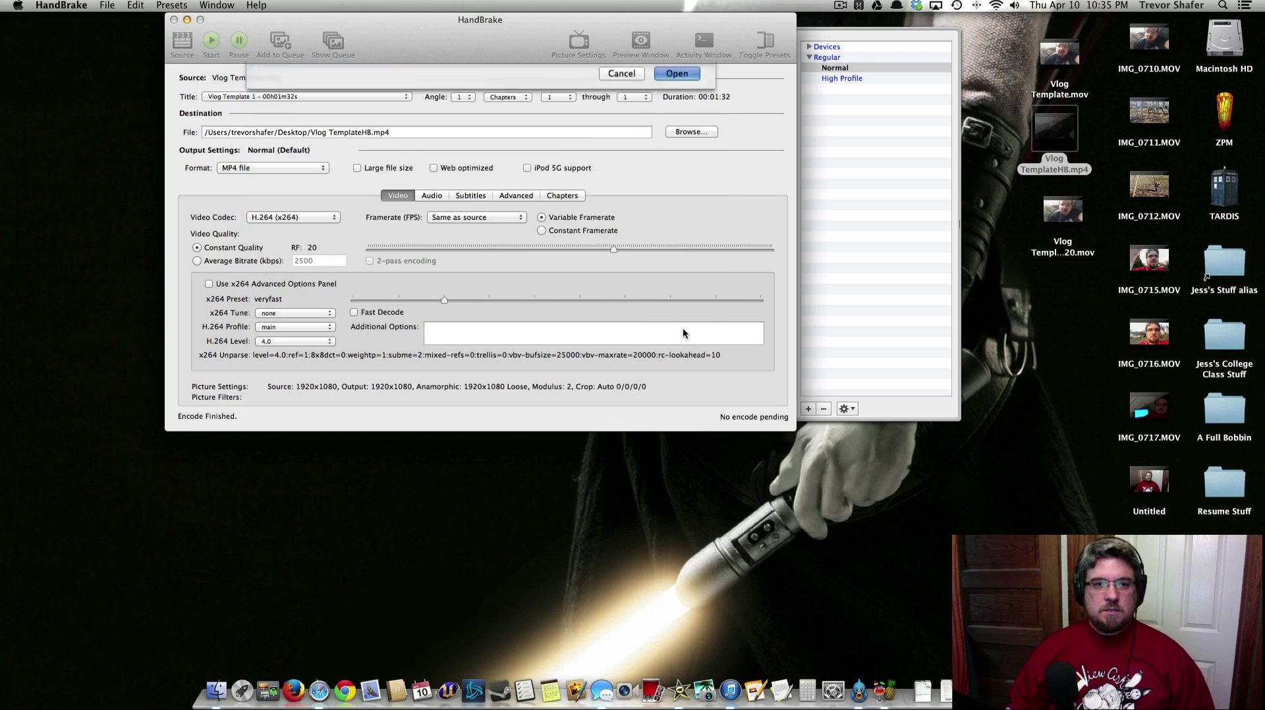
Encode the video to Vlog Template720HB.mp4, dismiss the completion notice and minimize the HandBrake window.
left_click(374, 133)
type("HB")
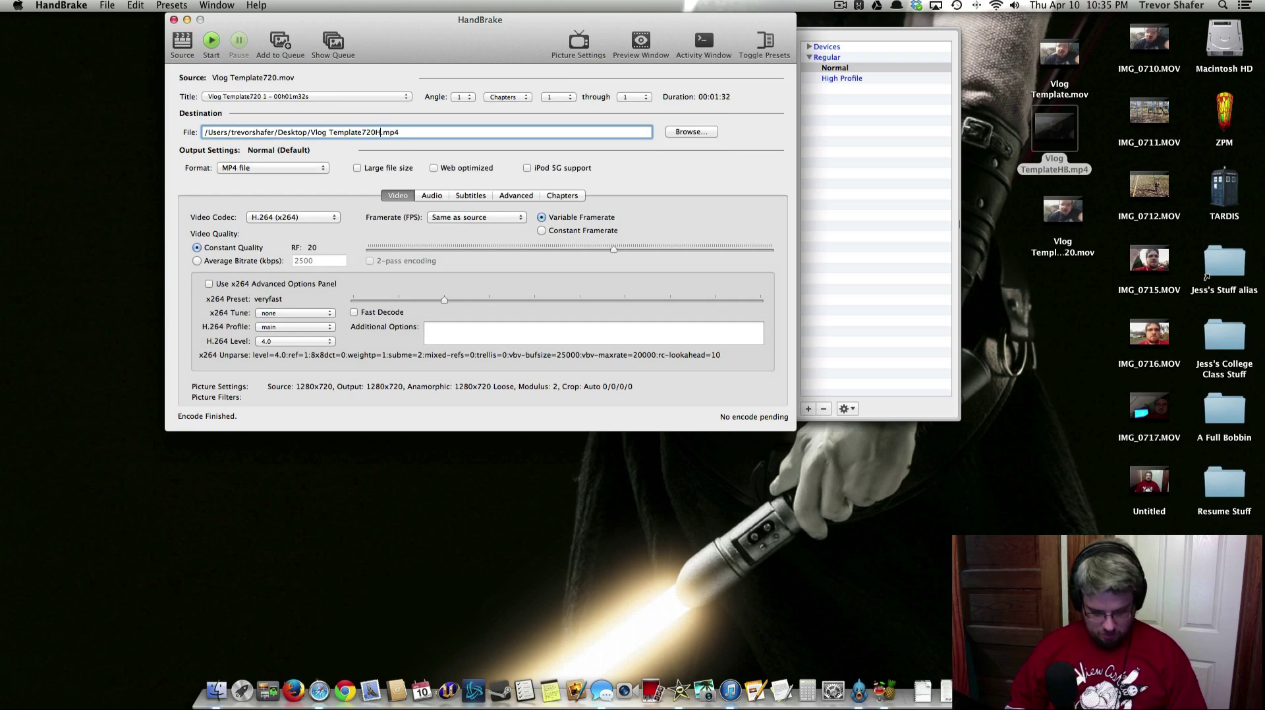
left_click(211, 41)
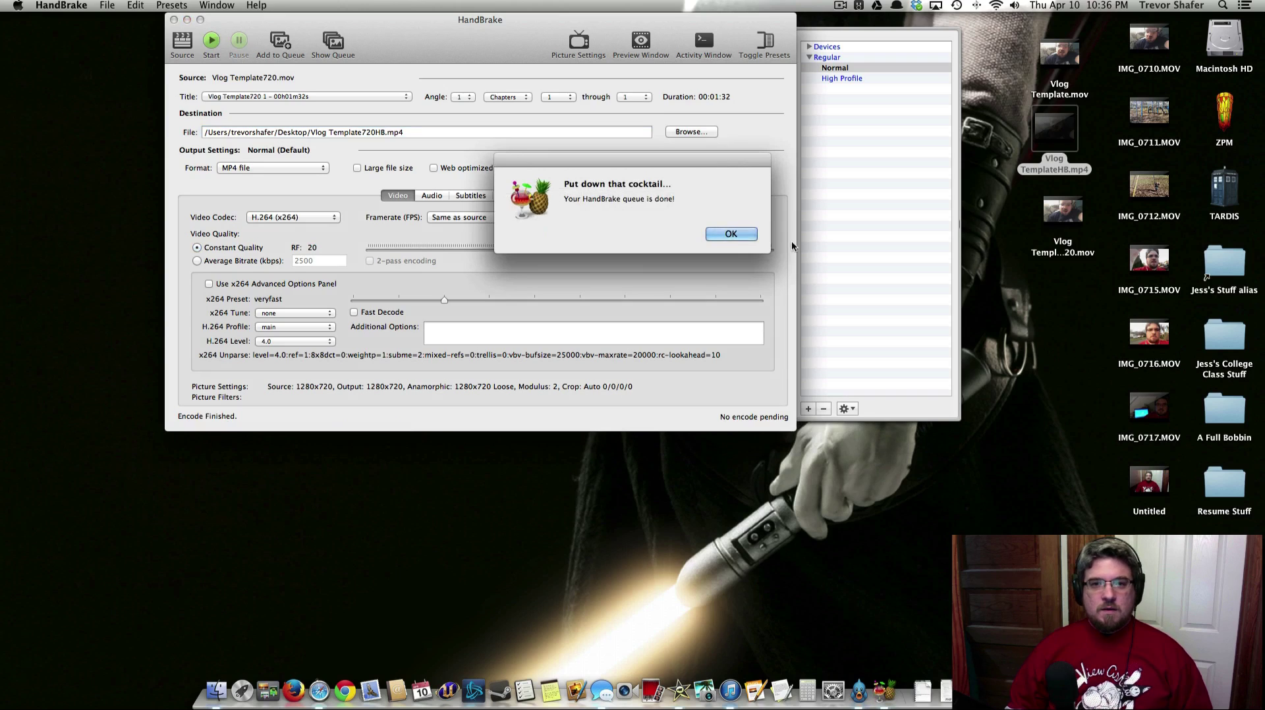
left_click(728, 235)
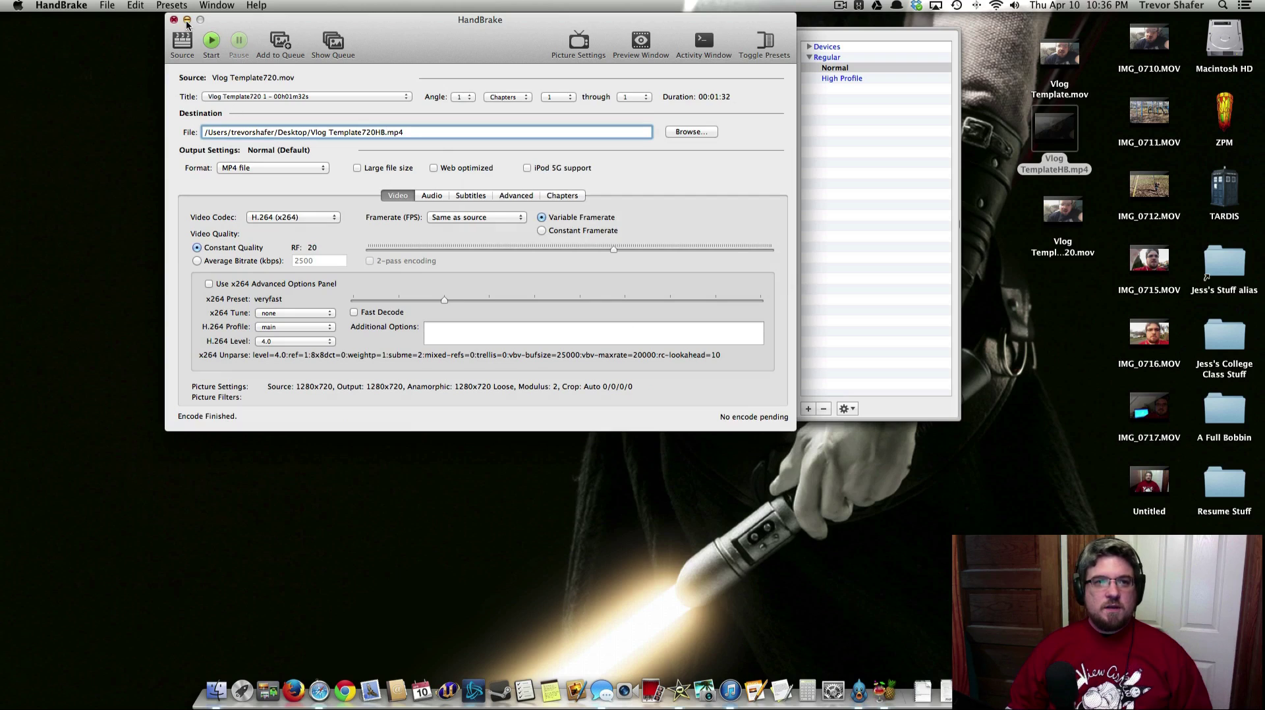
key("super+m")
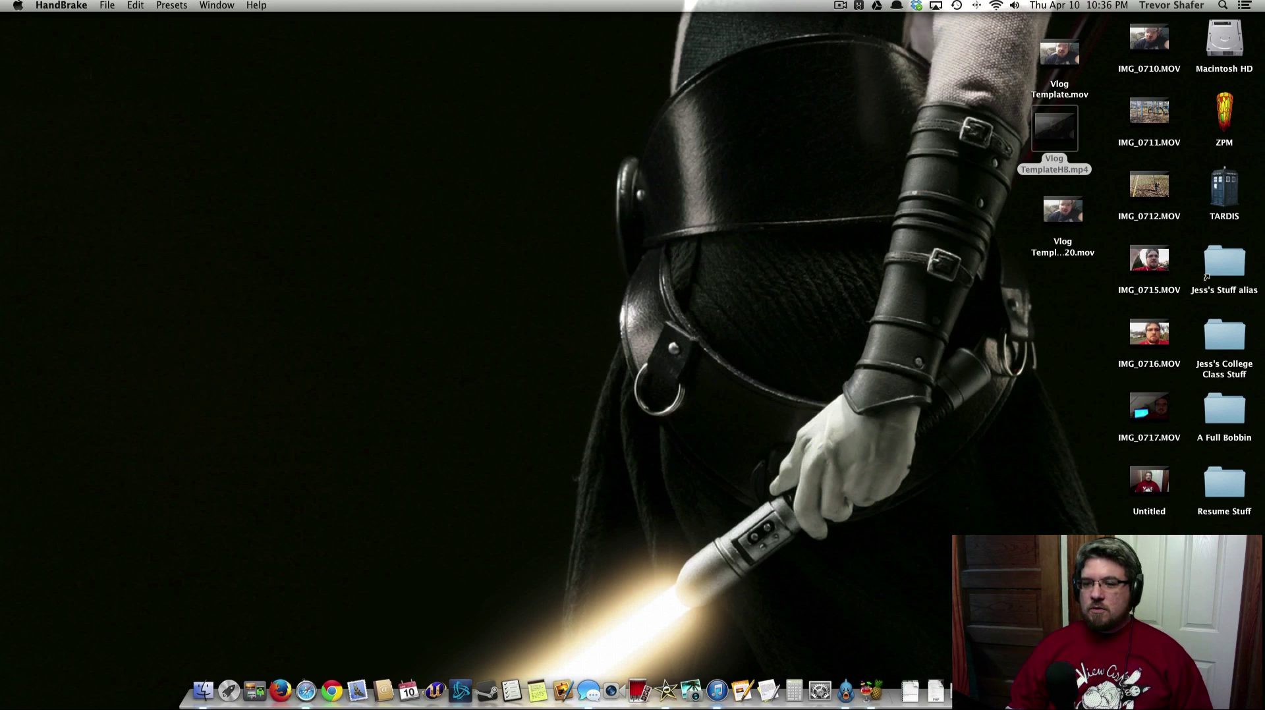
Place Vlog Template720HB.mp4 below Vlog Template720.mov on the desktop, compare both files' information and close the info windows.
left_click_drag(1149, 557, 1076, 315)
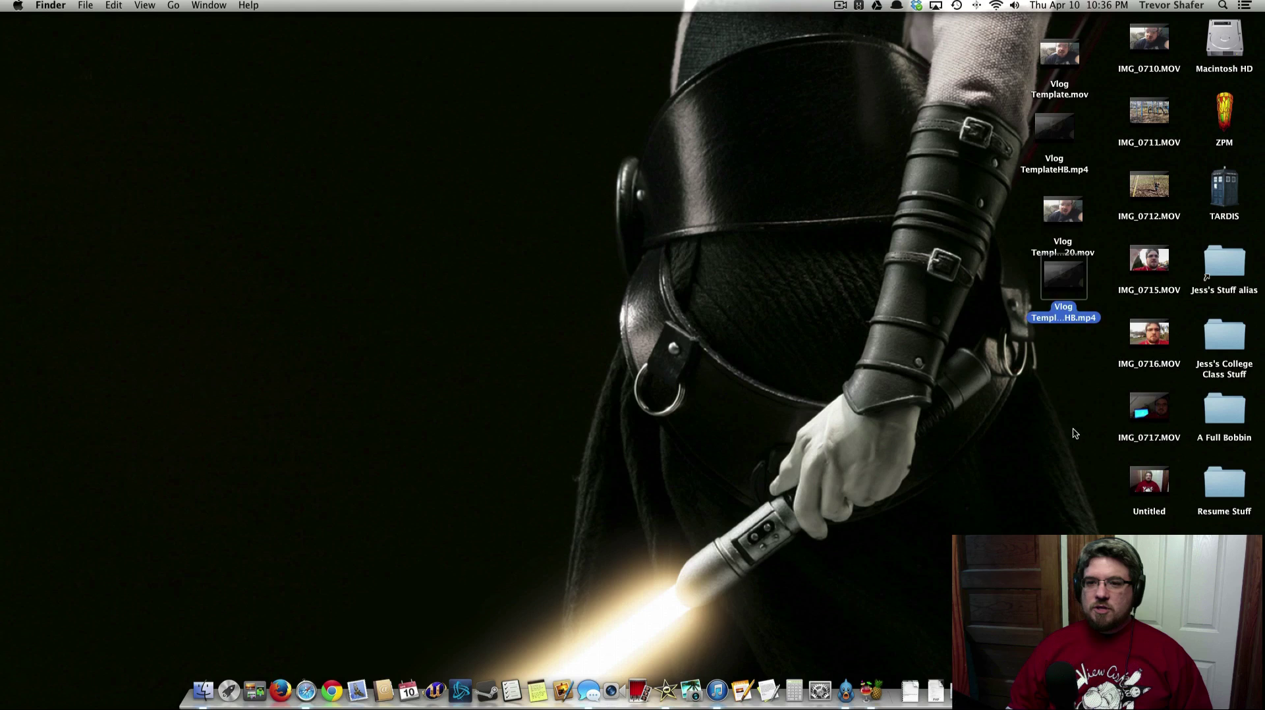
left_click_drag(1074, 433, 1084, 237)
right_click(1081, 227)
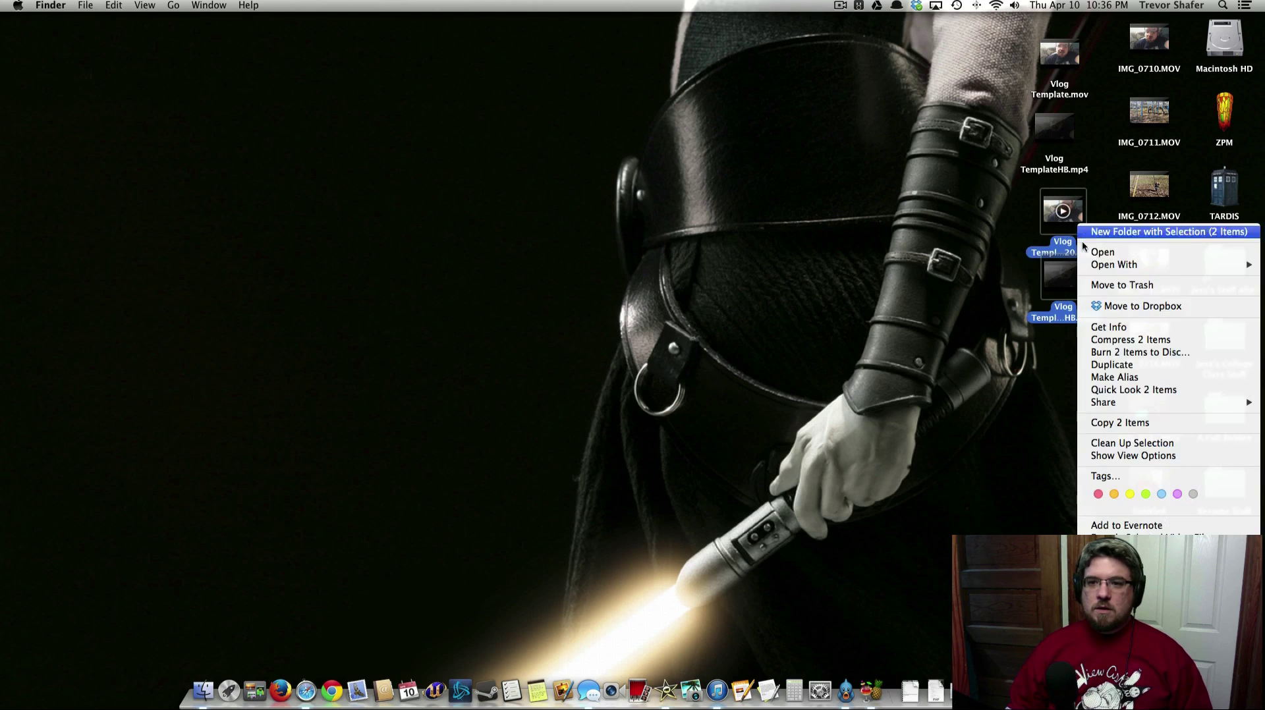
left_click(1109, 327)
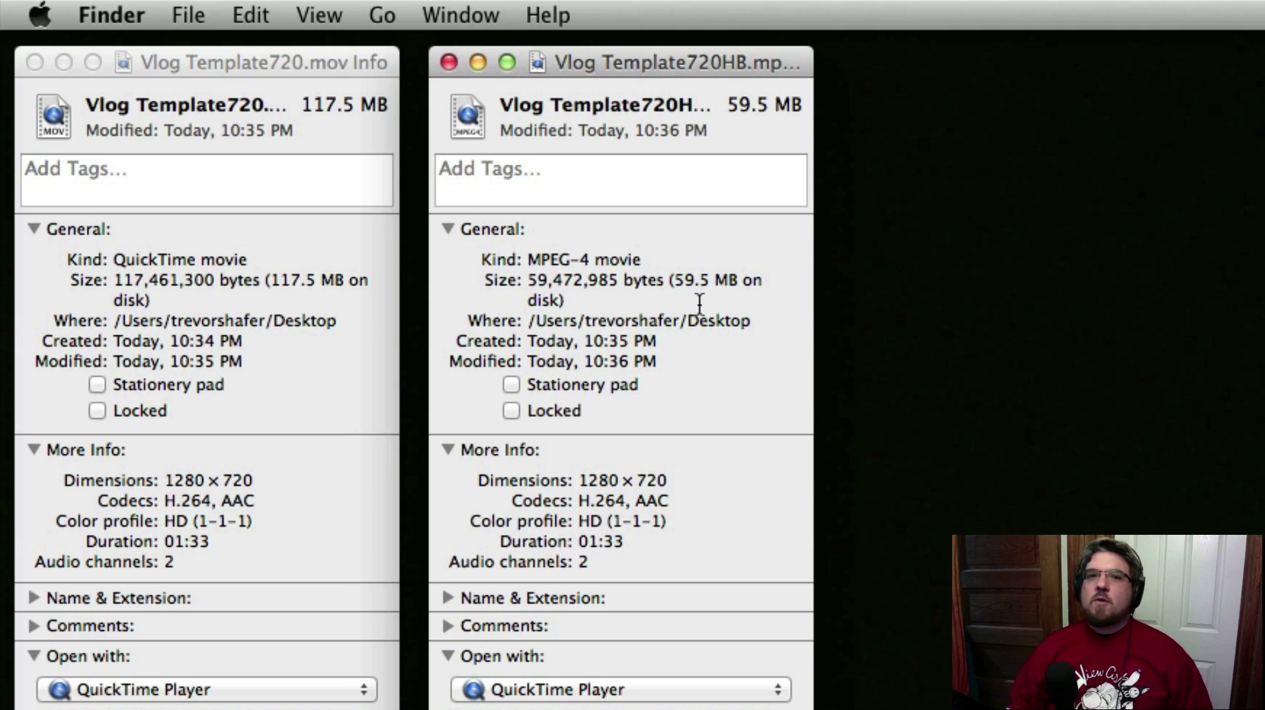
left_click(35, 63)
left_click(448, 64)
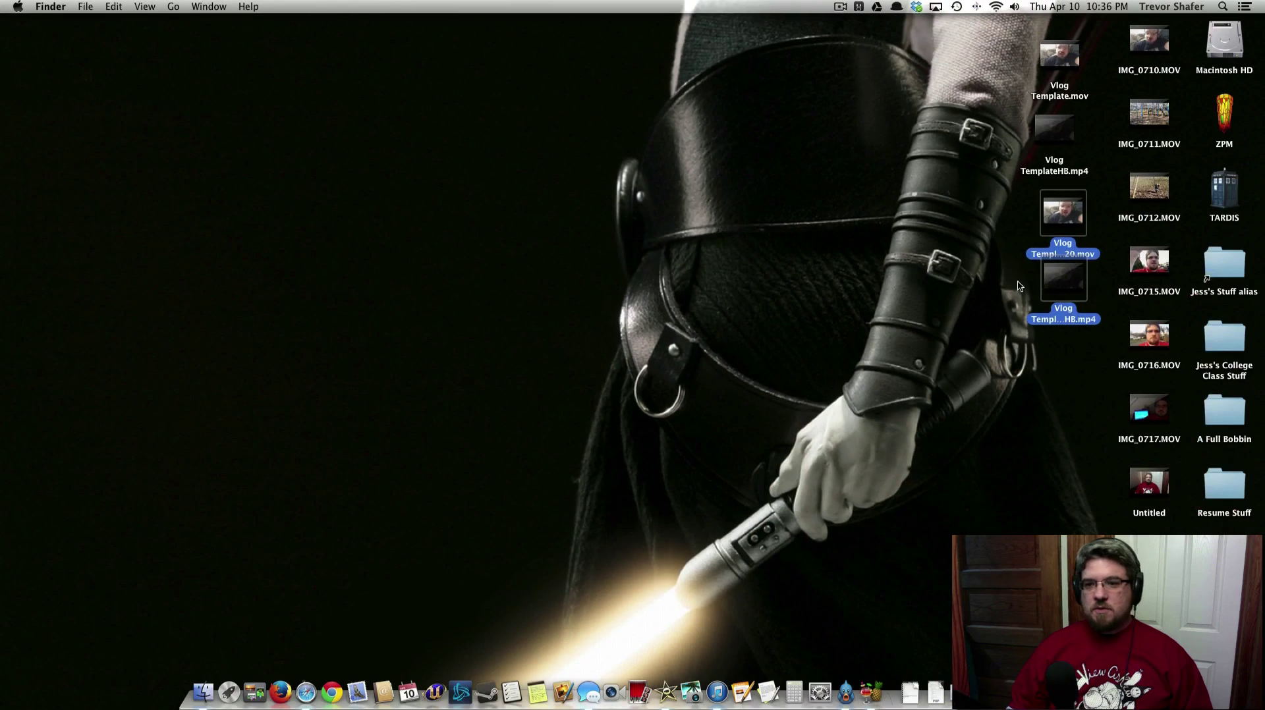
Move Vlog Template.mov, Vlog TemplateHB.mp4 and Vlog Template720.mov from the desktop to the Trash.
left_click_drag(974, 257, 1042, 78)
mouse_move(1053, 60)
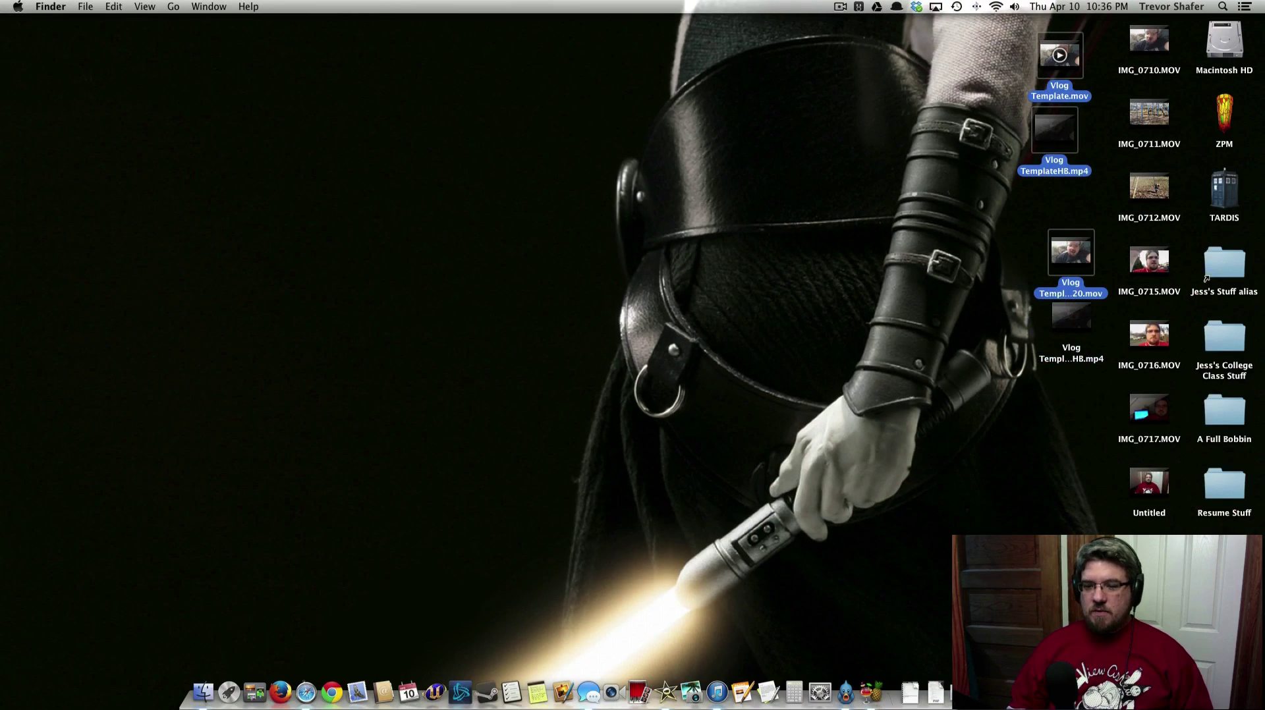
key("super+BackSpace")
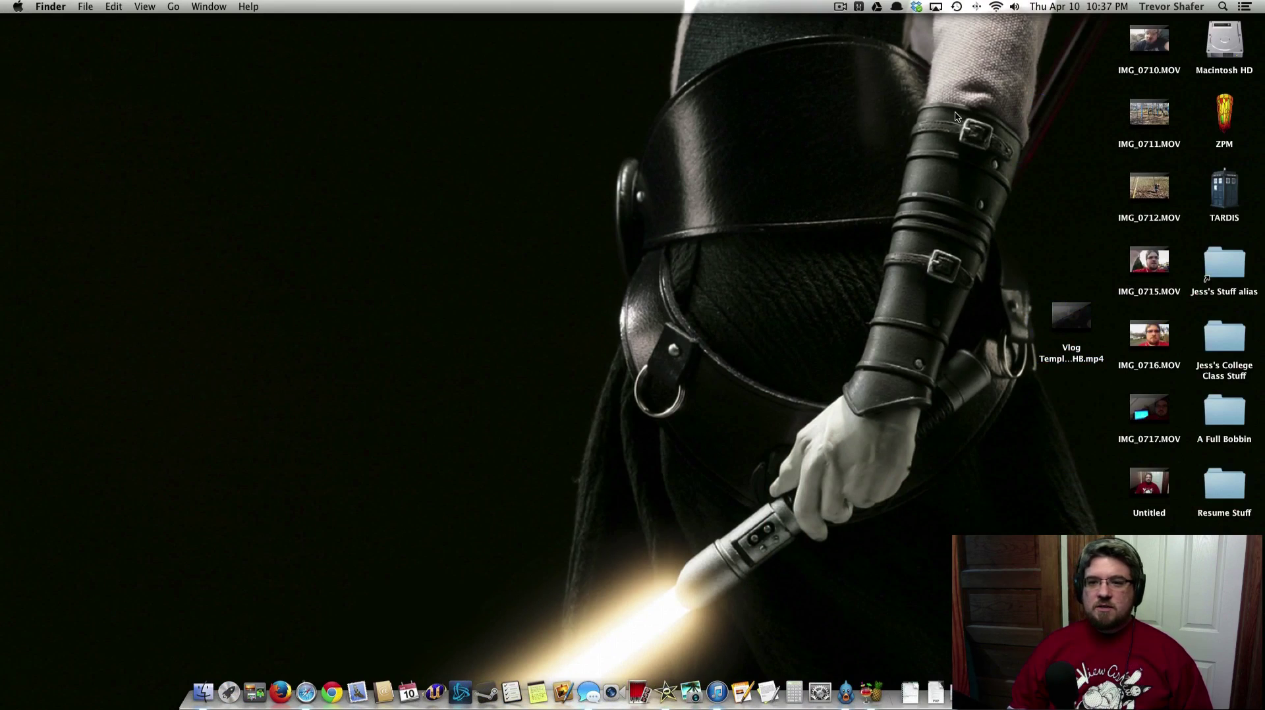
Place Vlog Template720HB.mp4 beside IMG_0710.MOV on the desktop and open the ZPM drive.
left_click_drag(1071, 315, 1076, 50)
left_click(1224, 118)
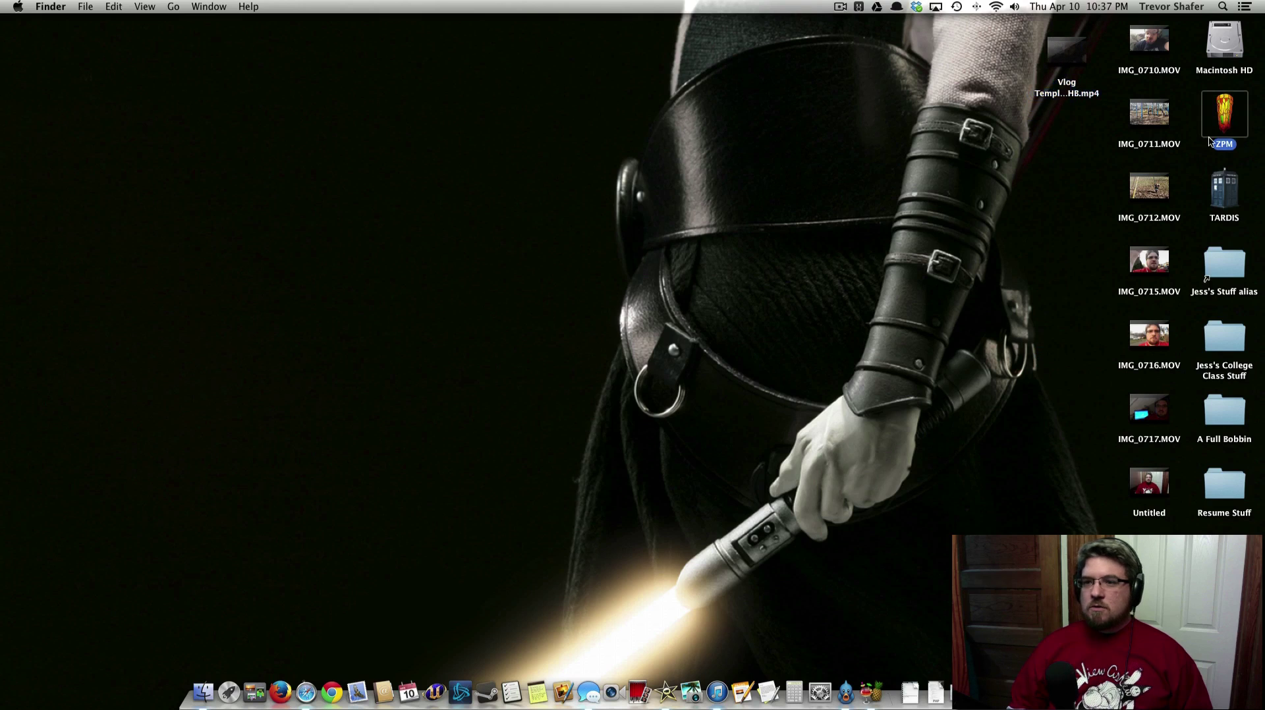
key("super+o")
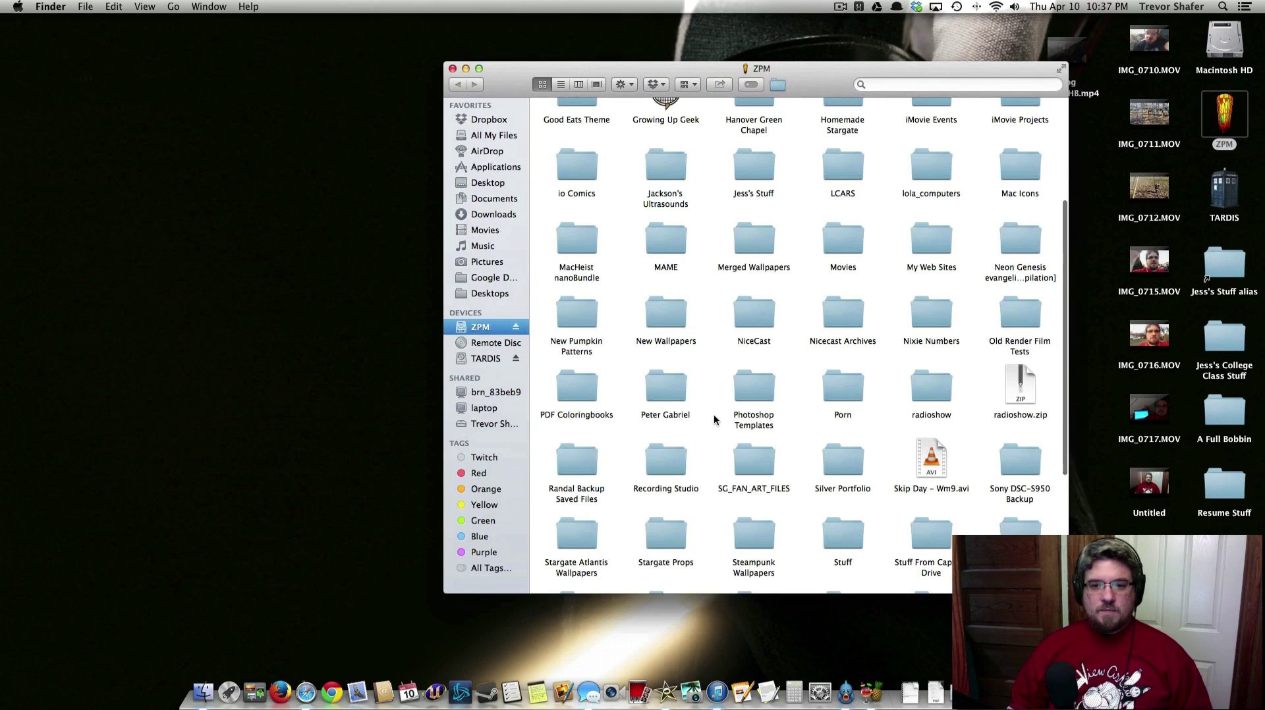
Open the Title Screen Grab Template project from the Video Blog folder on the ZPM drive in Pixelmator.
scroll(718, 414, "down", 5)
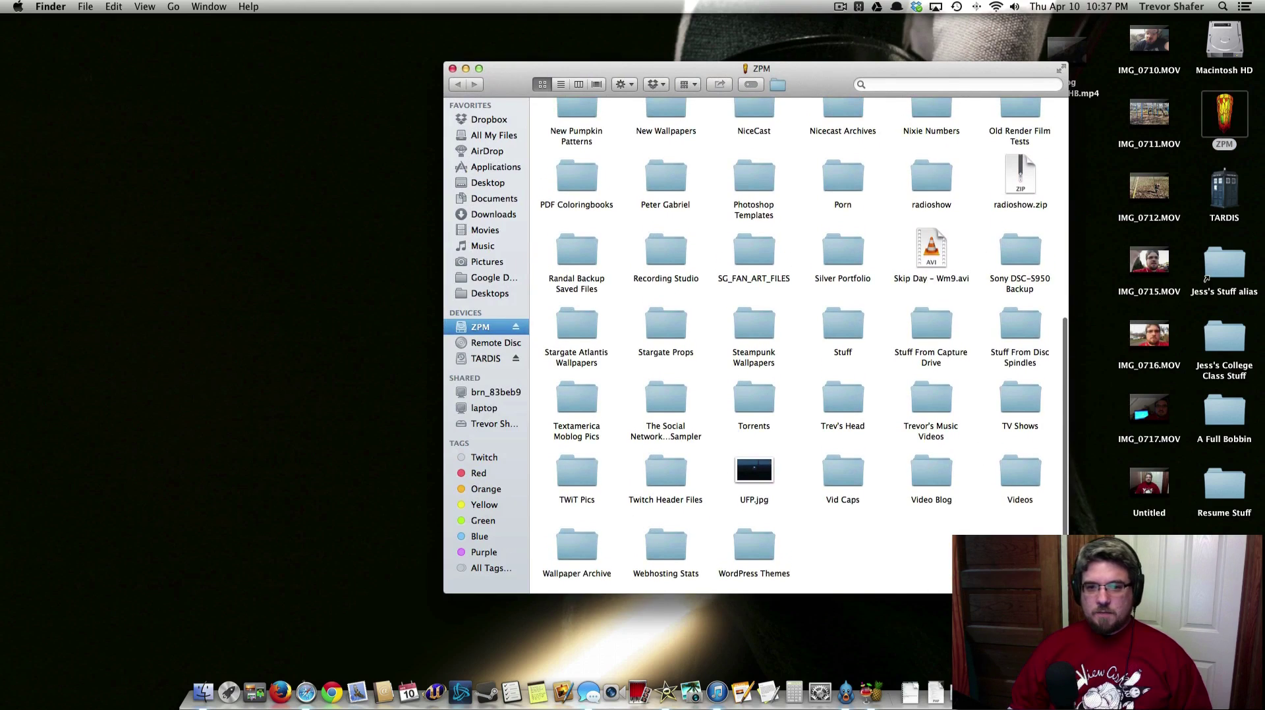
double_click(929, 474)
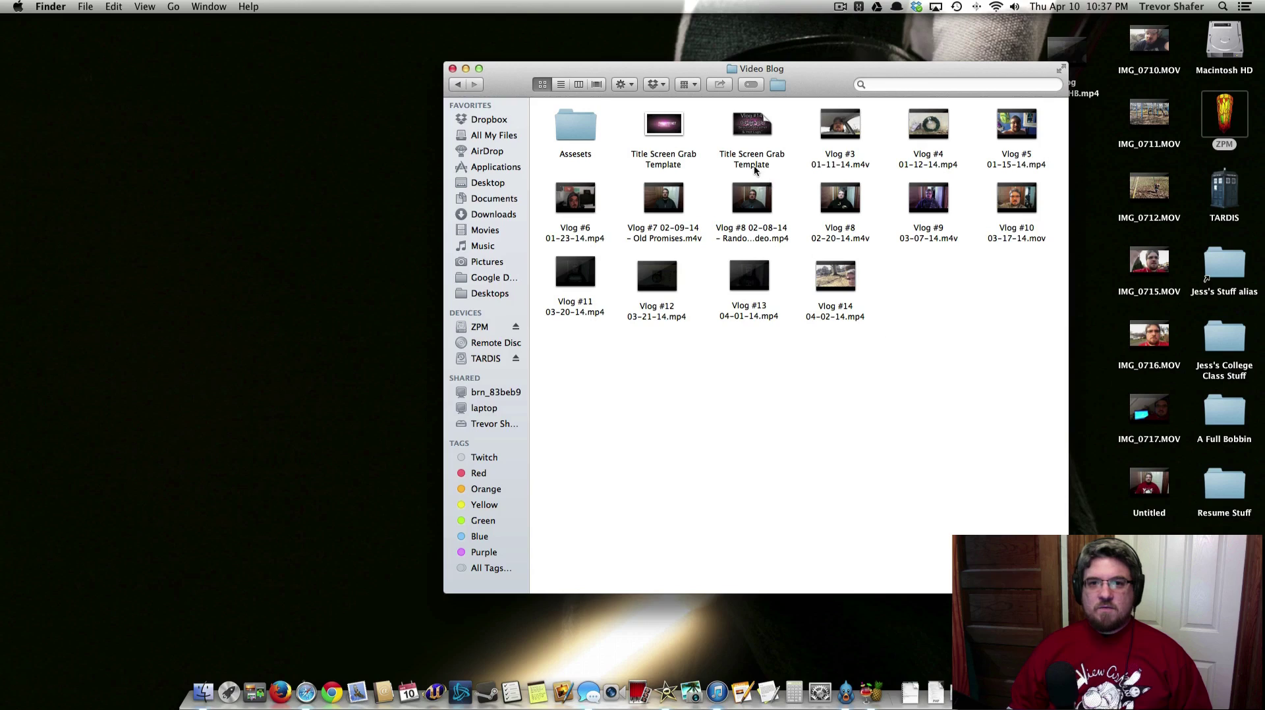
left_click(752, 129)
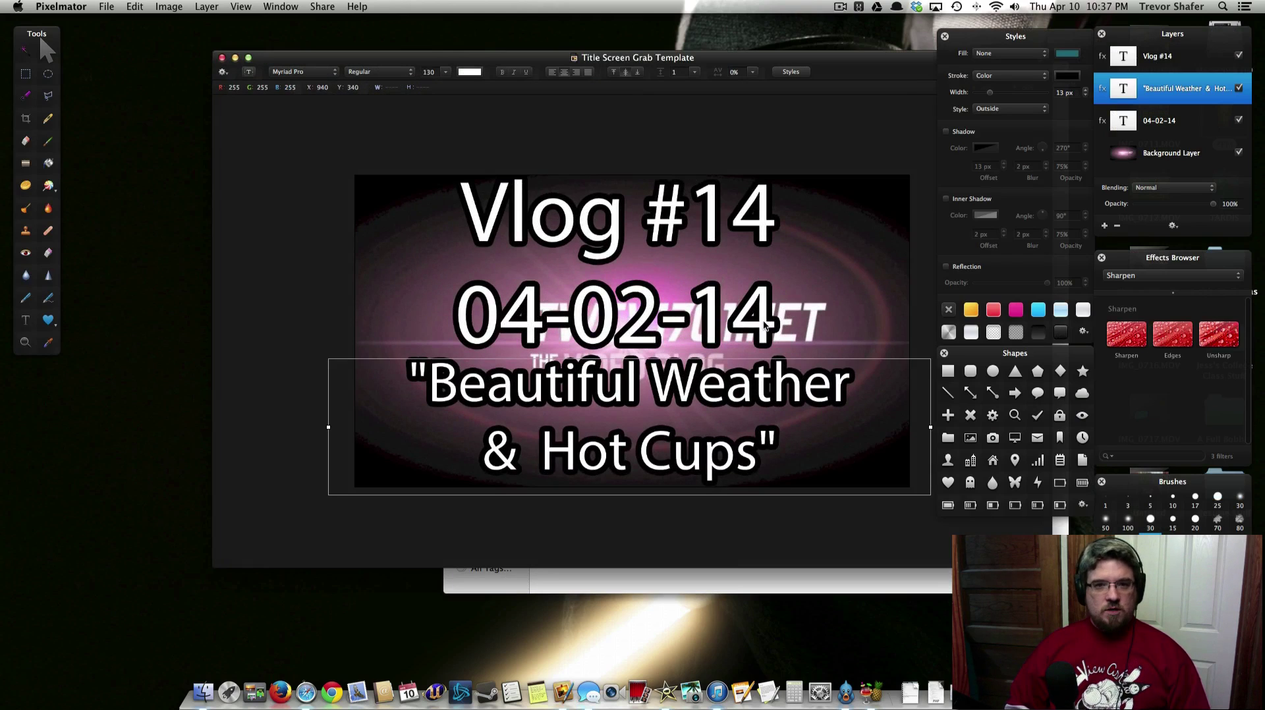
left_click_drag(706, 59, 657, 53)
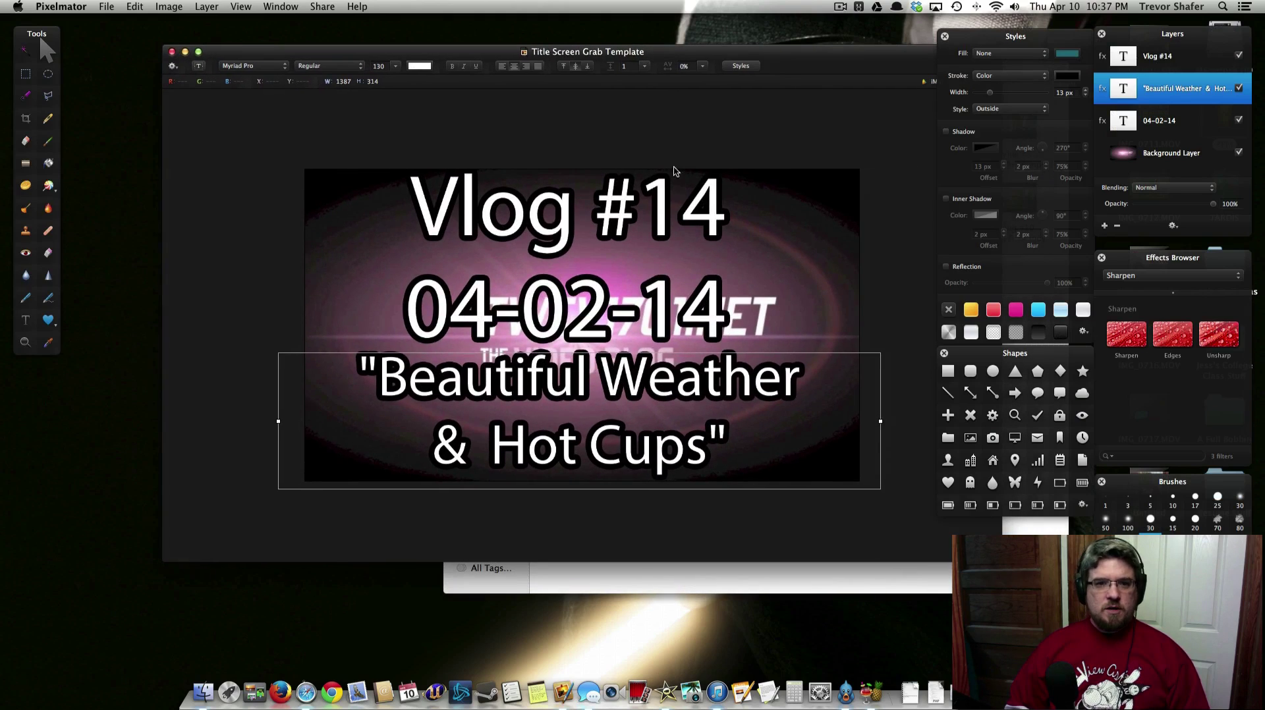
Change the title card's heading to "Vlog #15" and its date to "04-10-14".
left_click(686, 224)
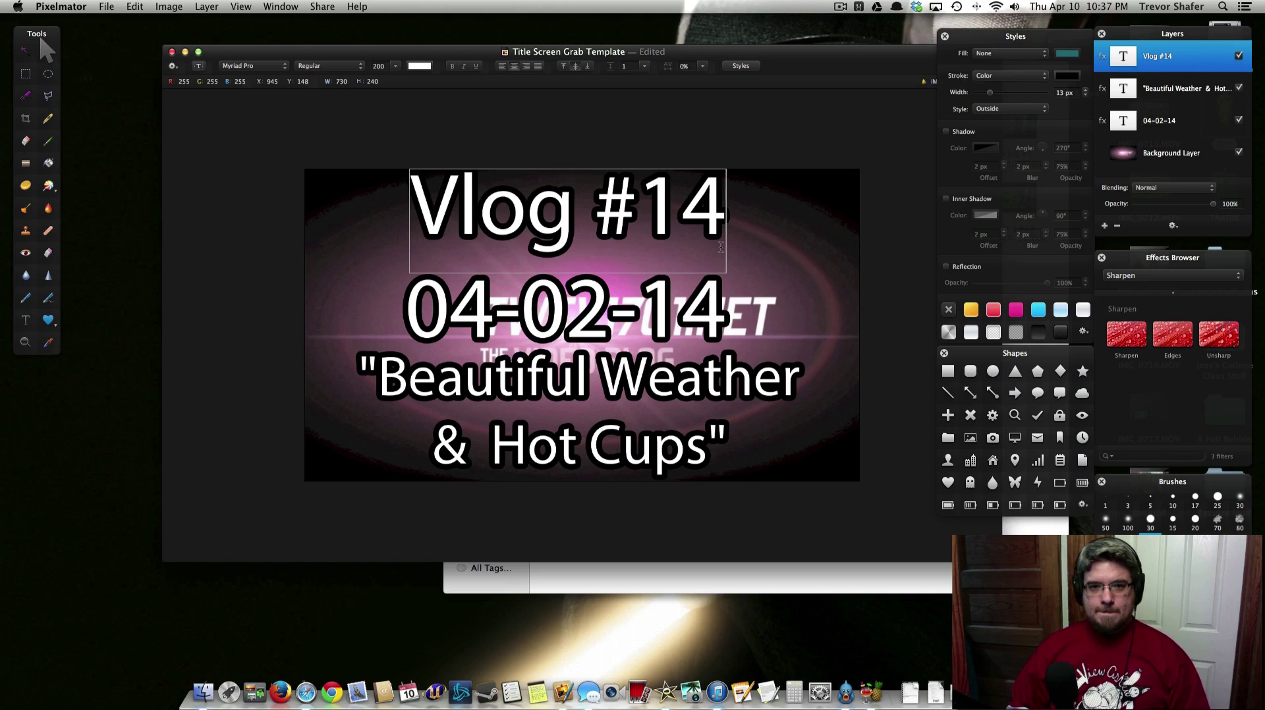
key("BackSpace")
type("5")
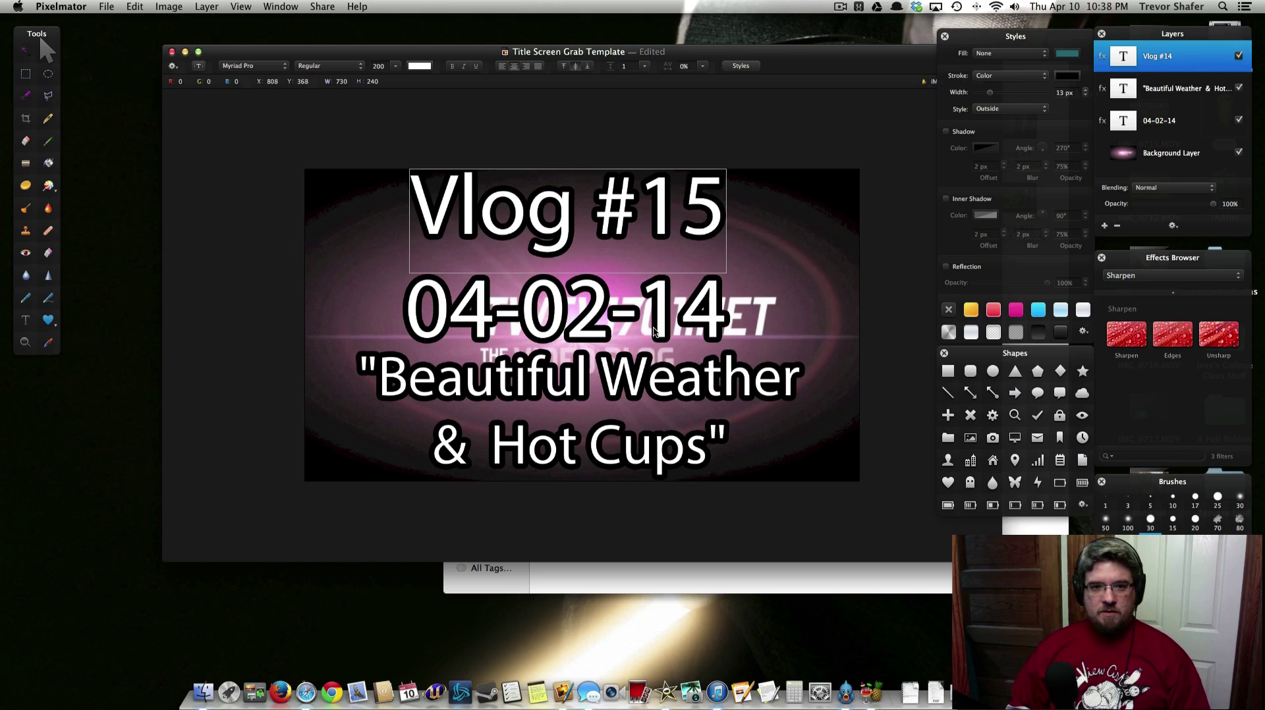
left_click(627, 333)
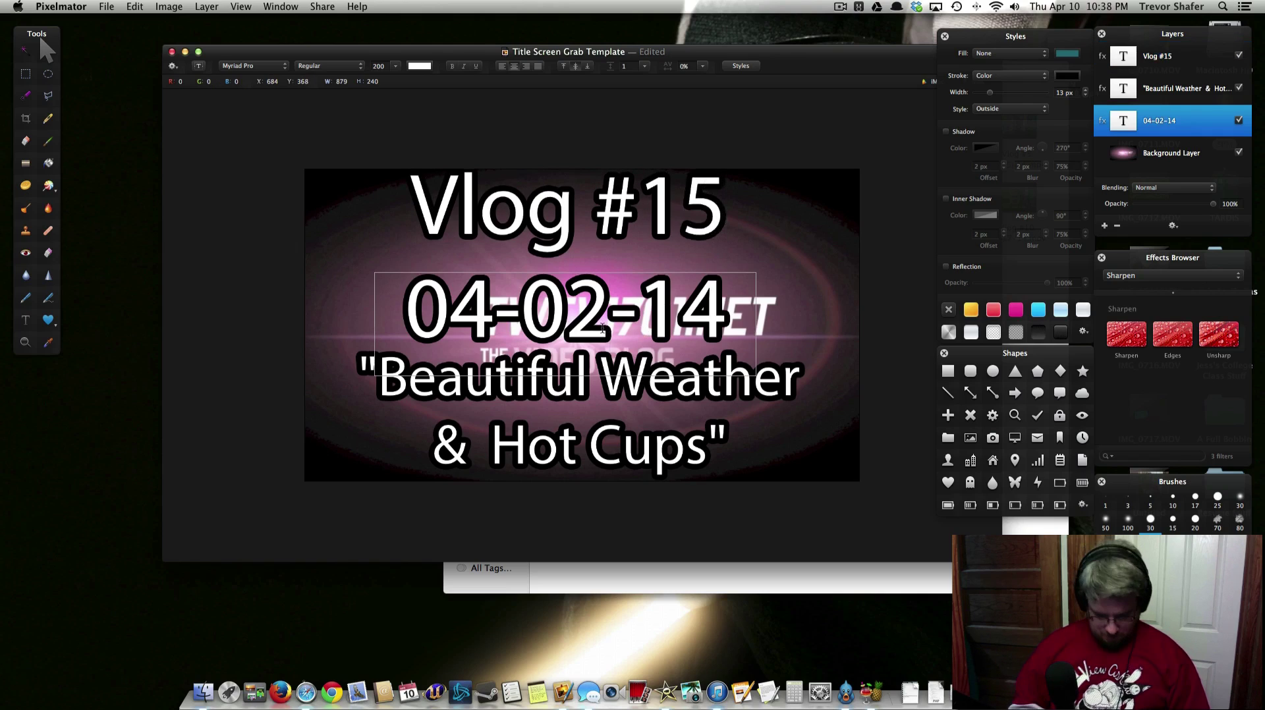
key("BackSpace")
key("BackSpace")
type("10")
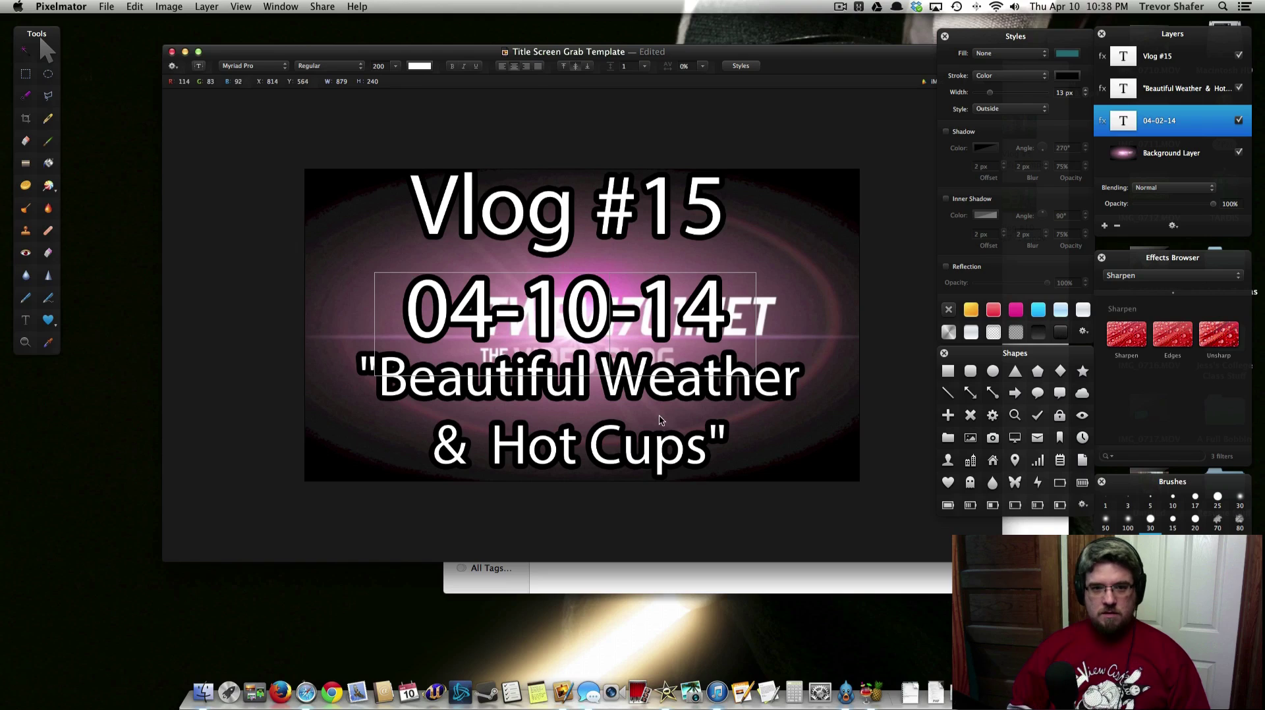
Replace the episode title between the quotation marks with "Springtime".
left_click(664, 440)
left_click(694, 448)
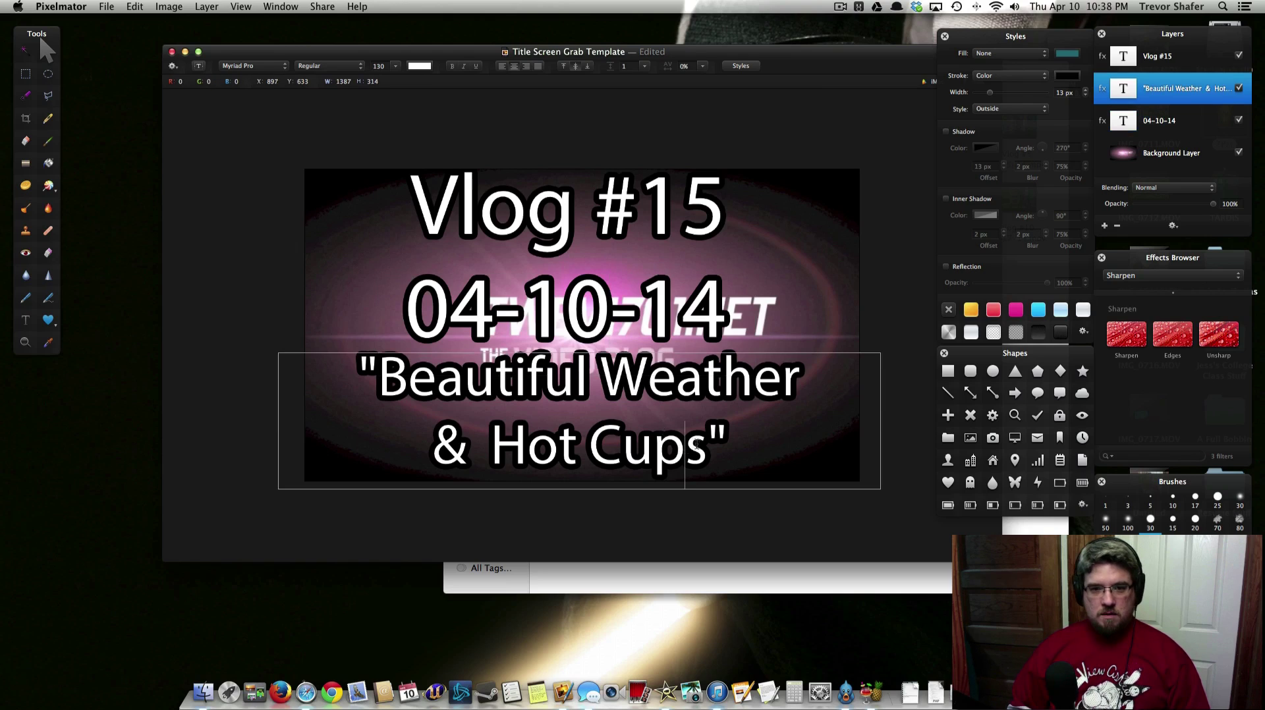
left_click_drag(708, 448, 387, 375)
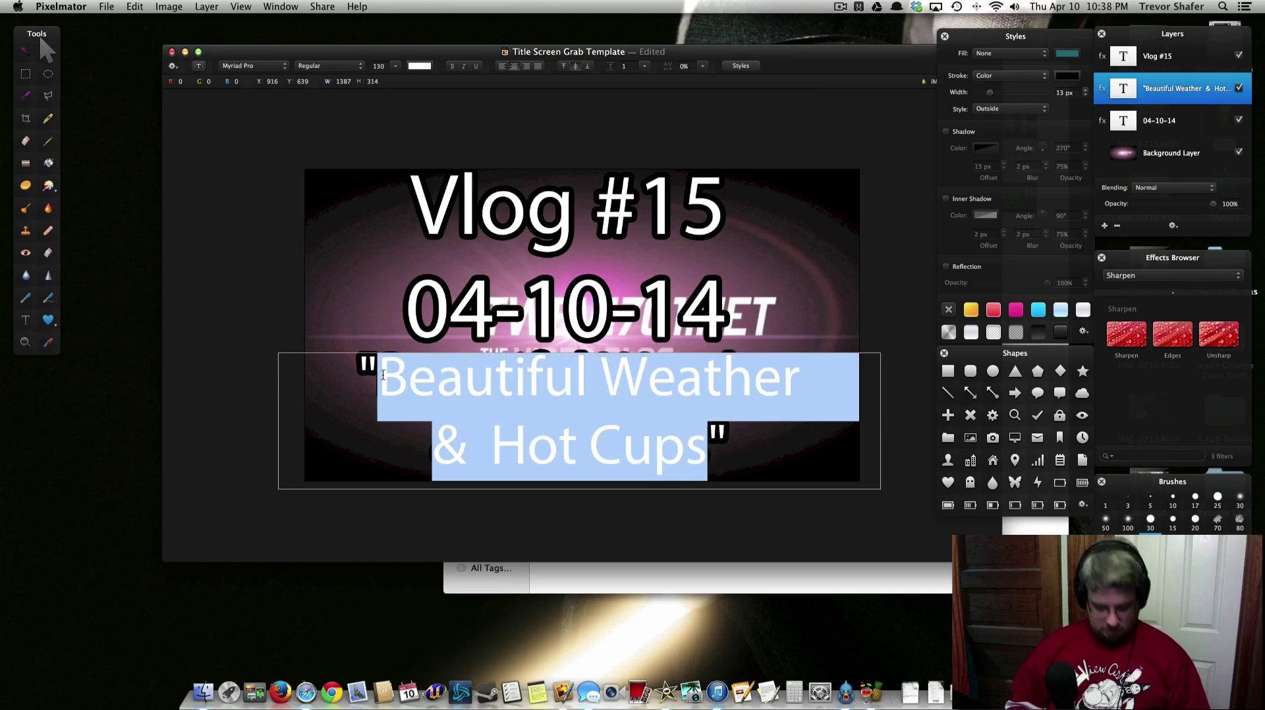
type("Spt")
key("BackSpace")
type("ringtime")
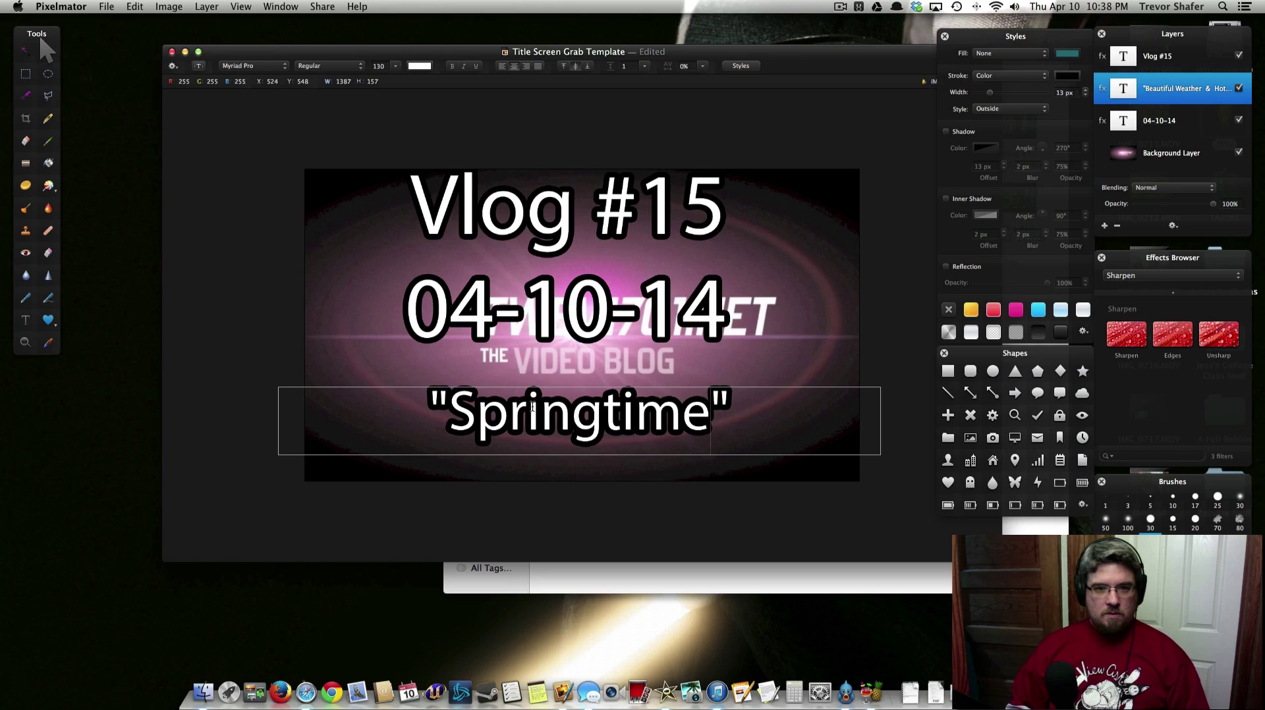
Set the "Springtime" text to font size 160 and nudge it slightly down on the title card.
double_click(532, 406)
left_click_drag(731, 438, 424, 425)
left_click(396, 66)
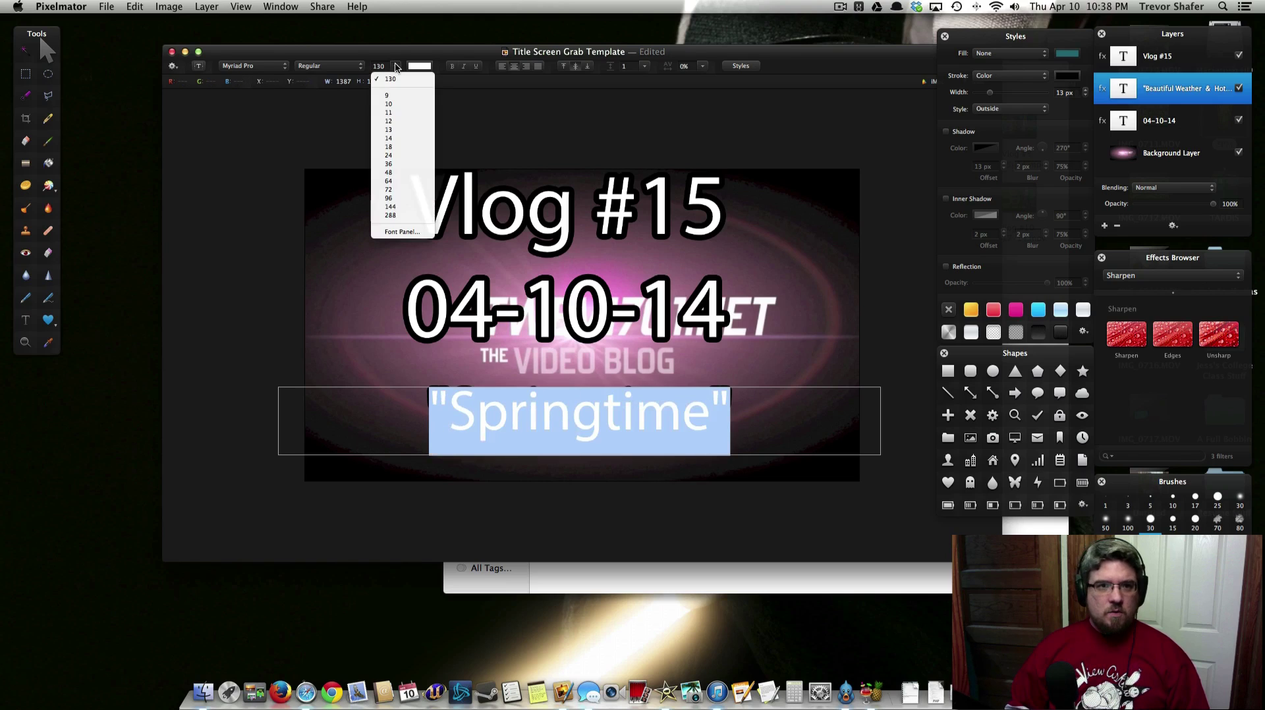
left_click(390, 206)
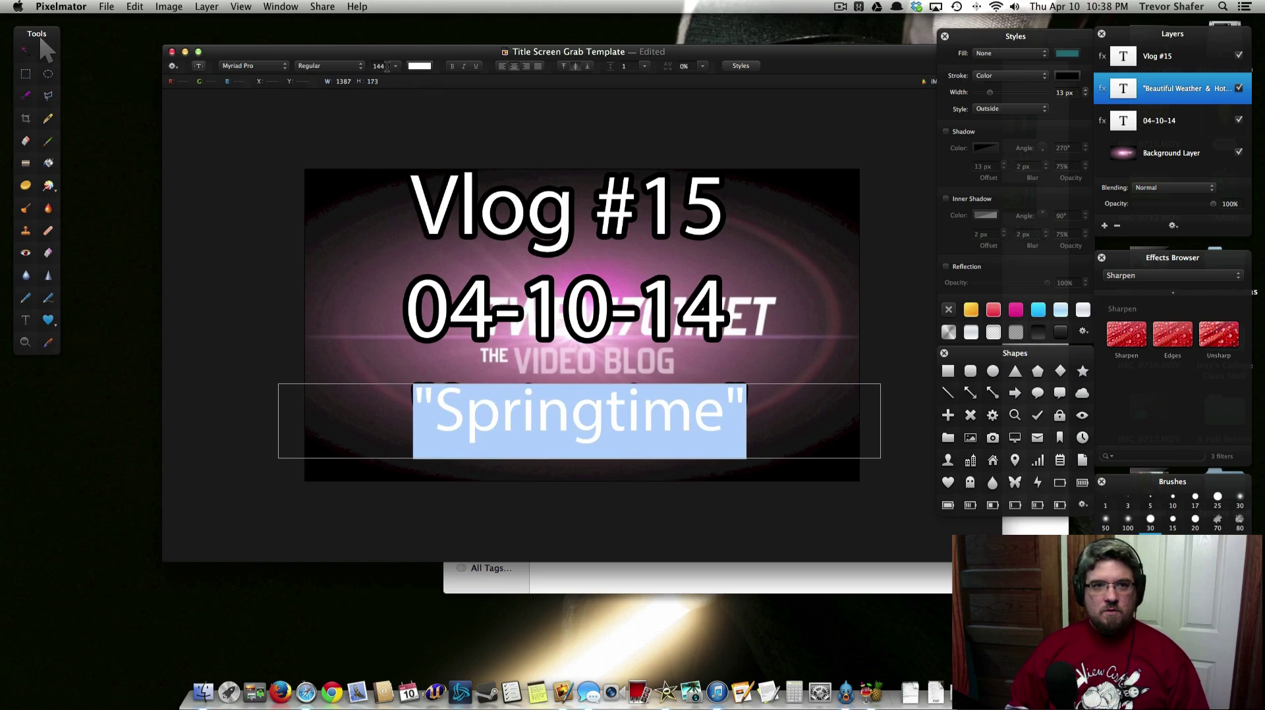
double_click(378, 66)
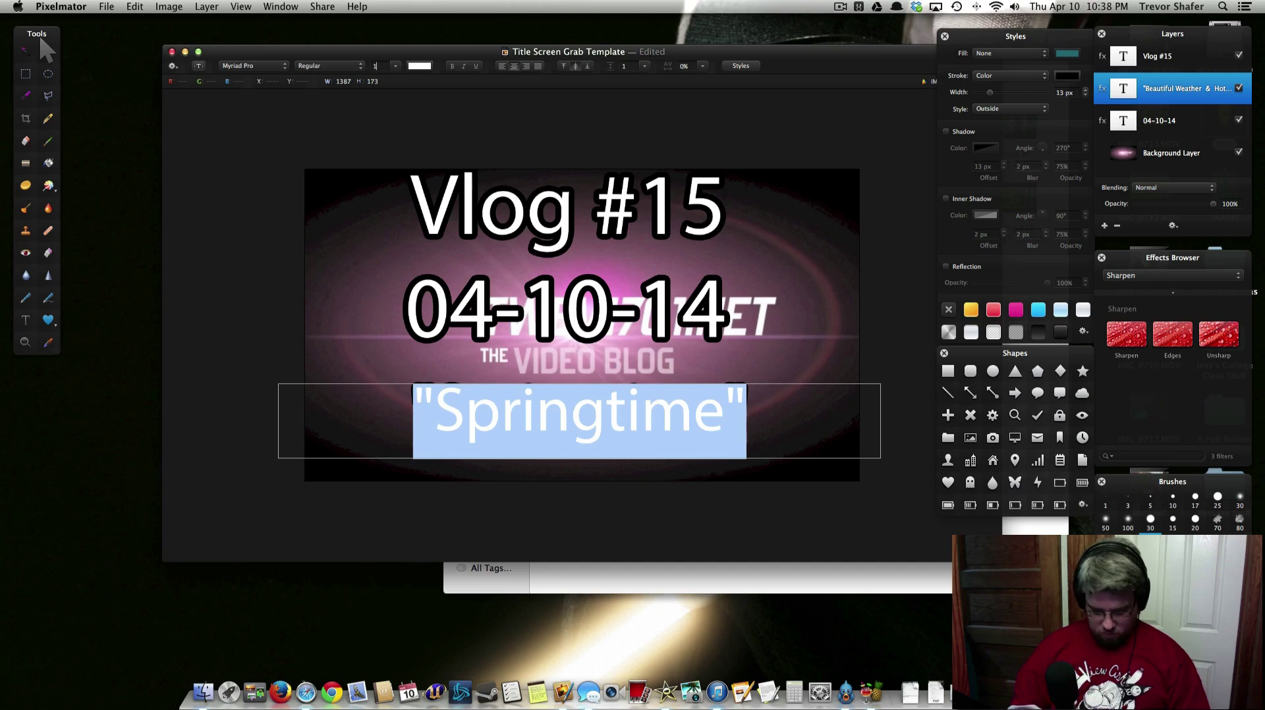
type("160")
key("Return")
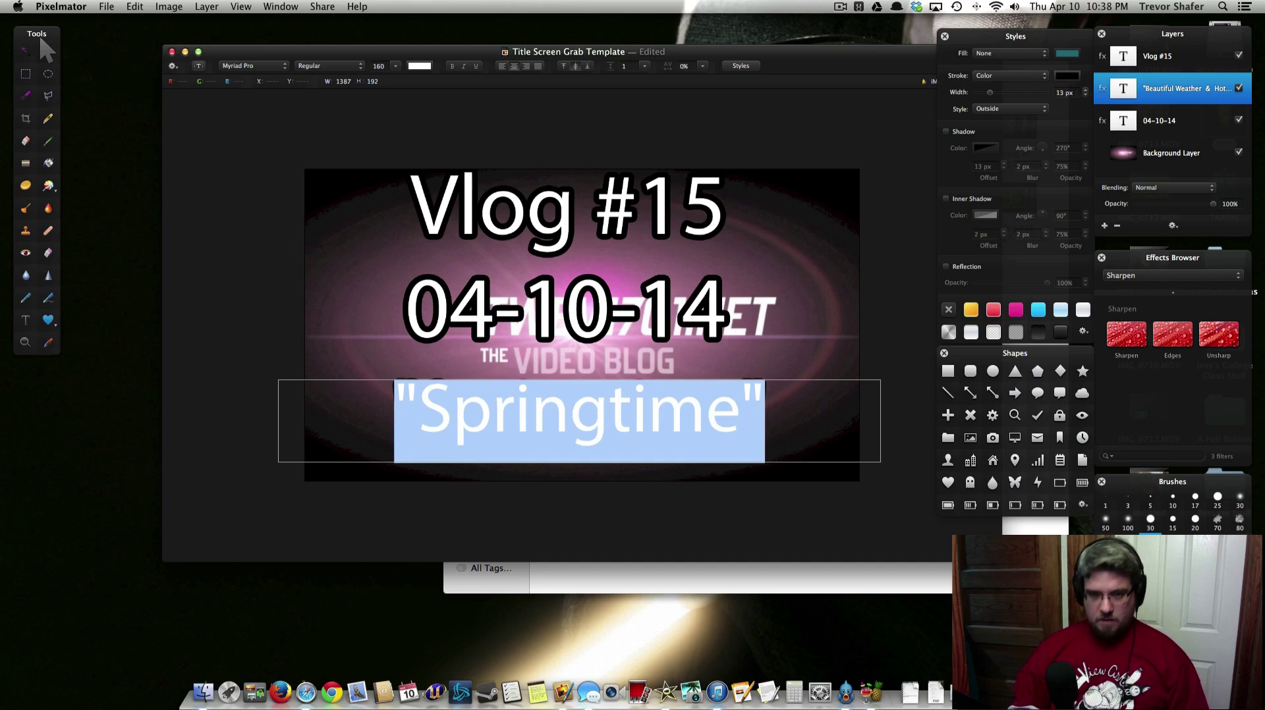
left_click(610, 359)
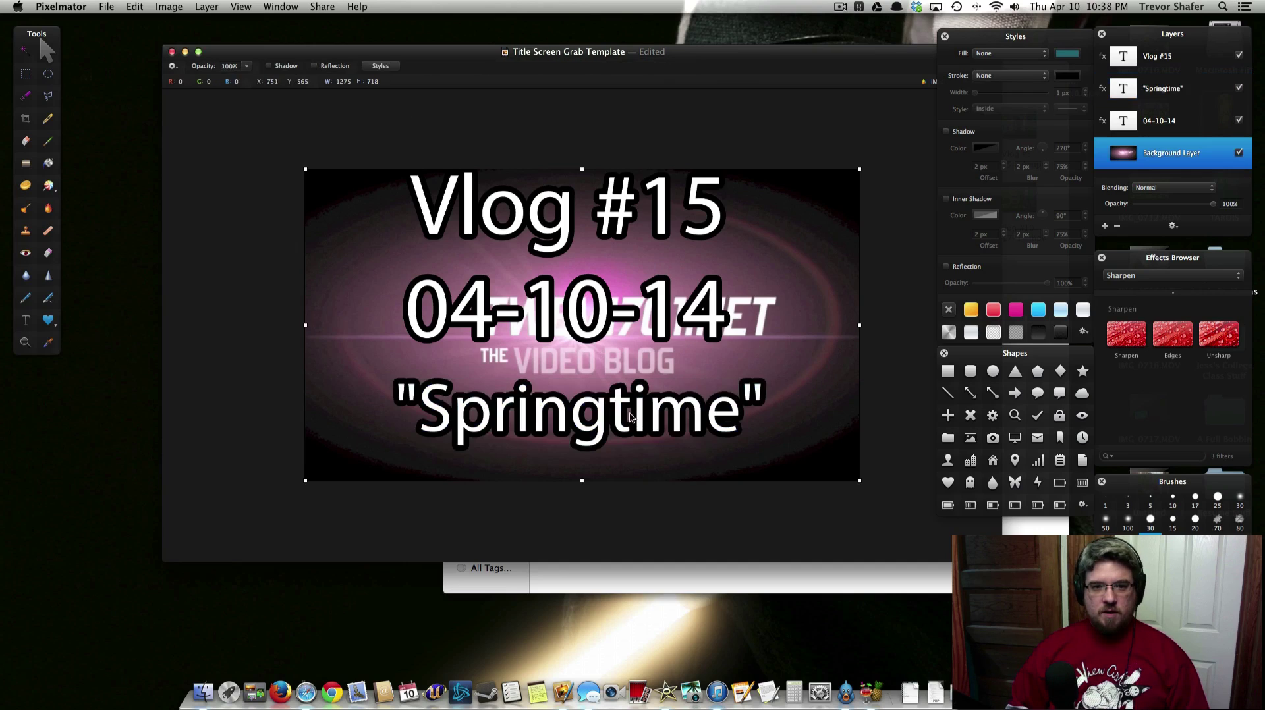
left_click(609, 425)
left_click_drag(609, 425, 607, 425)
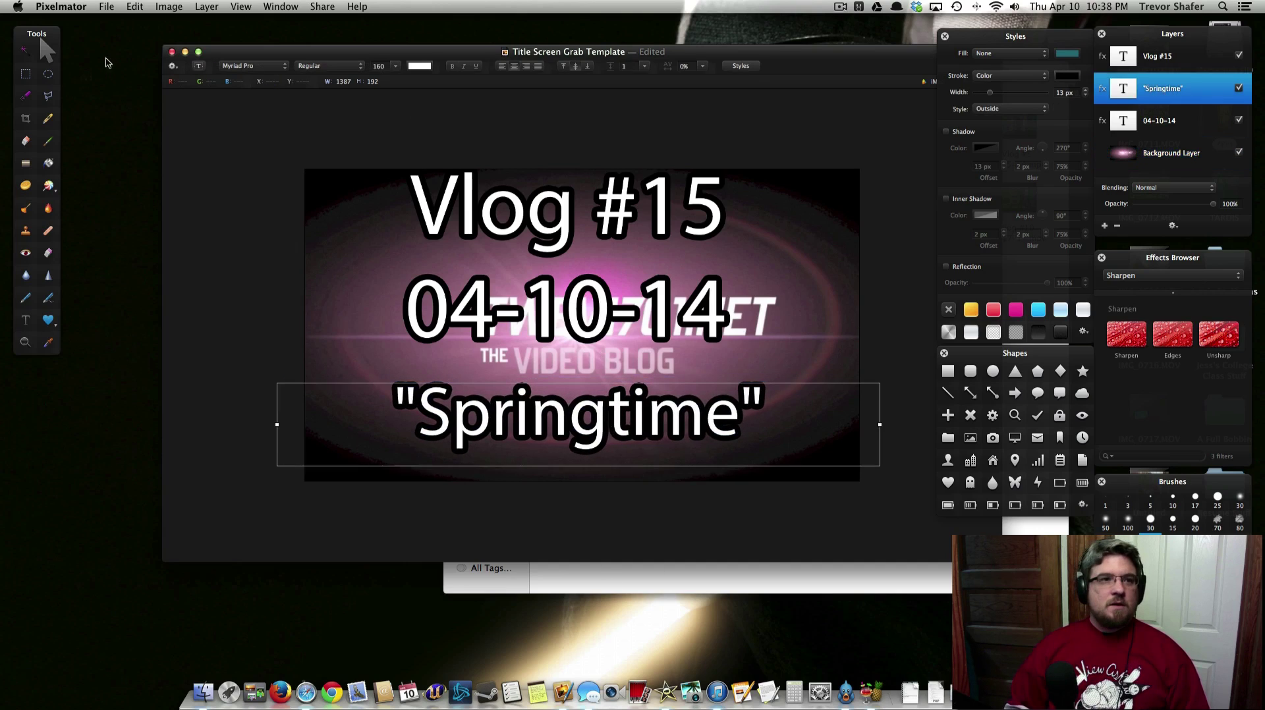
Export the title card as a PNG image and quit Pixelmator.
left_click(107, 7)
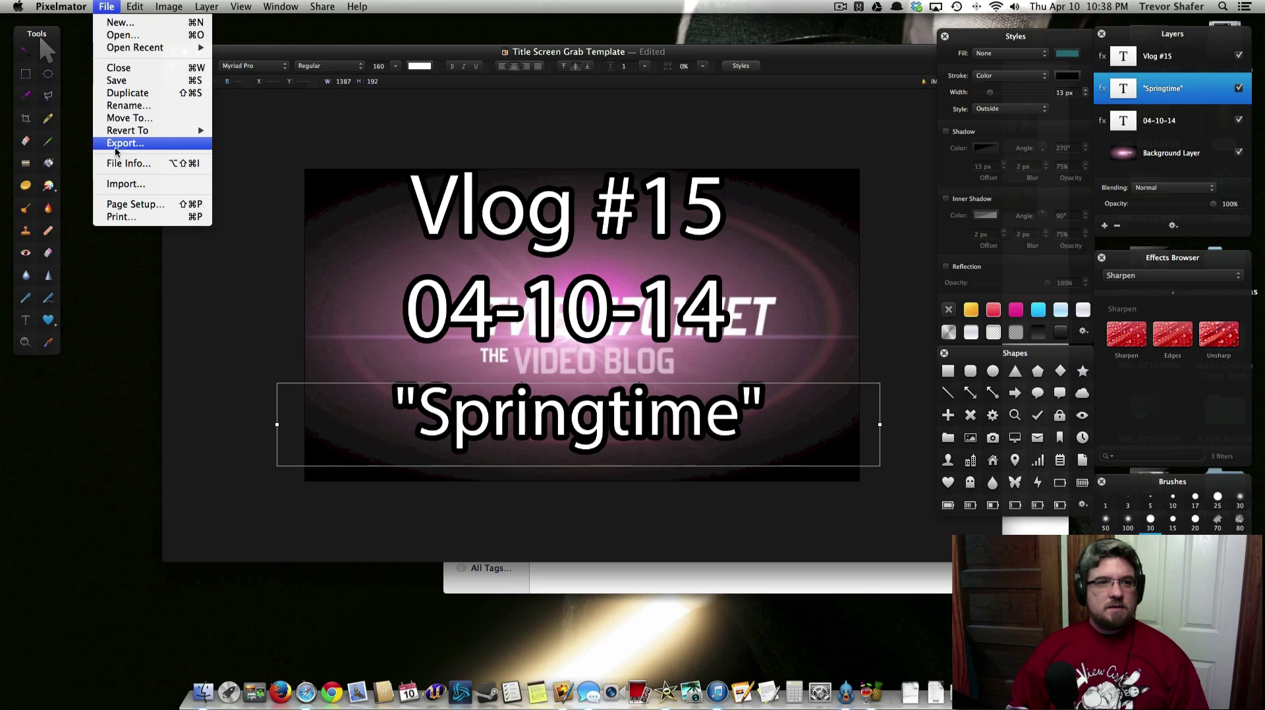
left_click(138, 202)
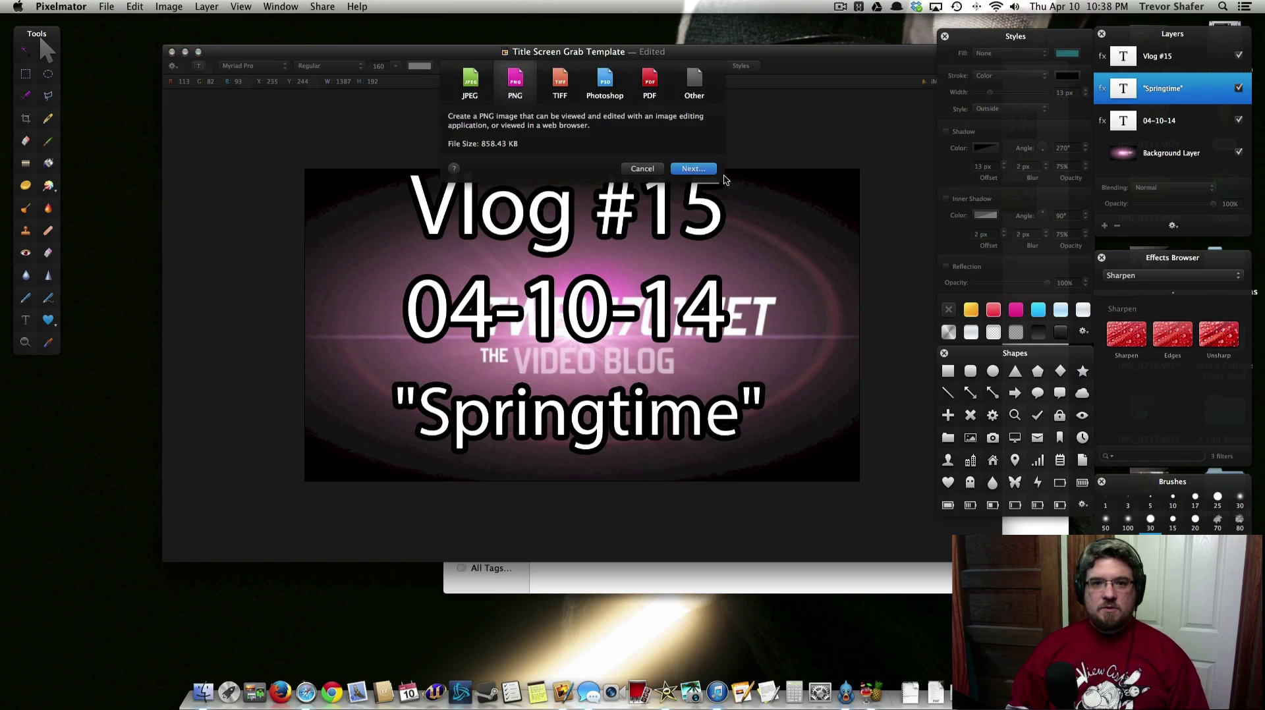
left_click(708, 170)
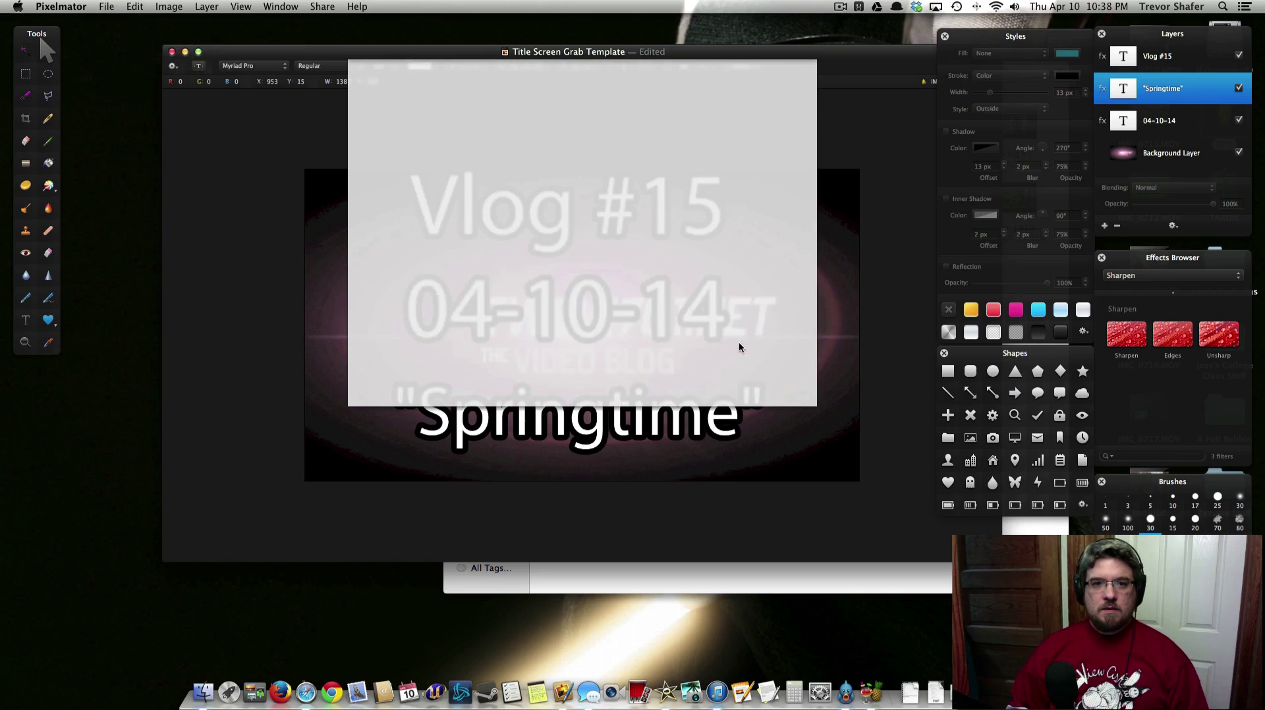
left_click(777, 394)
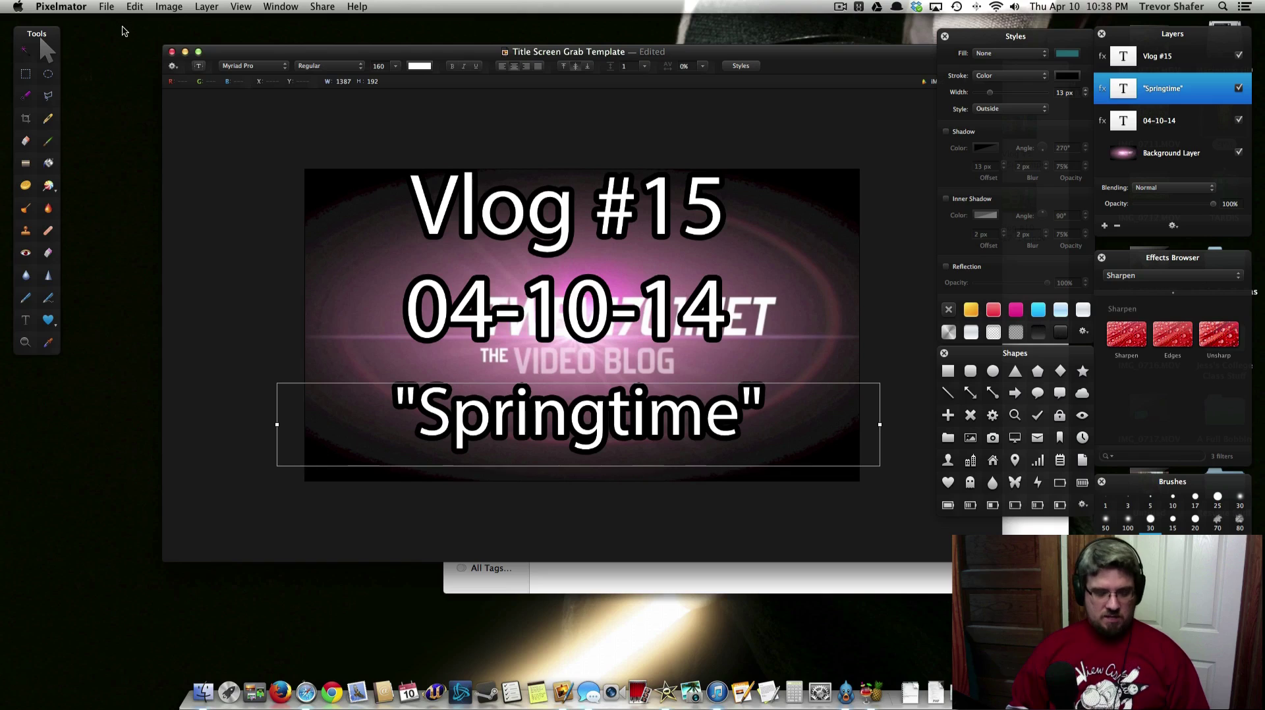
key("super+q")
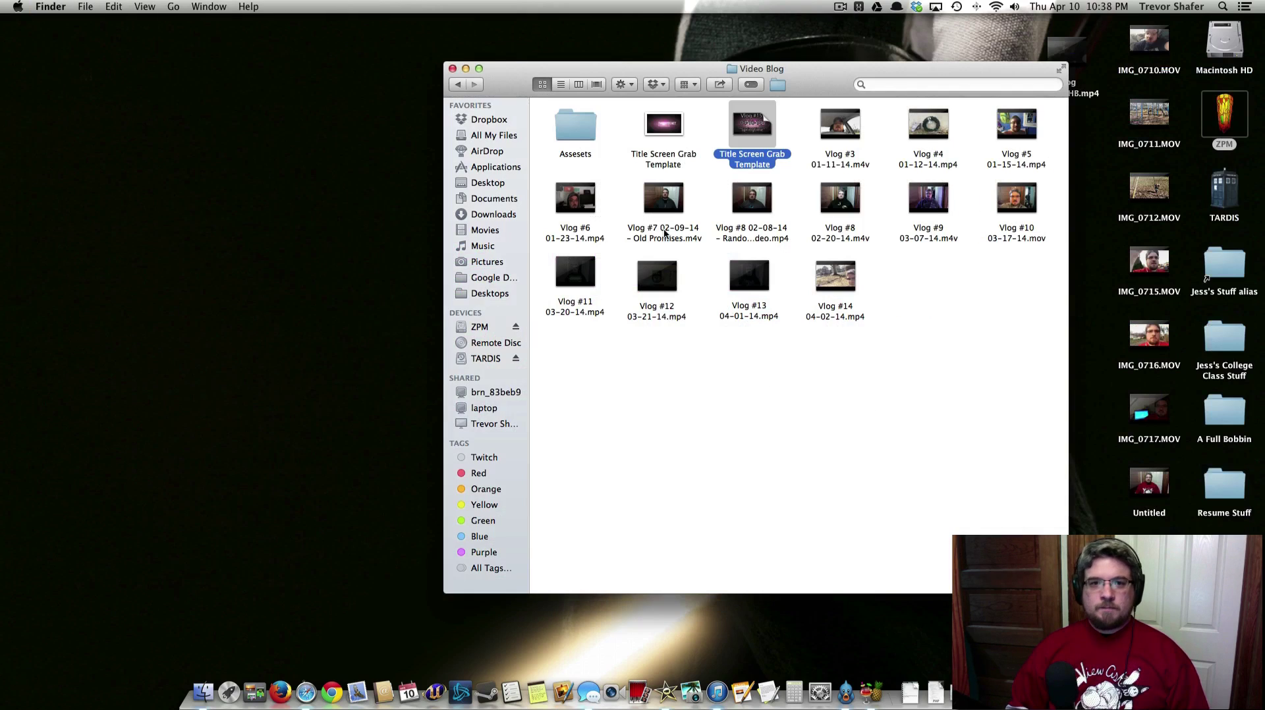
Minimize the Video Blog window and rename the compressed 720p video on the desktop as "Vlog # 15 04-10-14.mp4".
left_click(466, 68)
left_click(1063, 98)
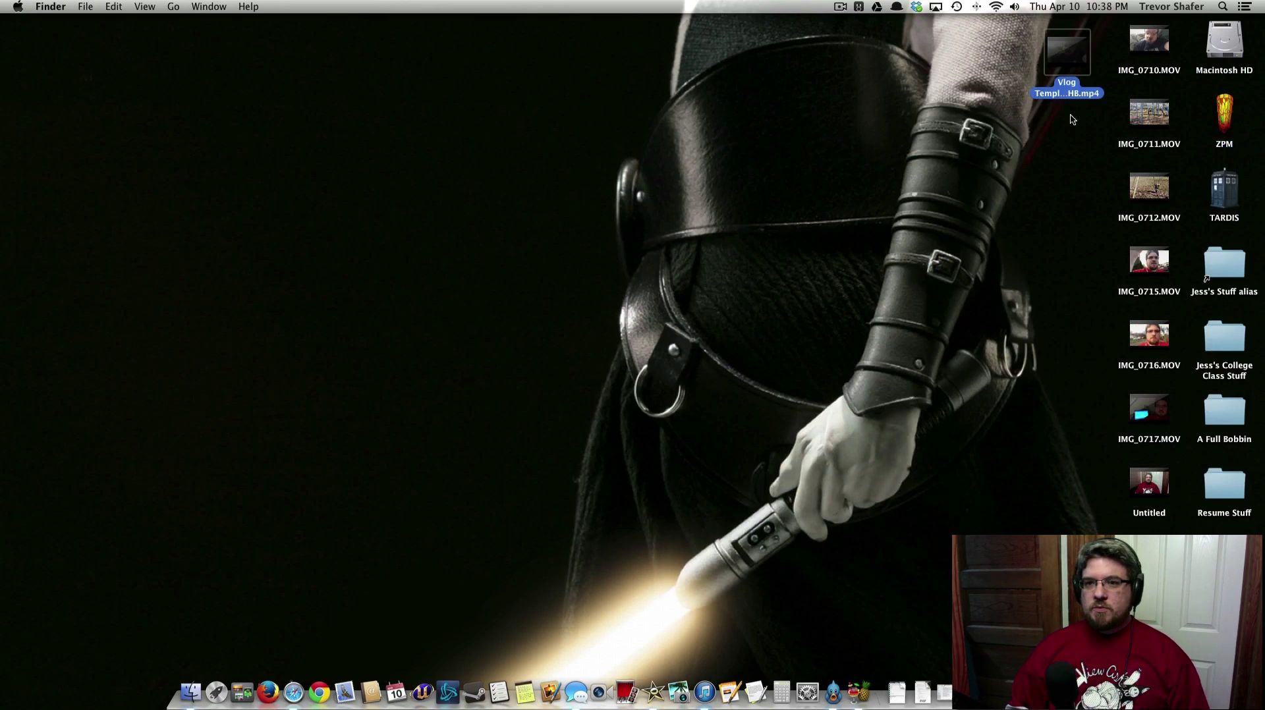
key("Return")
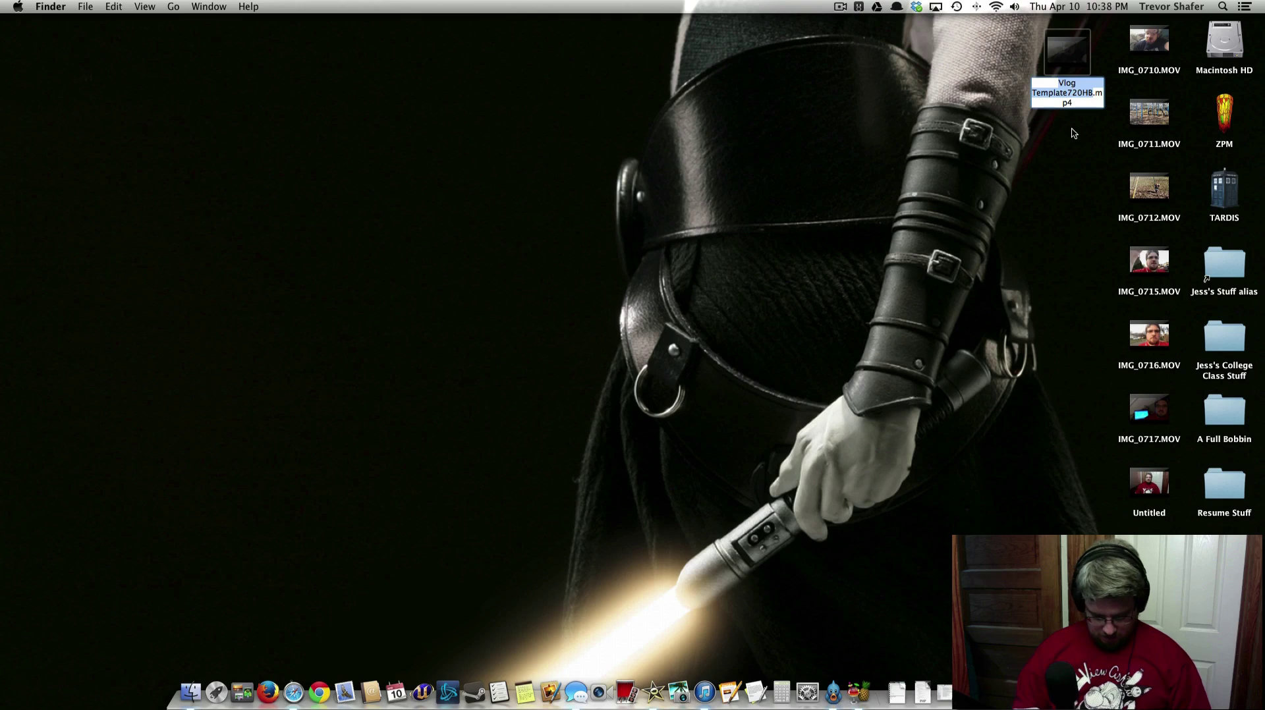
type("Vlog")
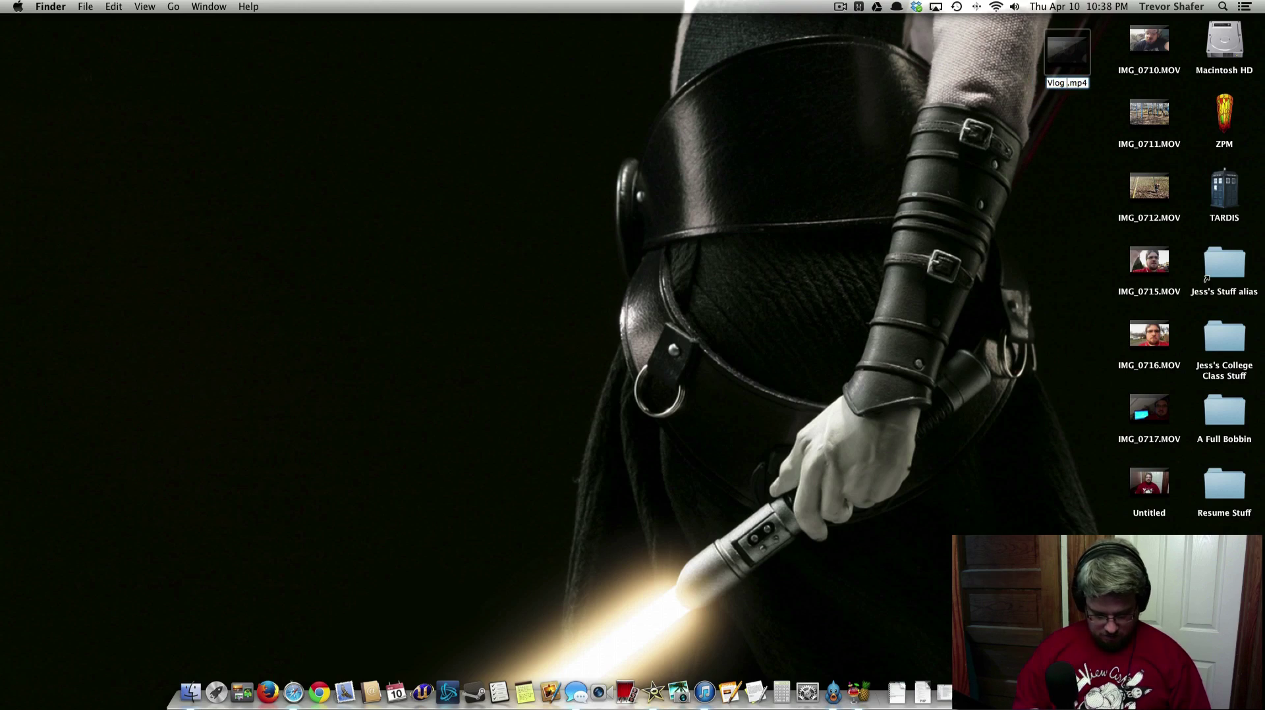
type(" # 15")
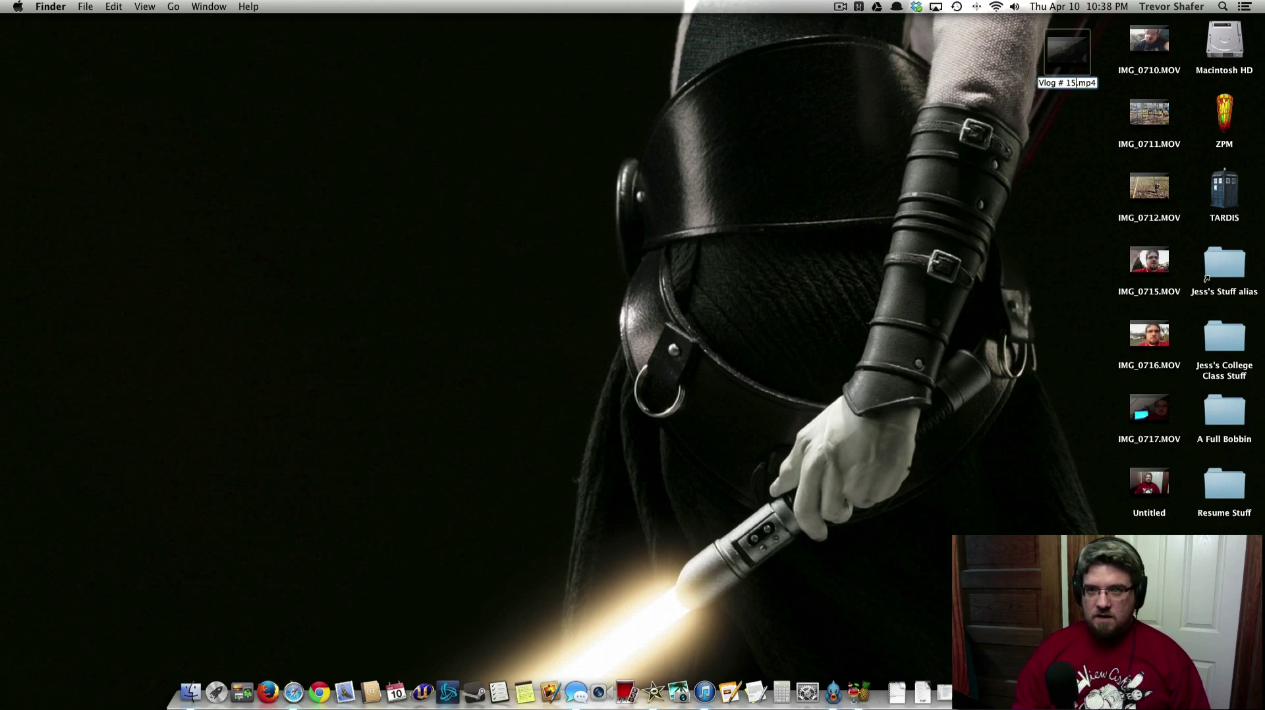
type(" 04-1")
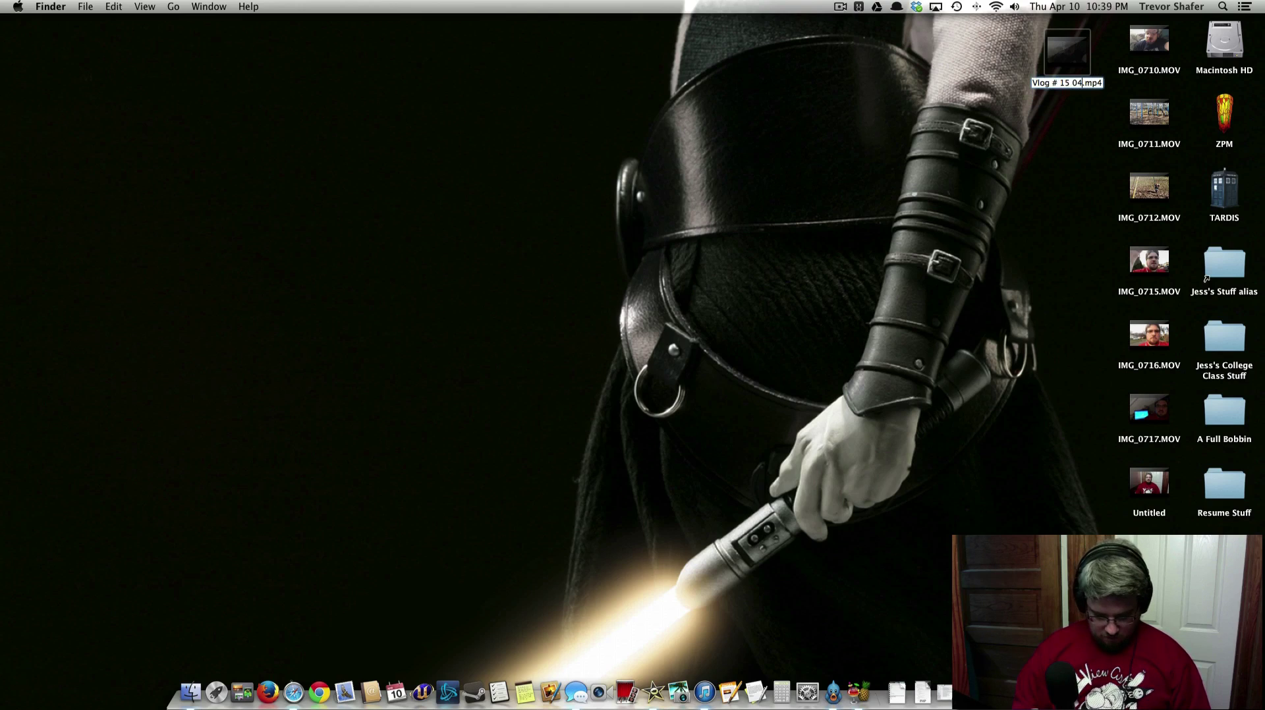
type("0-14")
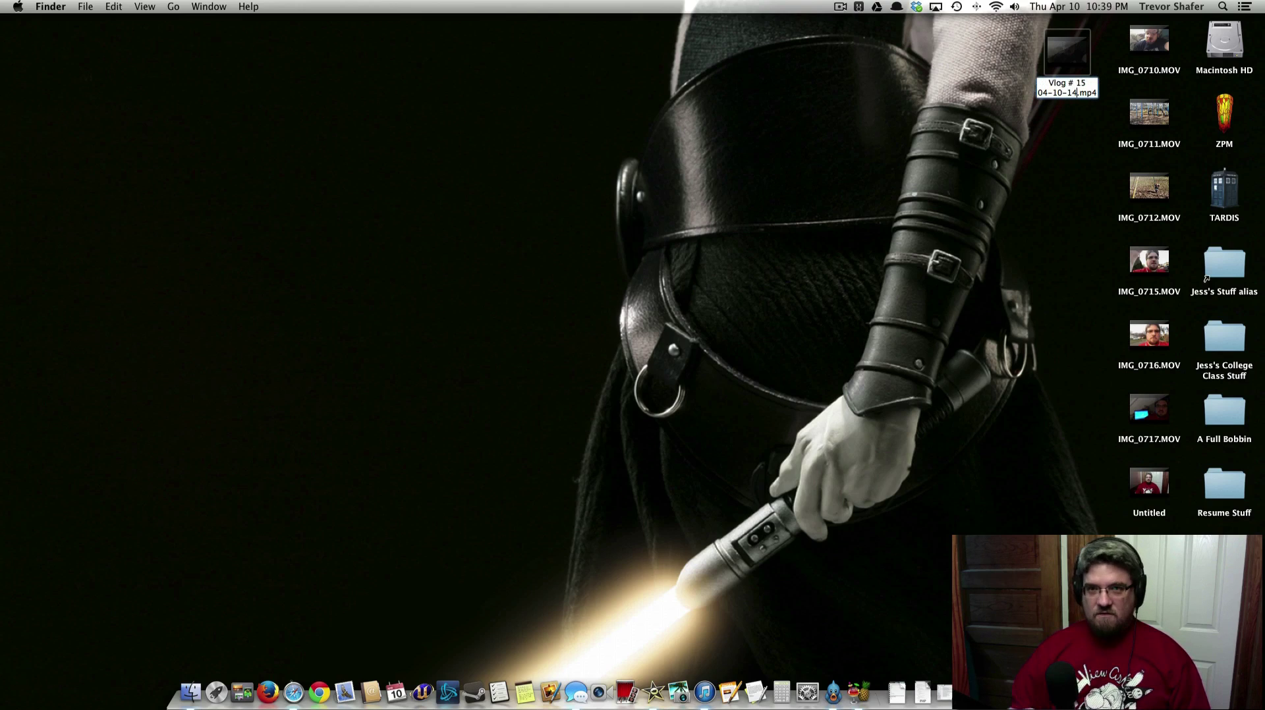
left_click(1072, 142)
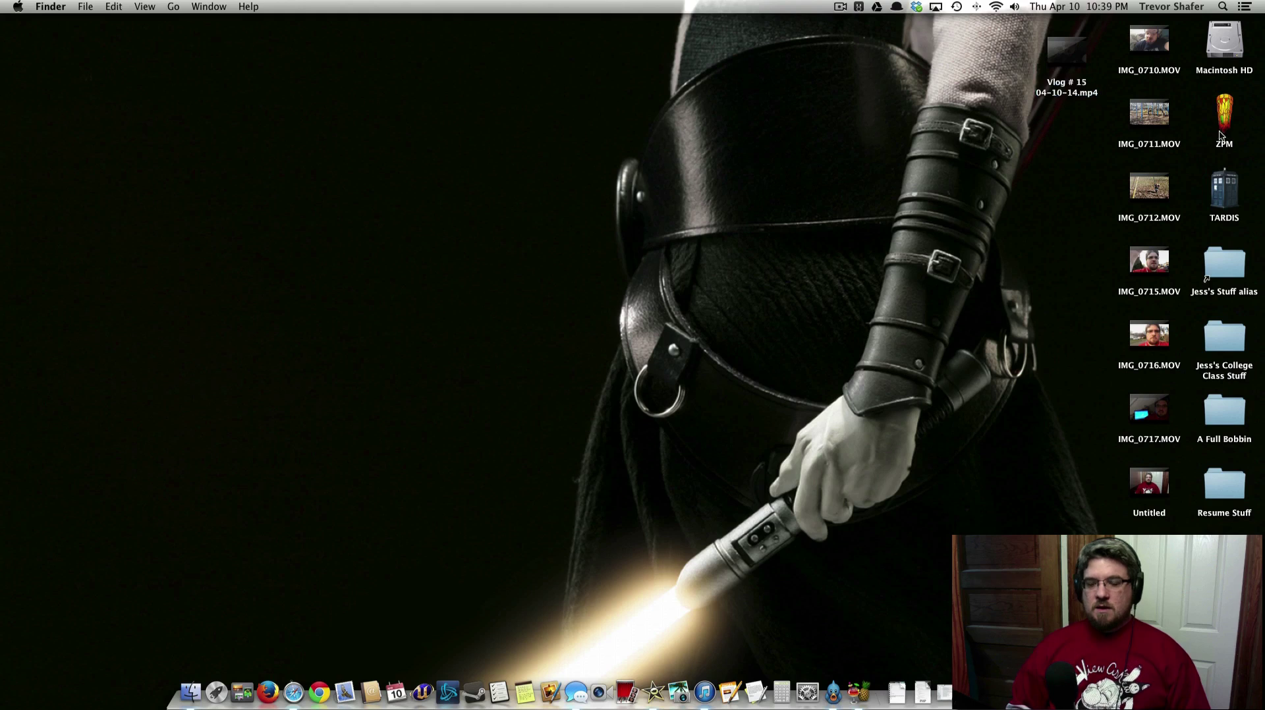
Restore the Video Blog window and copy Vlog # 15 04-10-14.mp4 from the desktop into the folder.
left_click(944, 692)
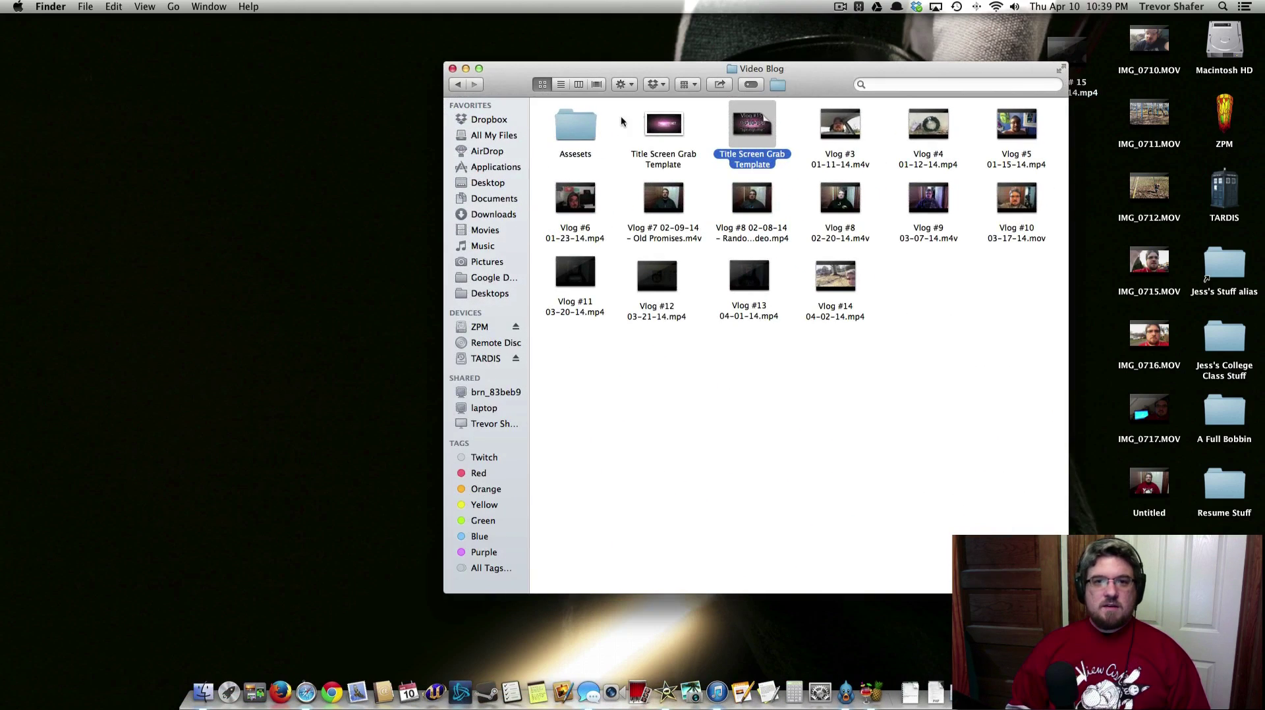
left_click_drag(819, 89, 668, 72)
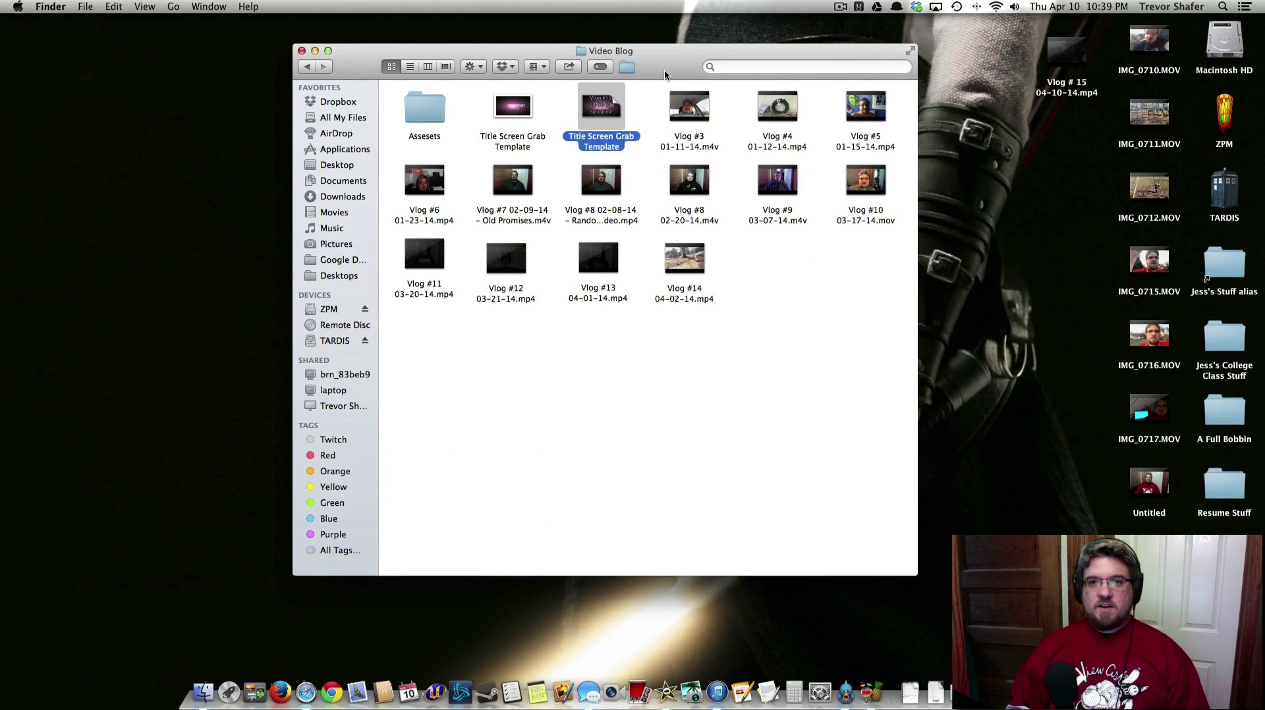
left_click_drag(1067, 53, 787, 351)
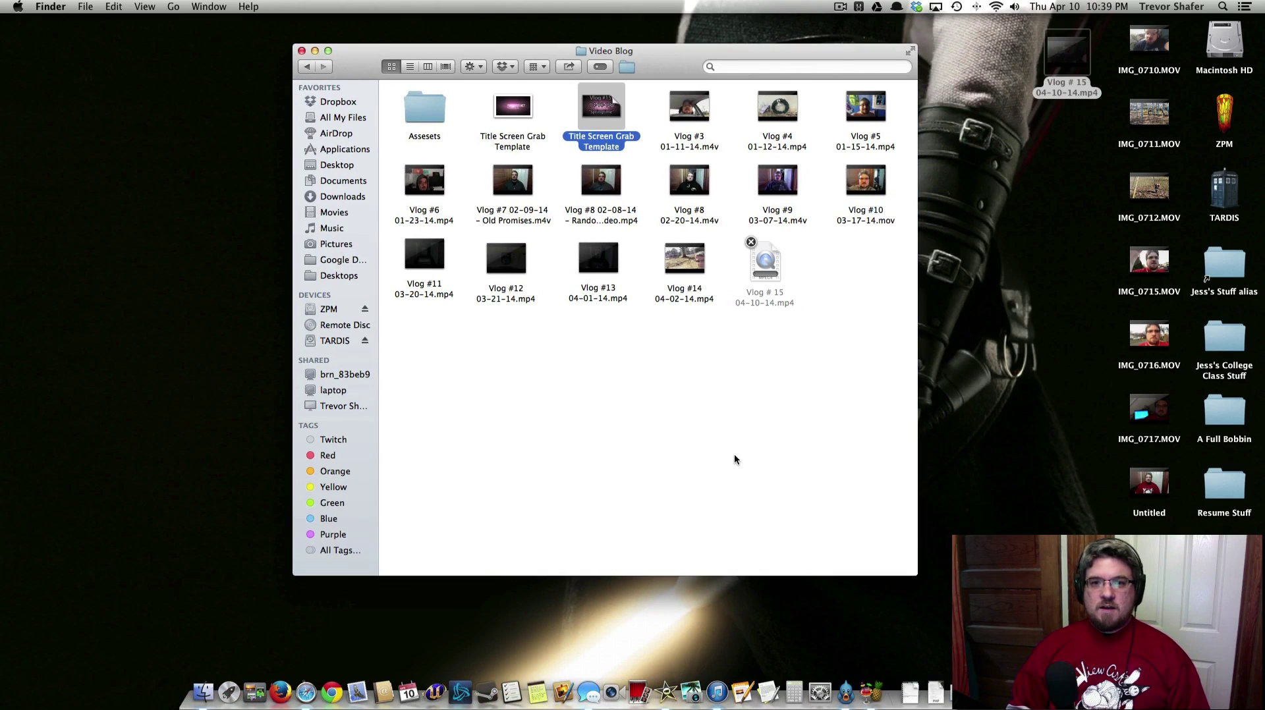
Place the Title Screen Grab Template image below Vlog # 15 04-10-14.mp4 on the desktop and minimize the Video Blog window.
left_click_drag(601, 109, 1081, 163)
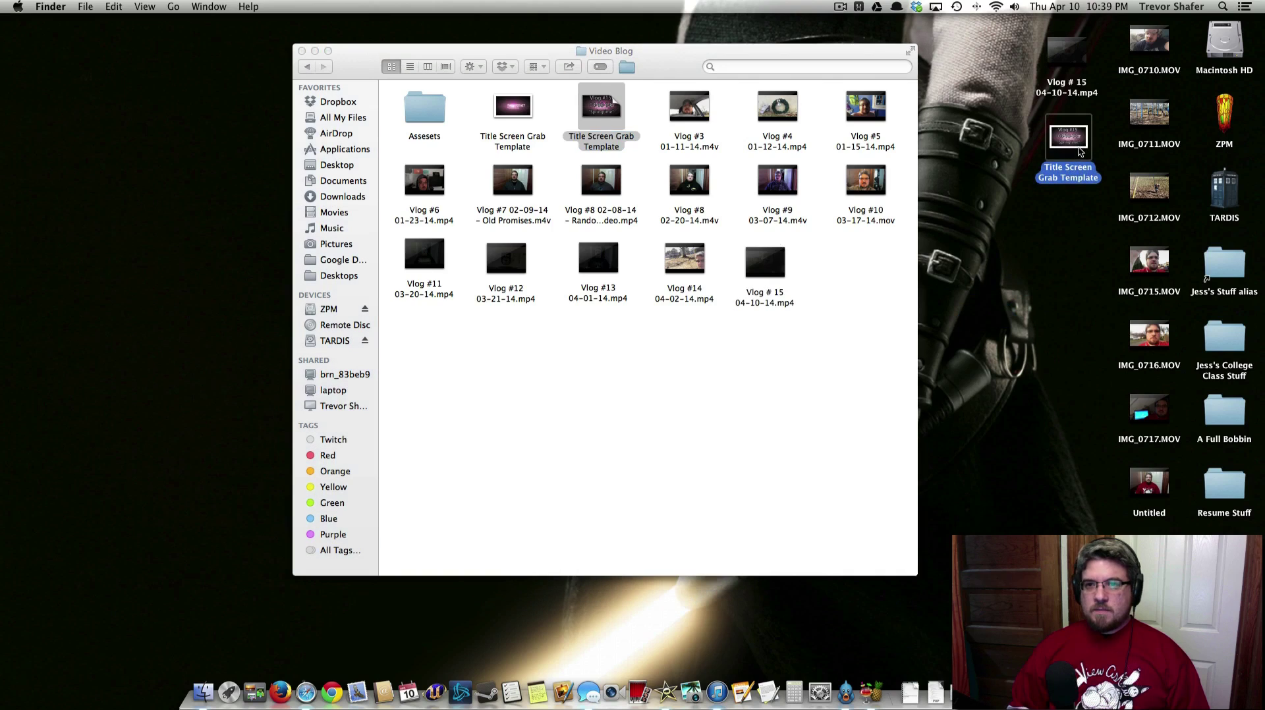
mouse_move(1076, 53)
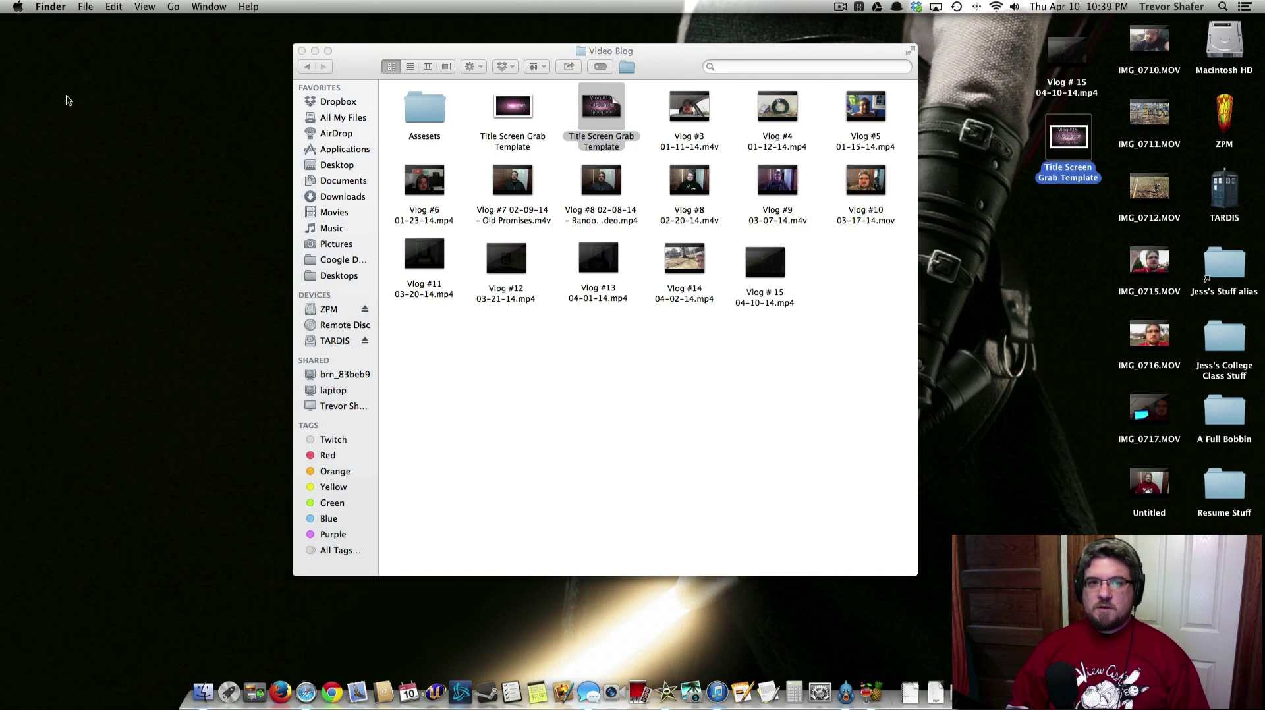
left_click(315, 52)
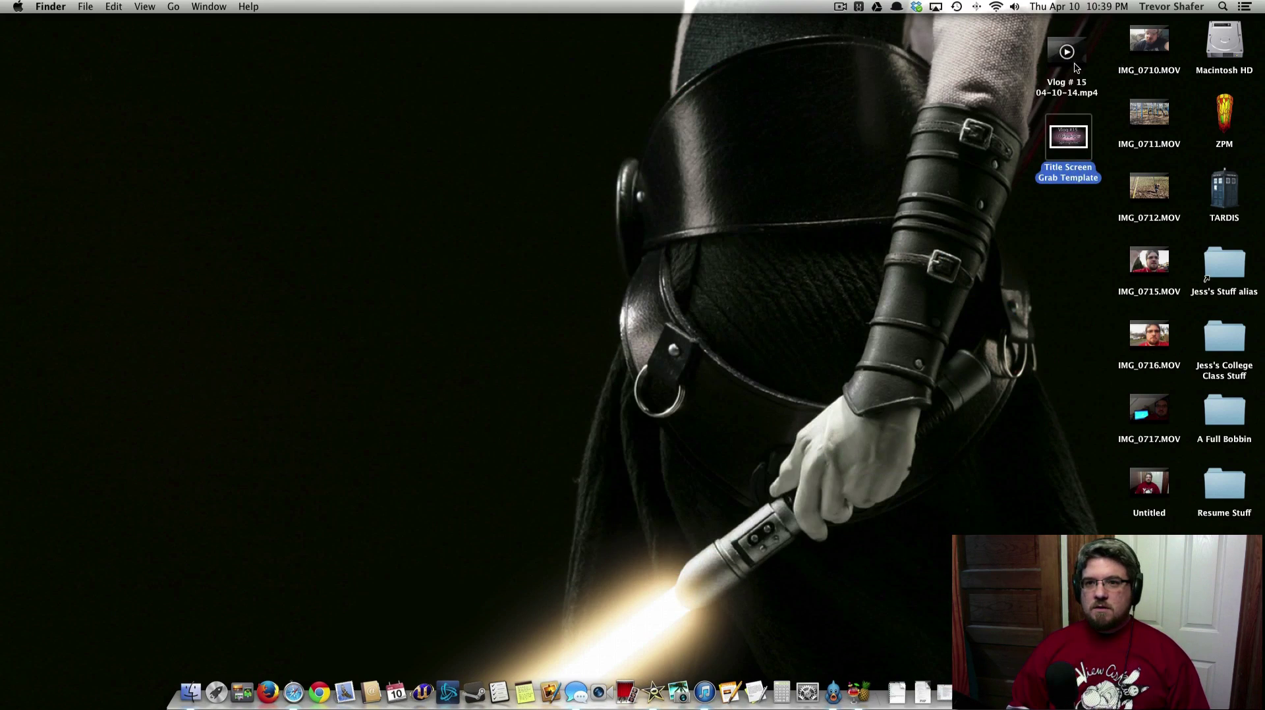
Preview Vlog # 15 04-10-14.mp4 and the Title Screen Grab Template image on the desktop with Quick Look, closing each preview.
left_click(1080, 84)
key("space")
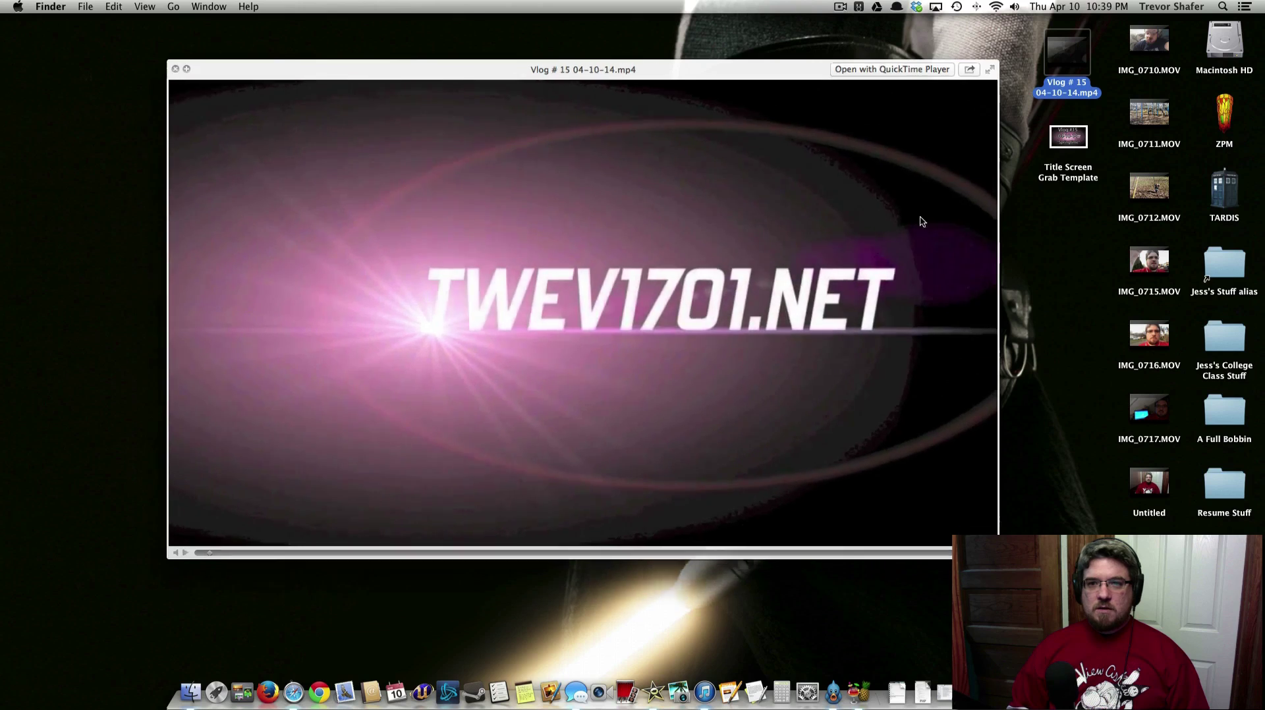
key("space")
left_click(1061, 147)
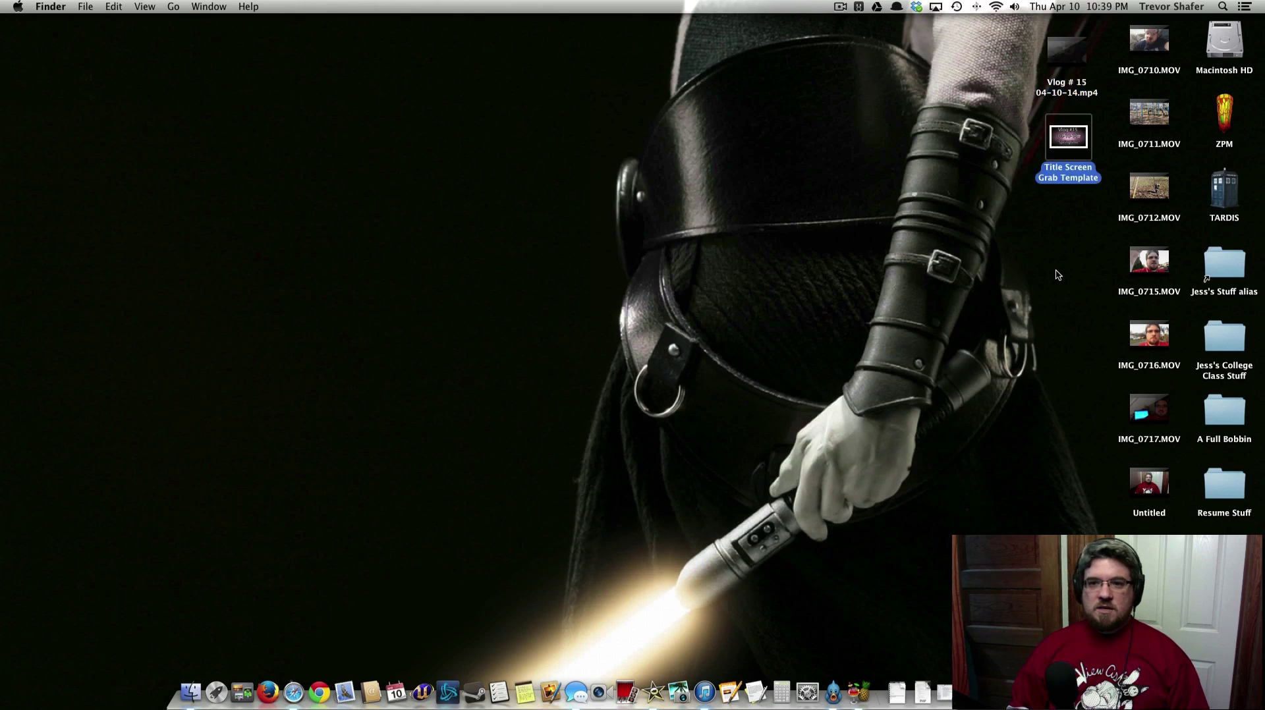
key("space")
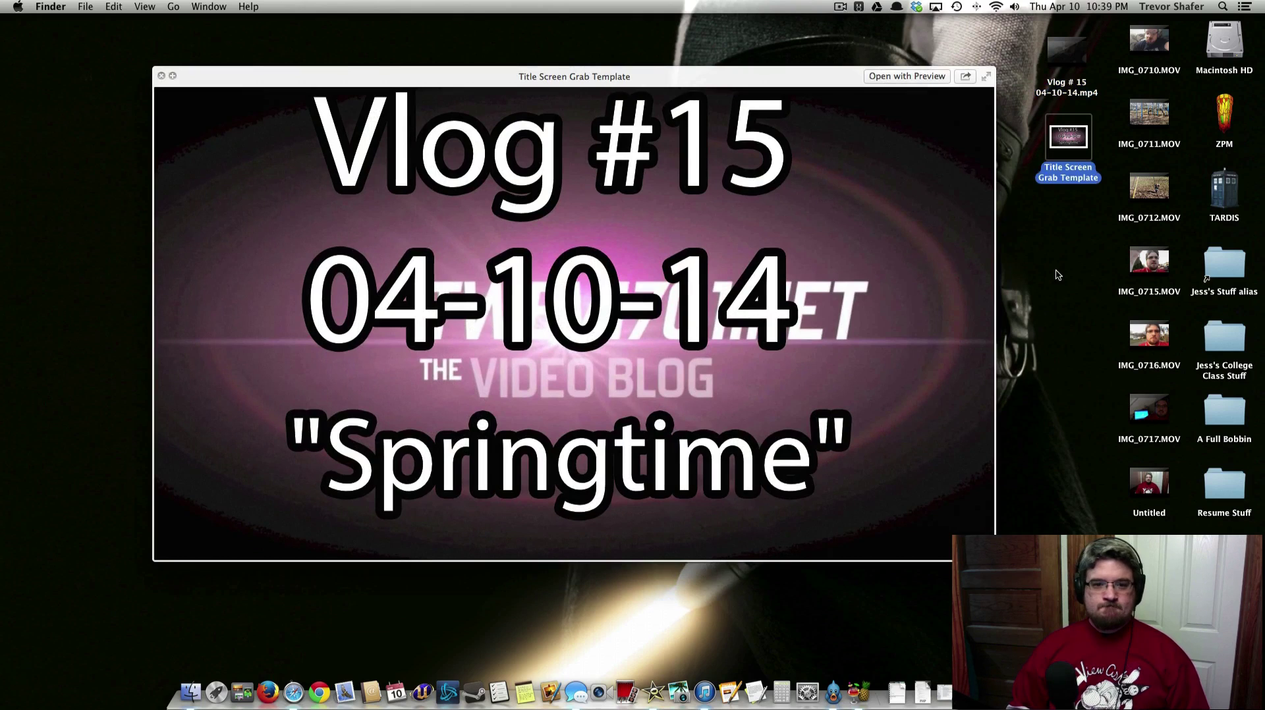
key("space")
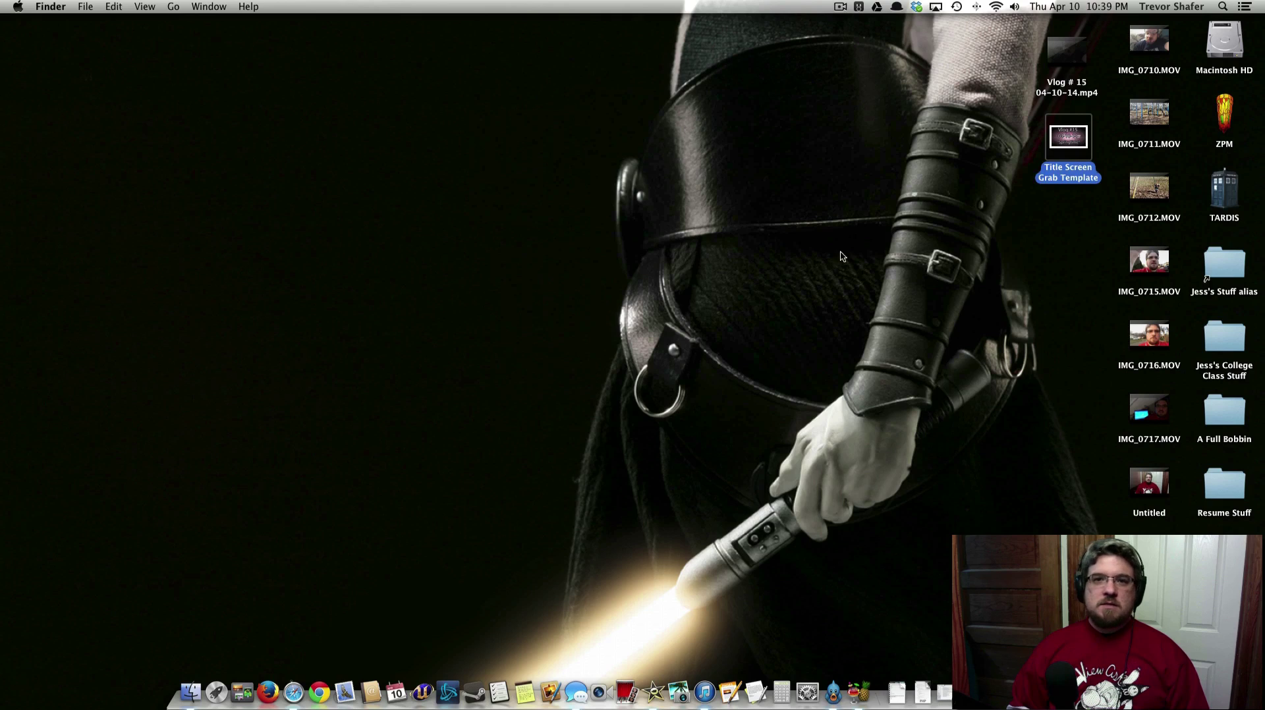
left_click(841, 8)
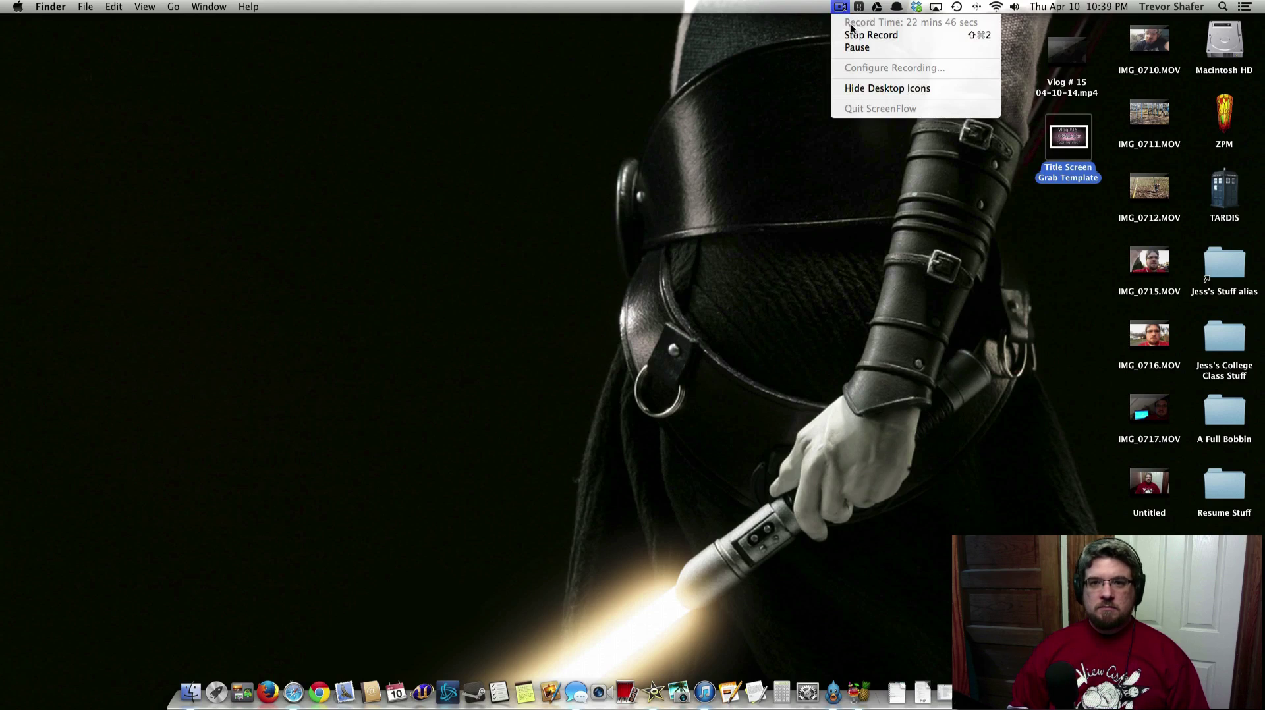
left_click(852, 38)
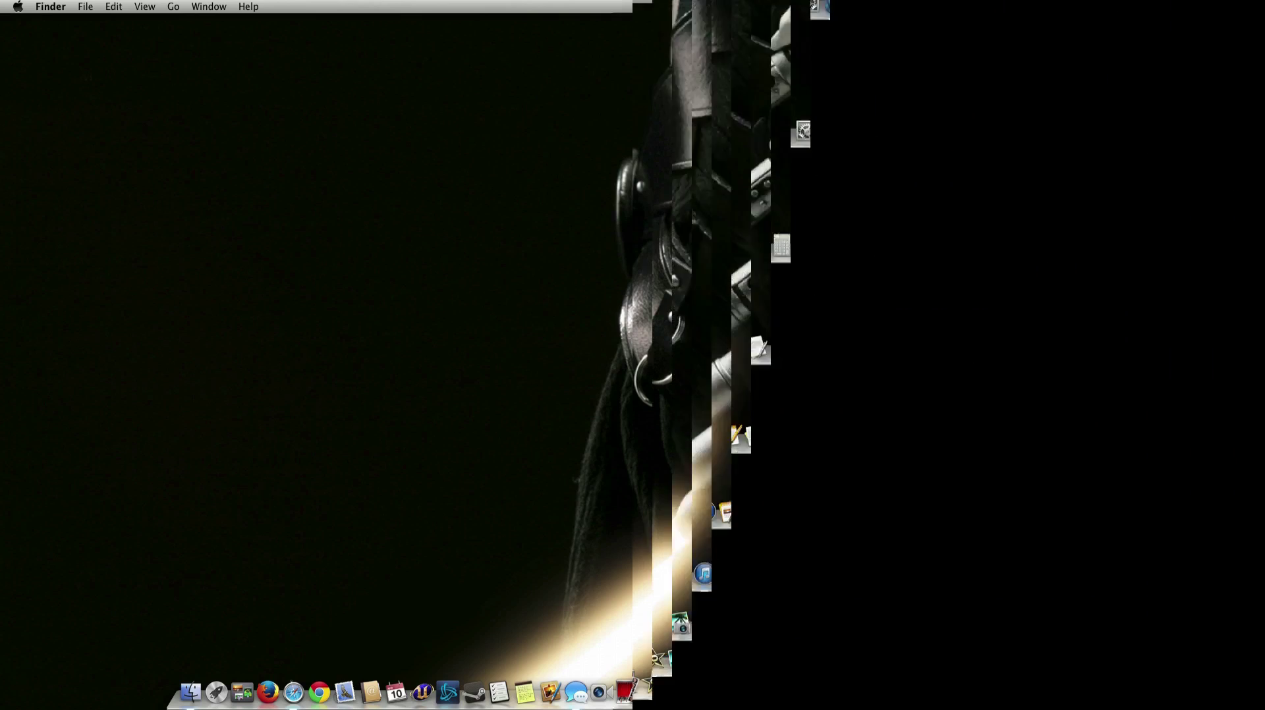